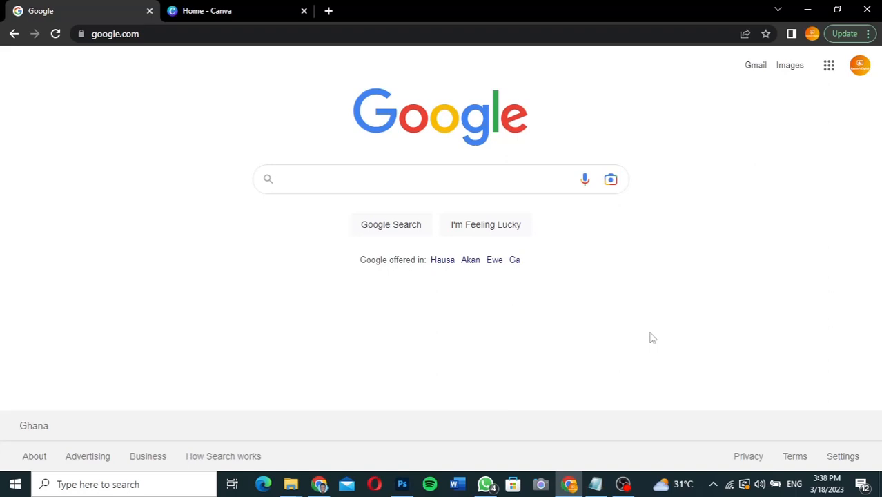
Step: Run a Google search for 'canva'
text(canva)
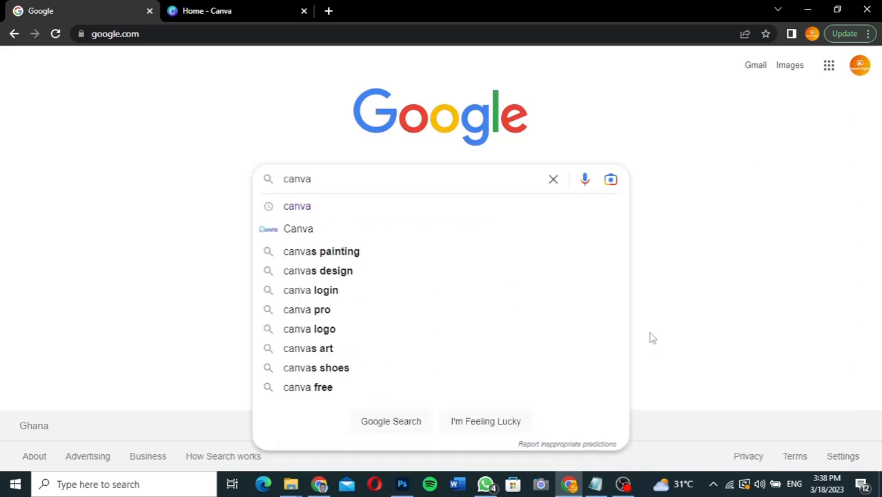
key(Return)
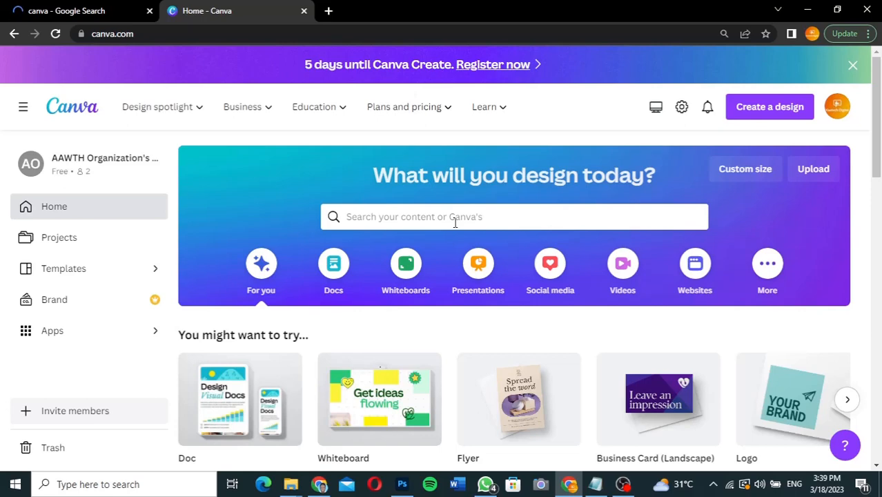
Step: Search Canva's design templates for 'business cards'
click(432, 217)
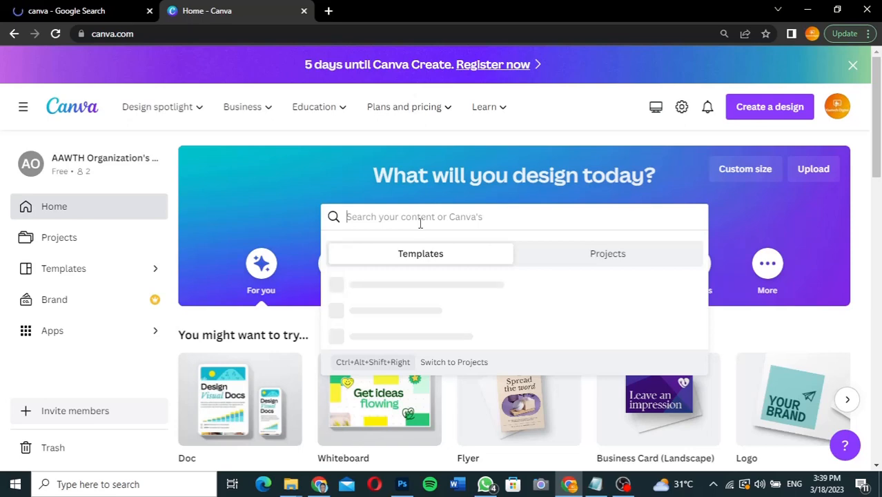
text(business cards)
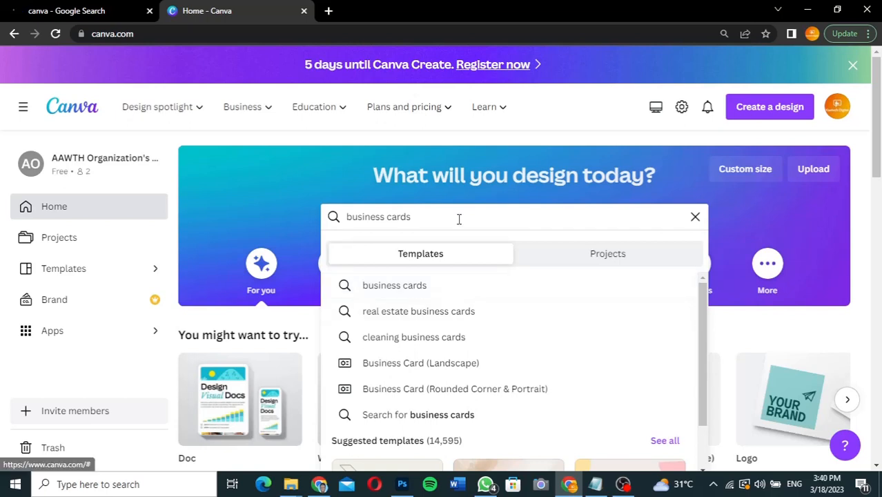
key(Return)
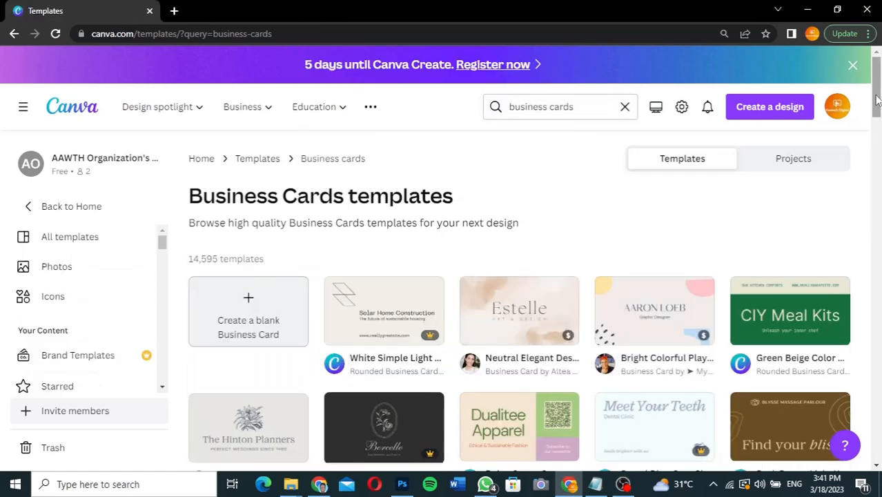
drag(876, 100, 876, 157)
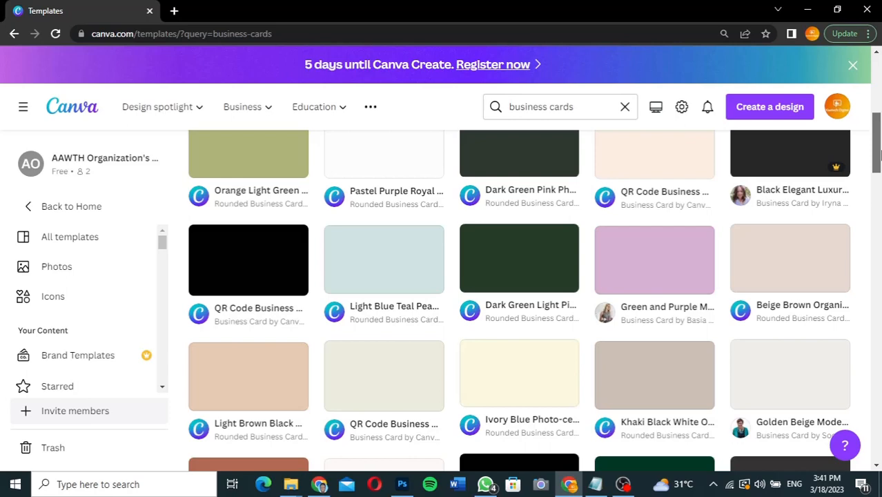
drag(877, 155, 877, 110)
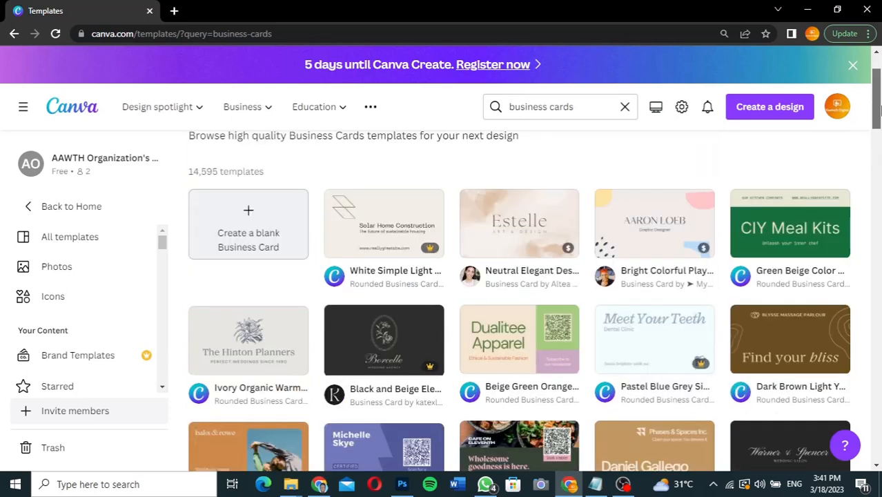
drag(878, 110, 879, 150)
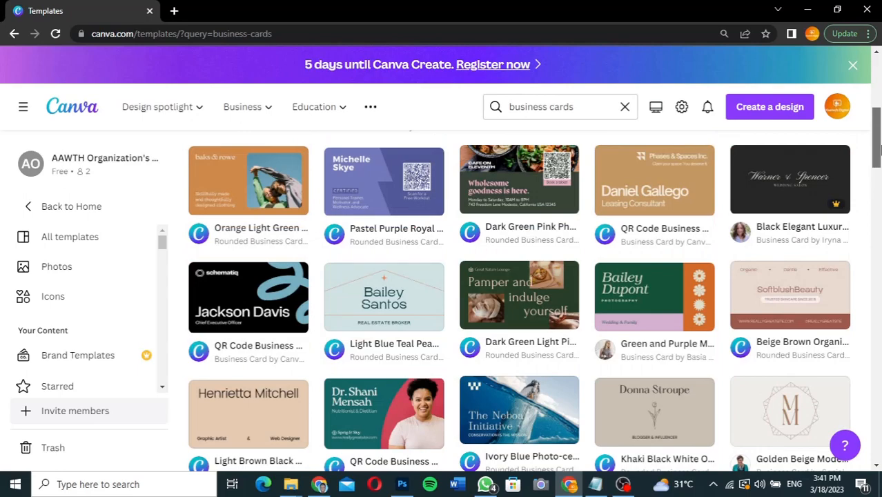
drag(877, 148, 876, 118)
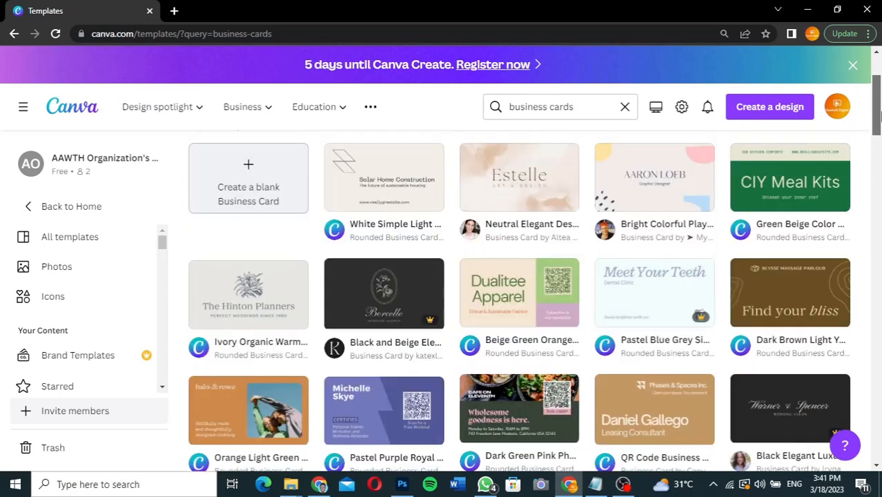
drag(878, 119, 878, 203)
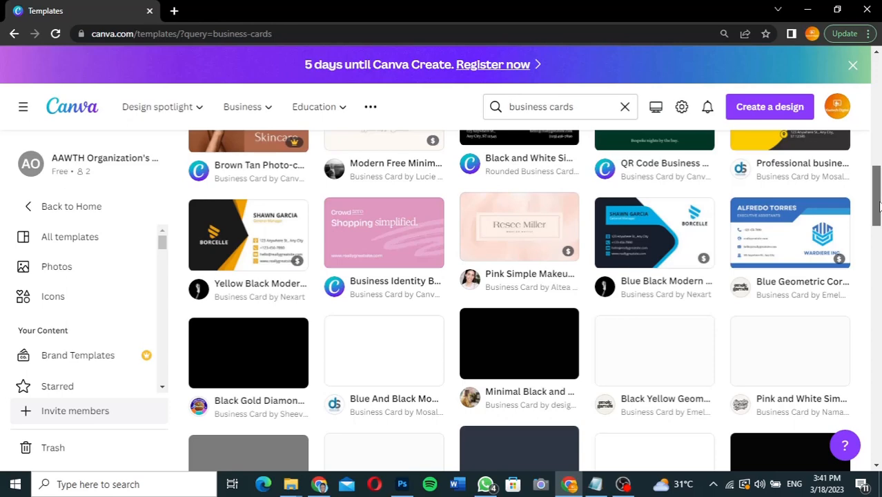
mouse_move(878, 204)
mouse_down()
mouse_move(876, 238)
mouse_move(877, 216)
mouse_up()
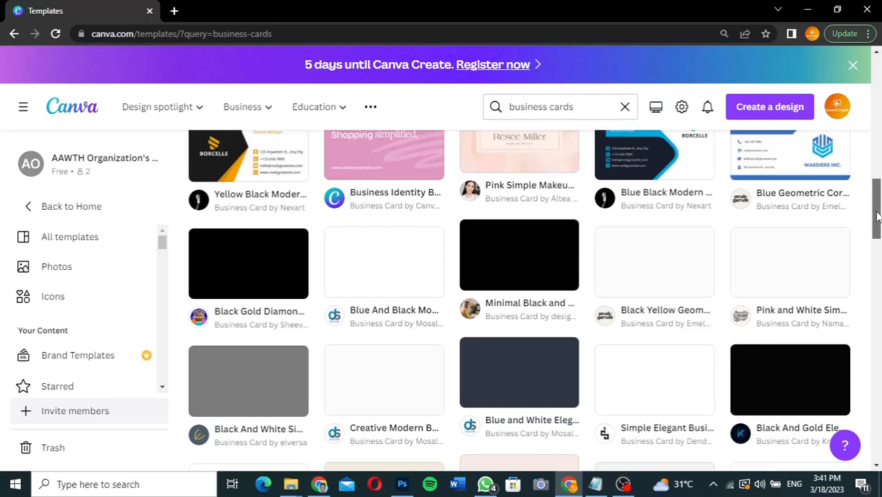
drag(877, 216, 878, 117)
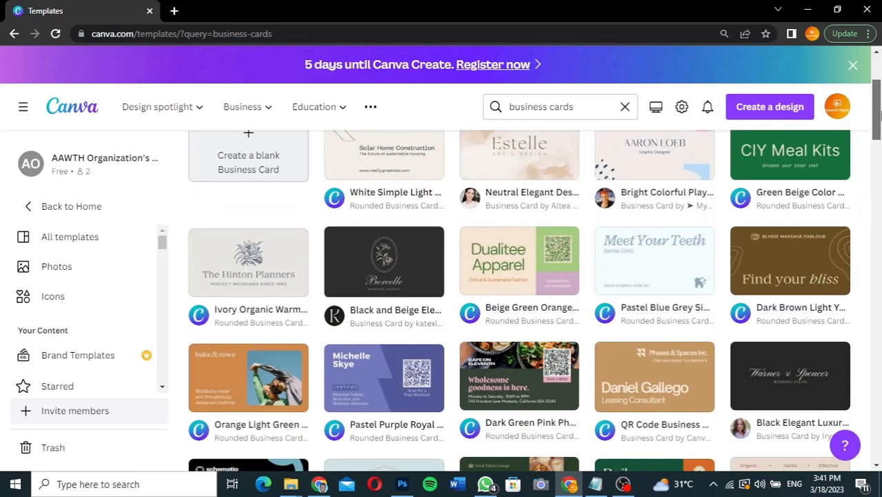
drag(878, 116, 877, 111)
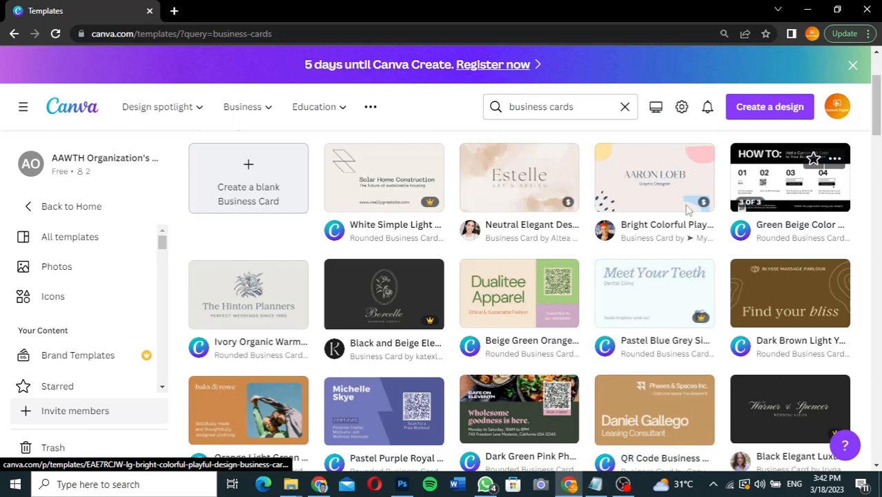
mouse_move(703, 207)
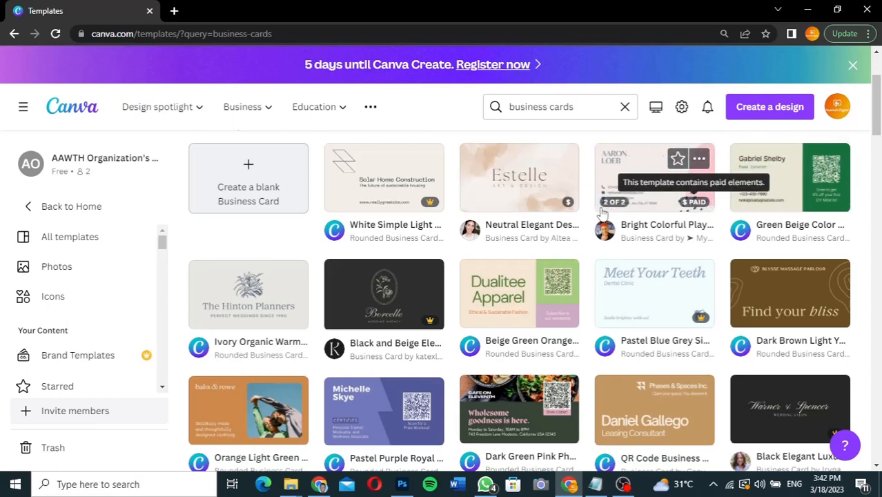
mouse_move(559, 207)
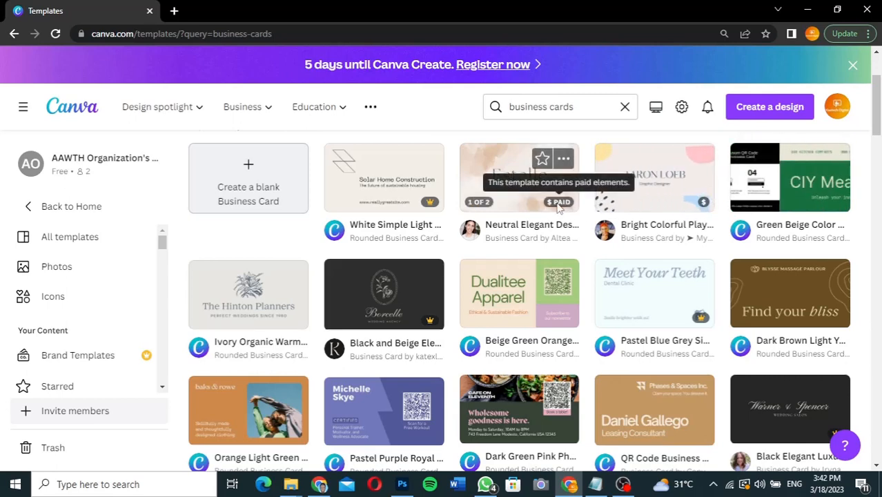
mouse_move(422, 206)
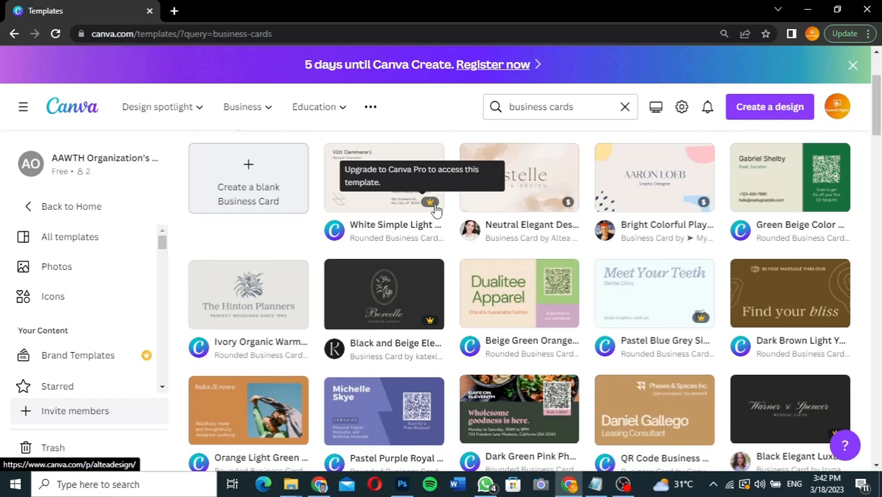
drag(878, 114, 877, 161)
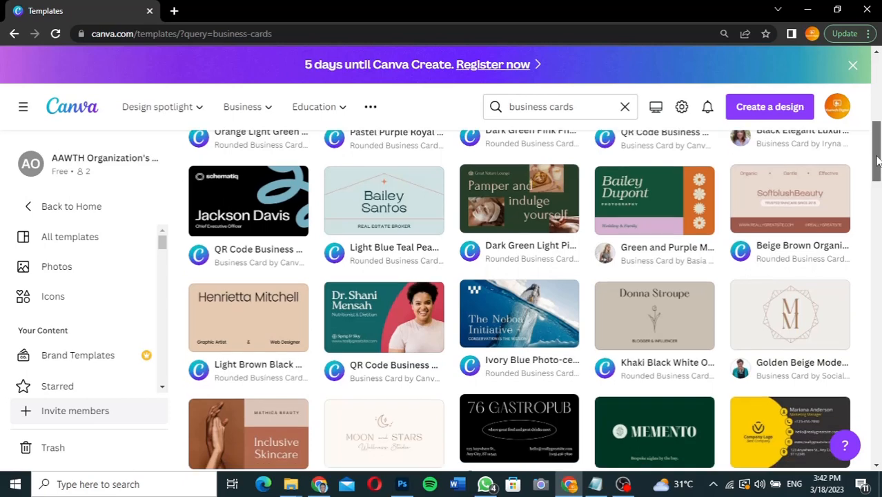
drag(878, 160, 877, 179)
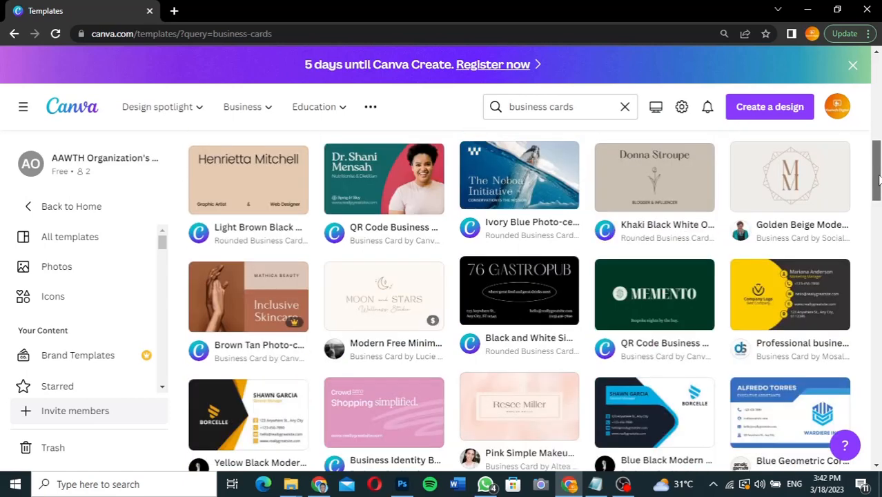
drag(879, 180, 879, 236)
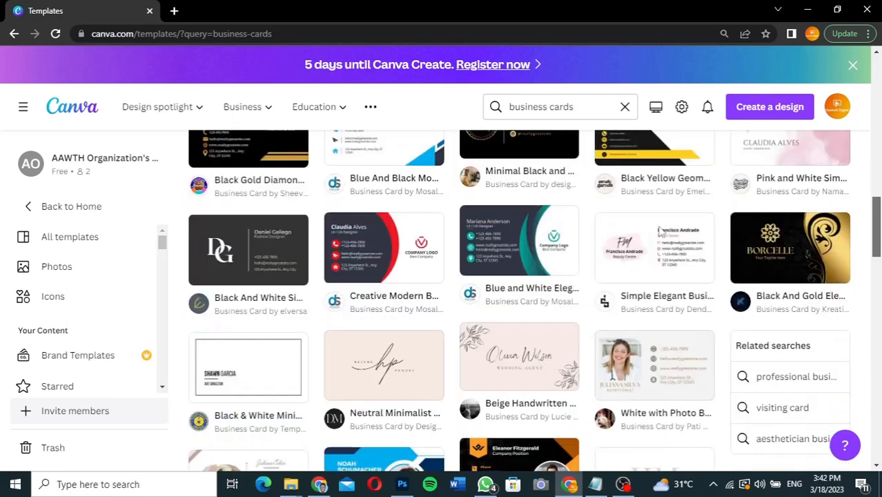
Step: Preview the Creative Modern Business Card template and open it as an editable design
click(373, 255)
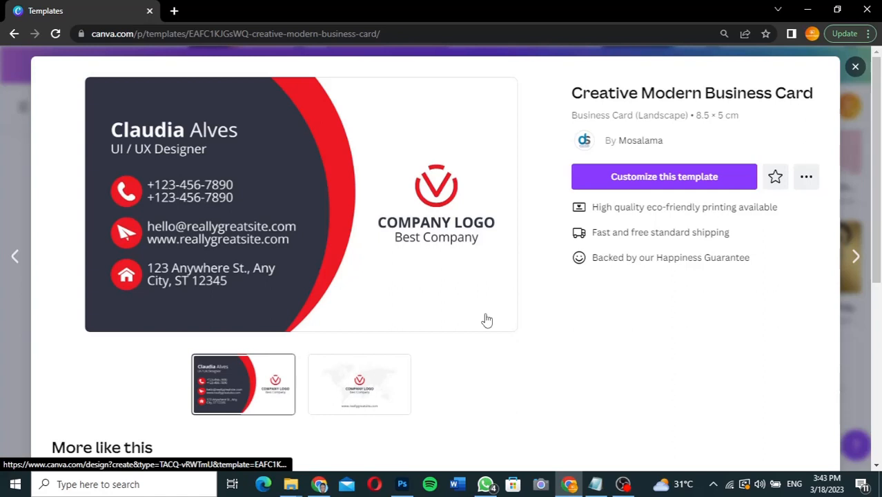
click(679, 184)
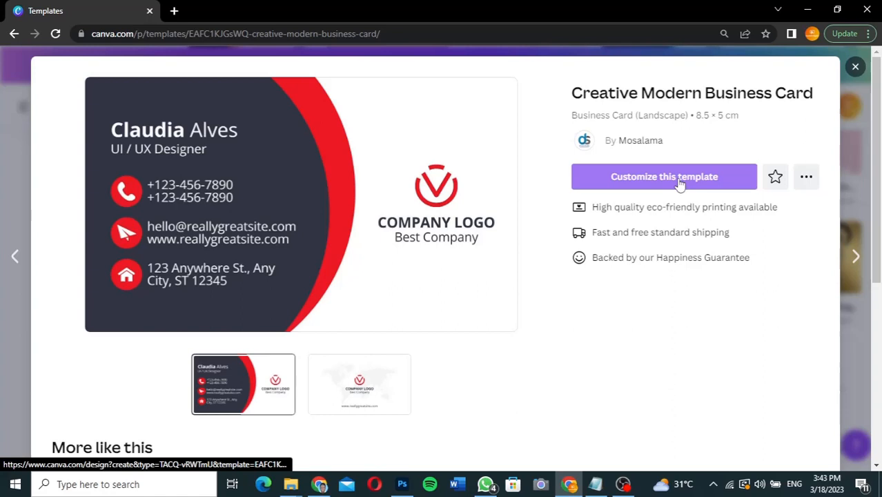
click(679, 184)
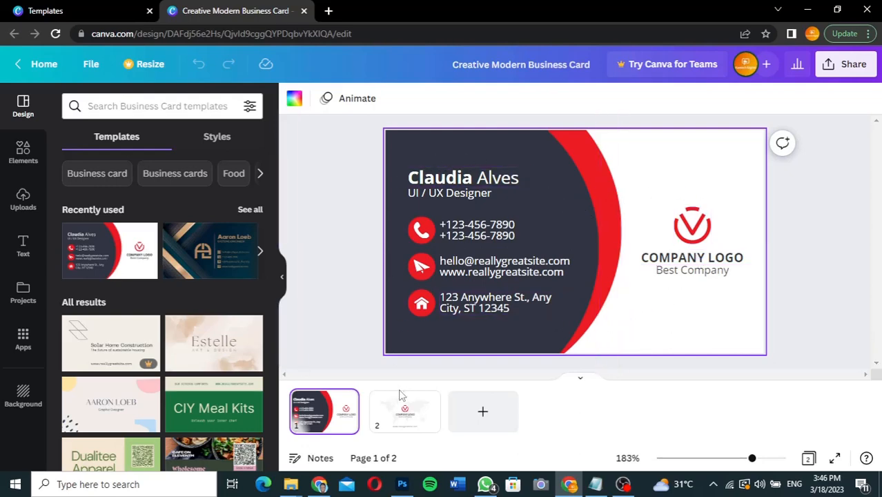
Step: Flip between the card's pages, finishing on page 2, the card back
click(407, 422)
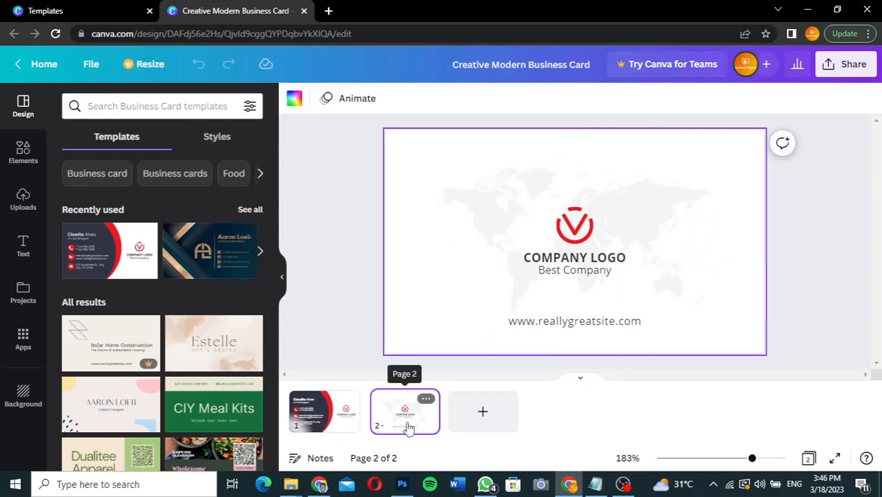
click(318, 418)
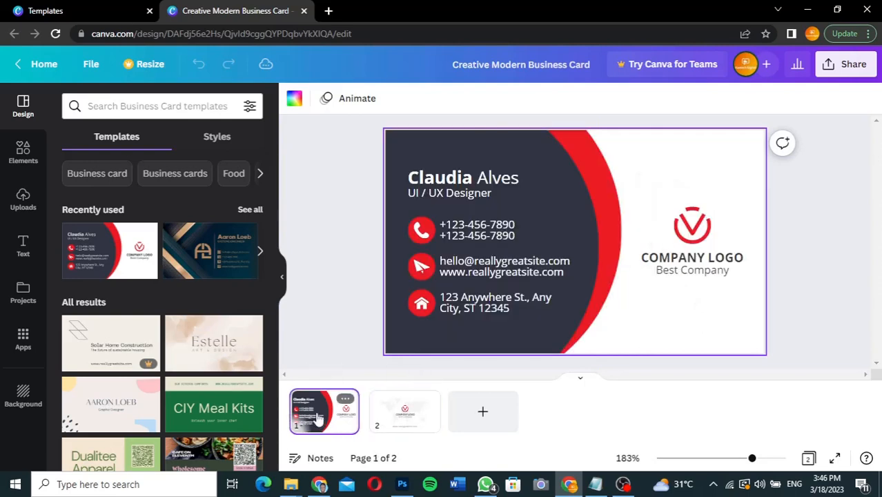
click(405, 413)
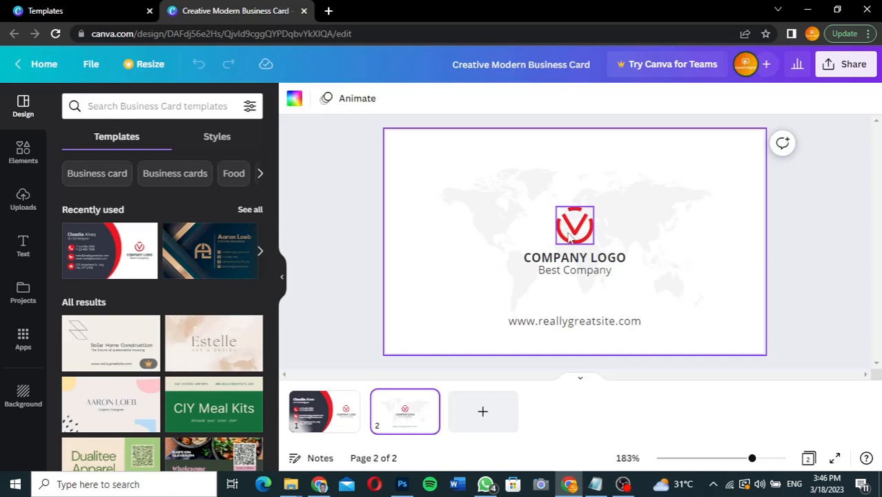
Step: Delete the red V logo, COMPANY LOGO and Best Company text from the card back
click(569, 237)
key(Delete)
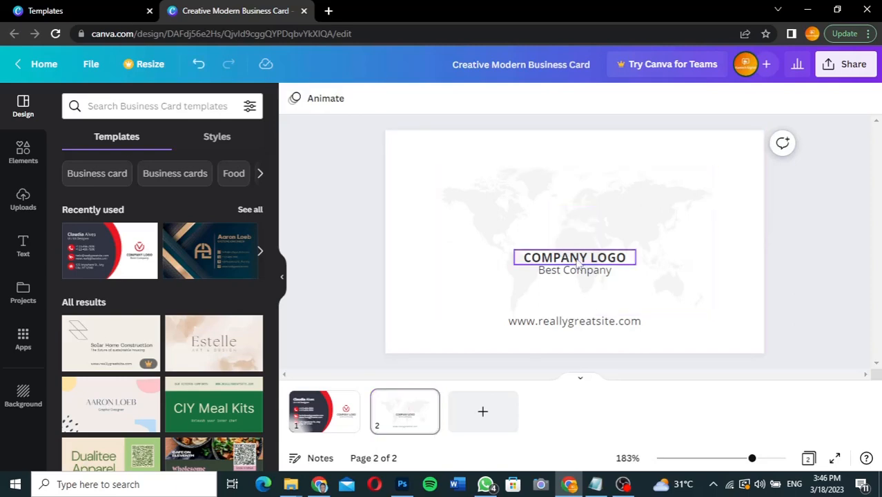
click(578, 261)
key(Delete)
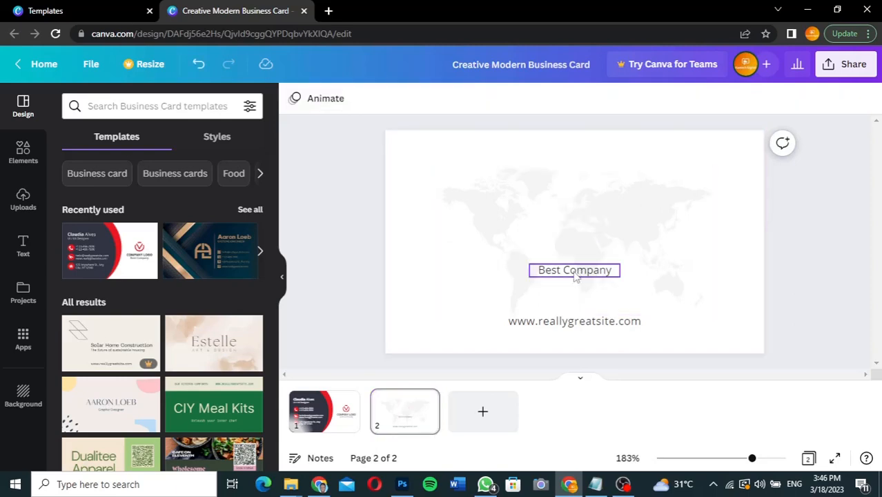
click(576, 272)
key(Delete)
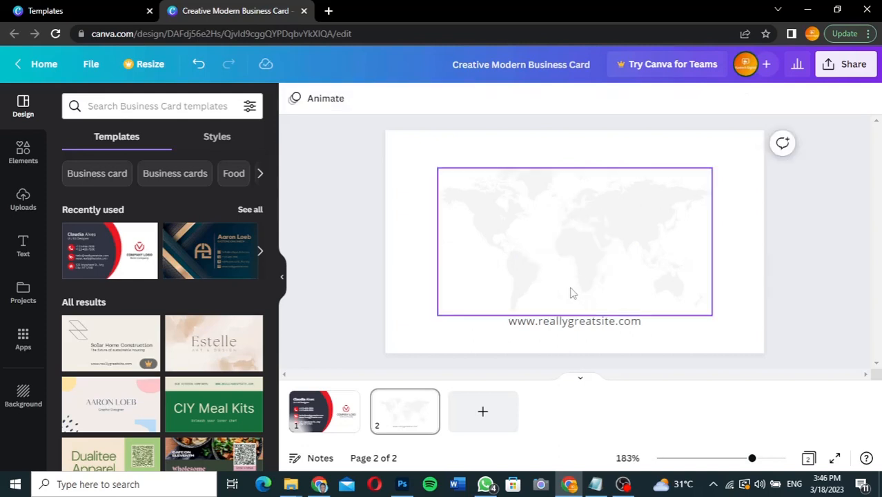
Step: Replace 'reallygreatsite' in the web address with 'kaetechdigital'
click(569, 323)
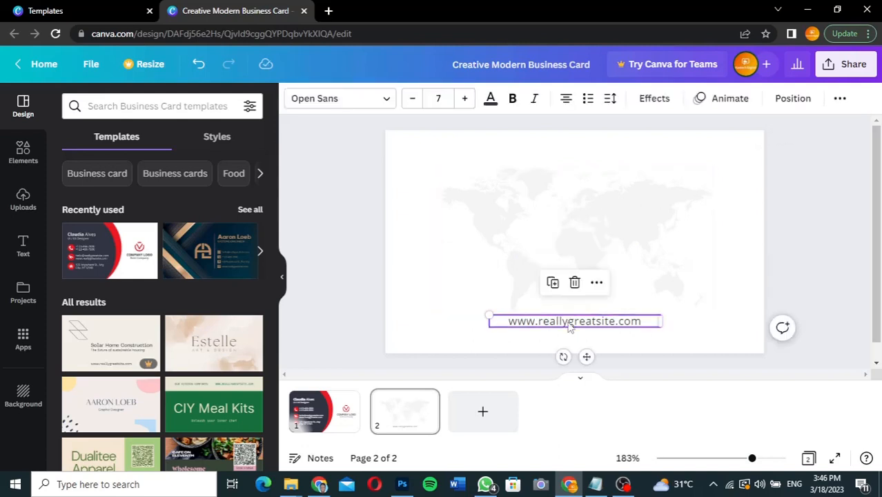
double_click(568, 323)
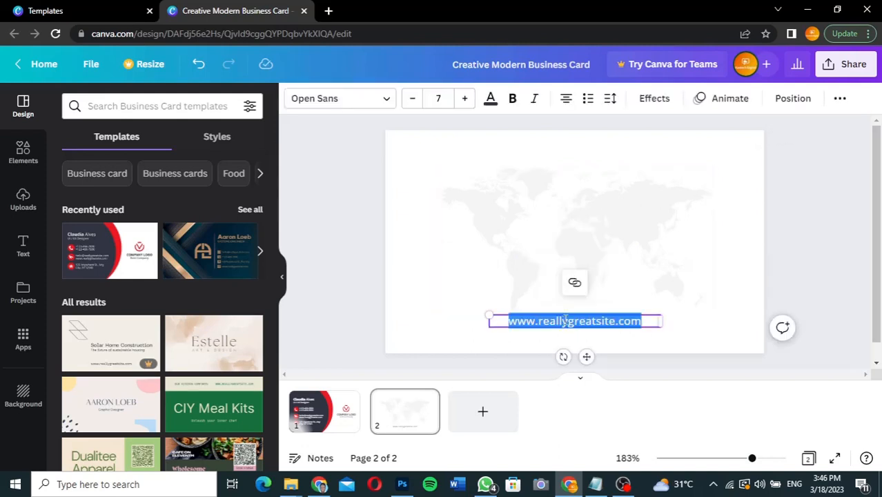
click(614, 321)
drag(614, 321, 537, 321)
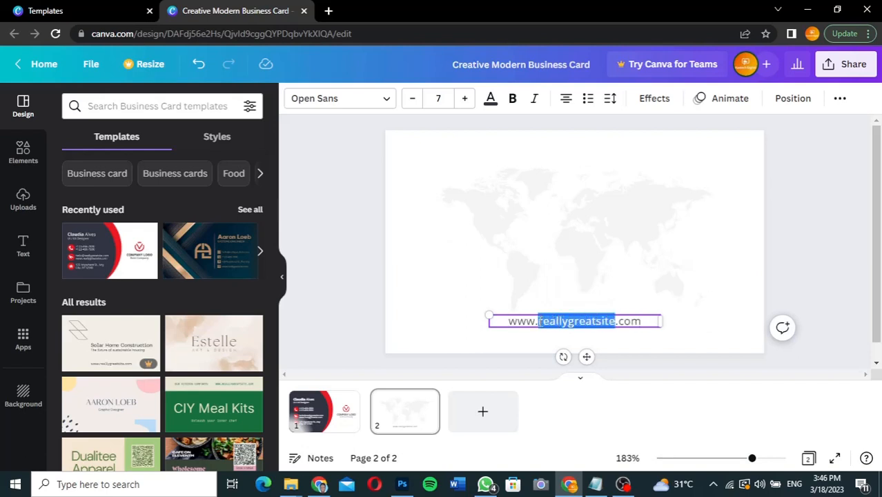
text(kaetechdigital)
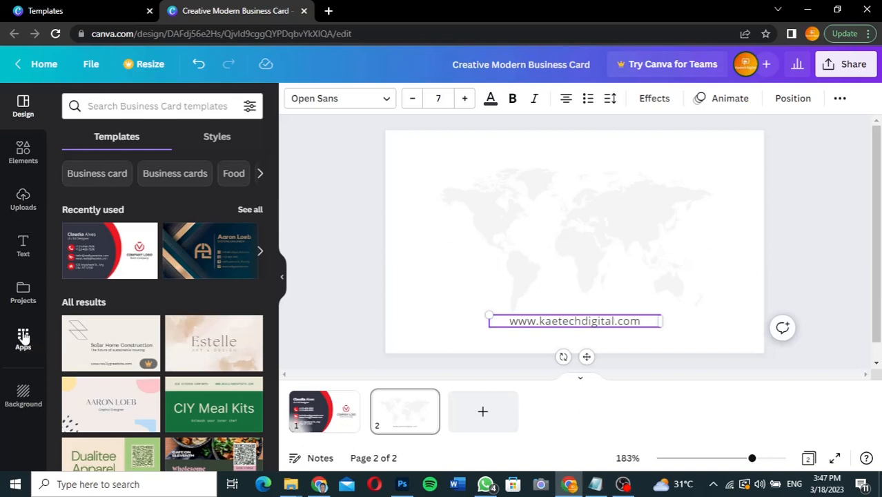
Step: Show the Uploads panel and cancel the file picker without uploading anything
click(23, 197)
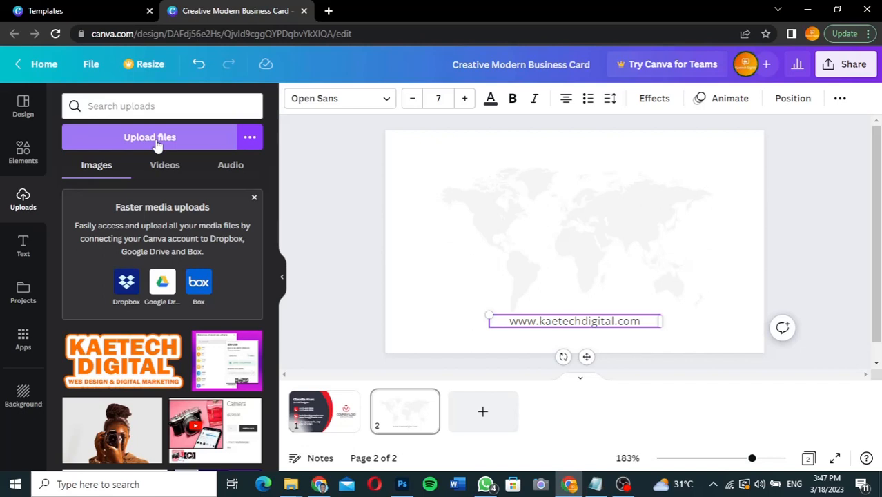
click(155, 138)
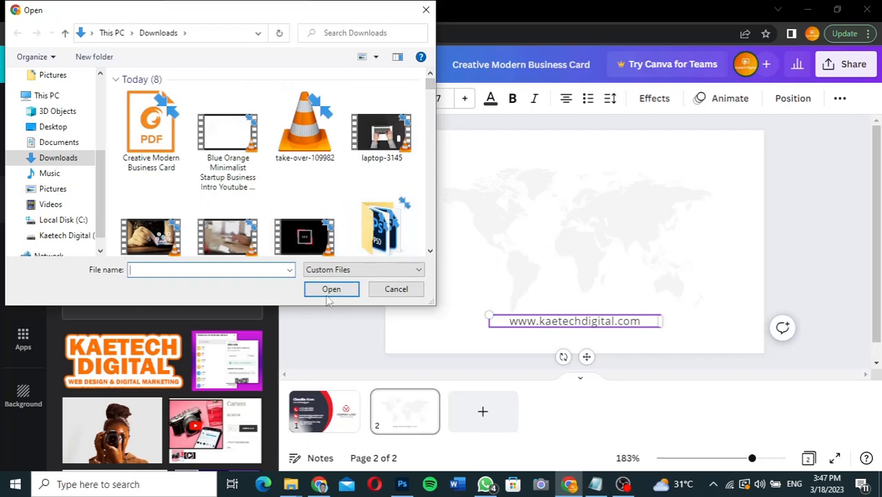
click(397, 290)
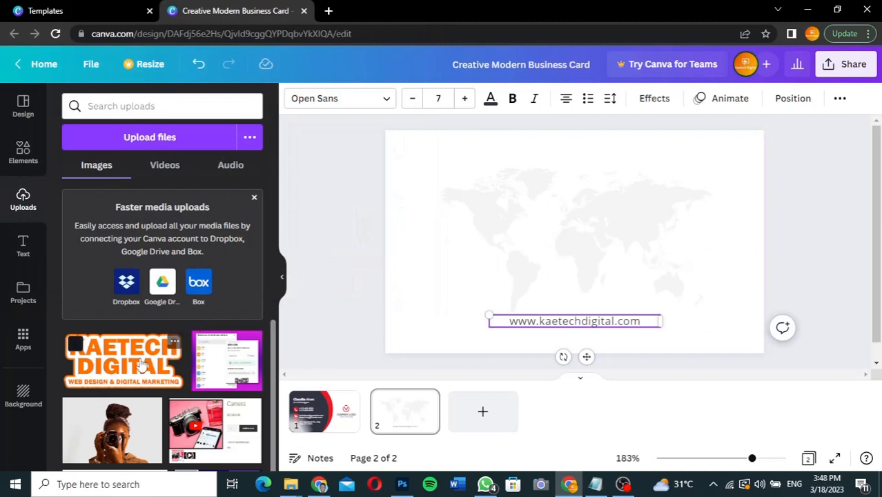
Step: Add the KAETECH DIGITAL logo to page 2, shrink it, and centre it above the web address
click(122, 373)
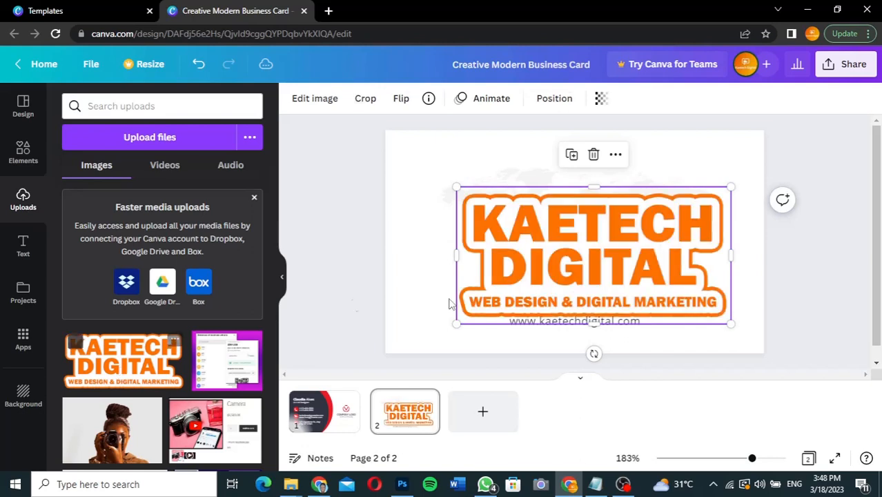
drag(610, 246, 607, 230)
drag(727, 309, 661, 273)
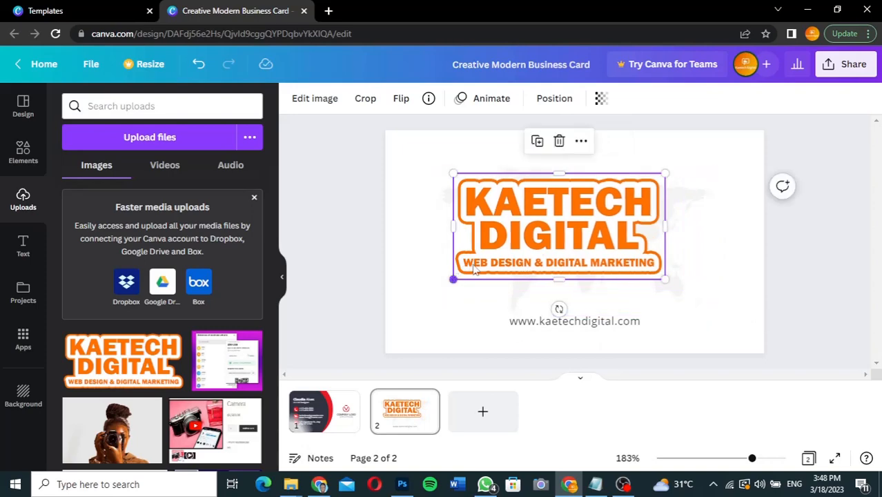
drag(453, 278, 473, 269)
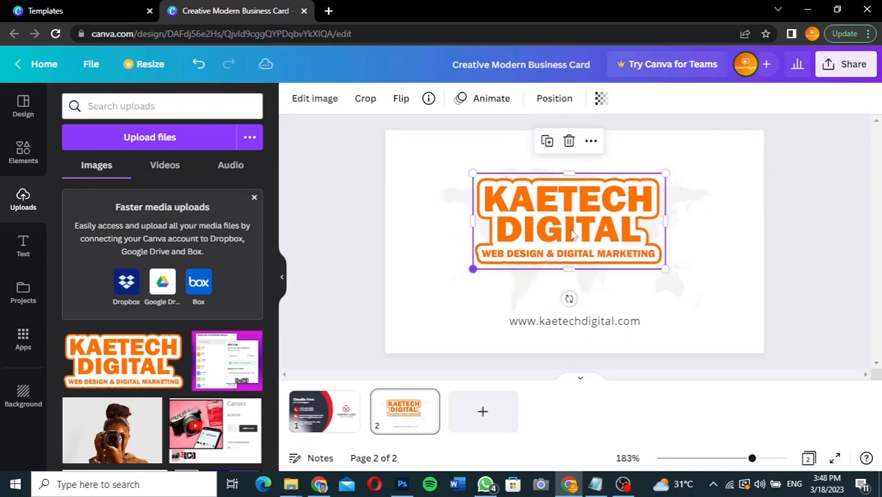
mouse_move(572, 235)
mouse_down()
mouse_move(567, 254)
mouse_move(576, 249)
mouse_up()
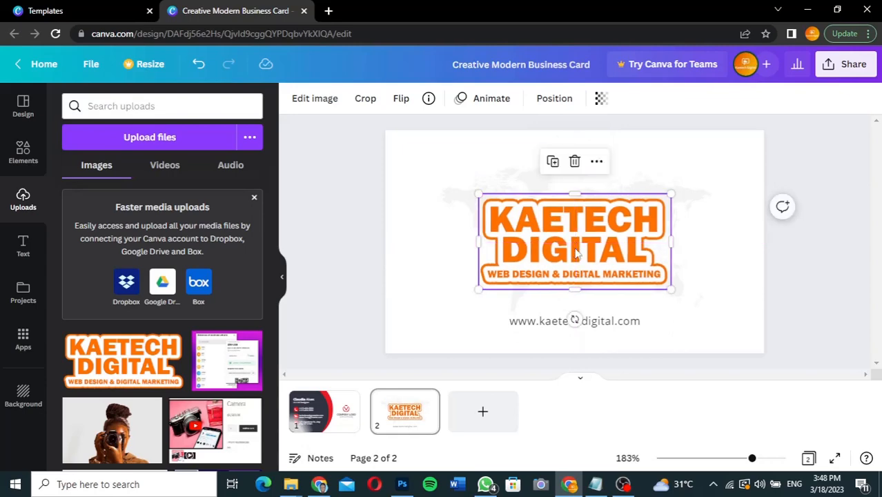
click(817, 256)
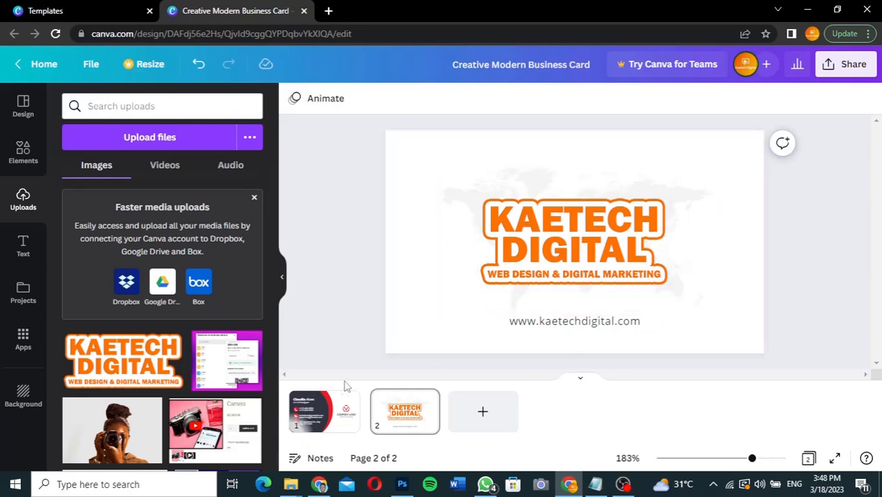
click(333, 412)
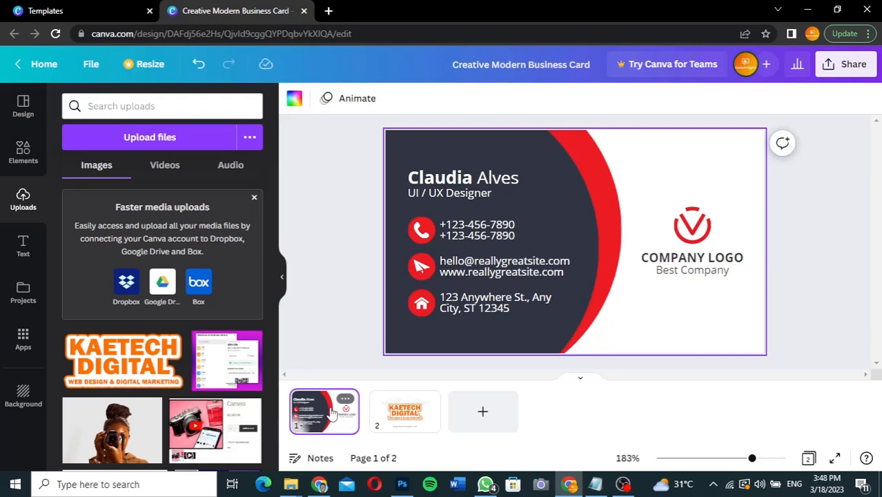
Step: Delete the red V logo graphic from the card front
click(698, 226)
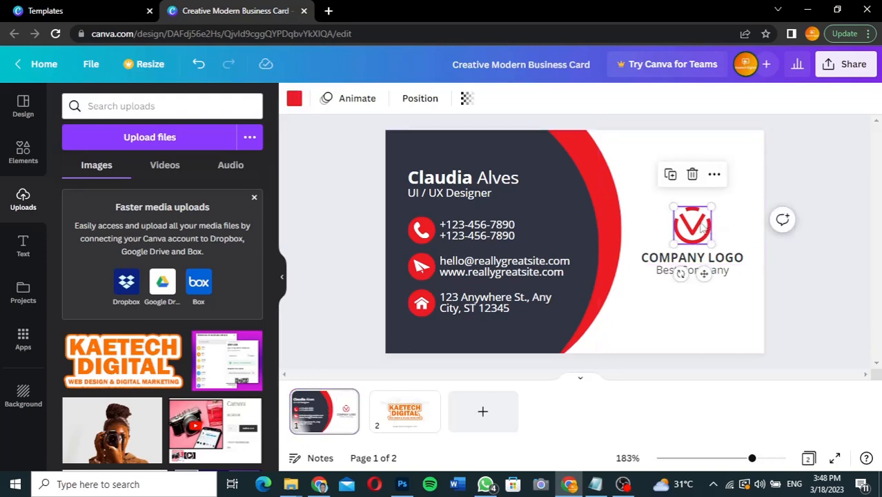
key(Delete)
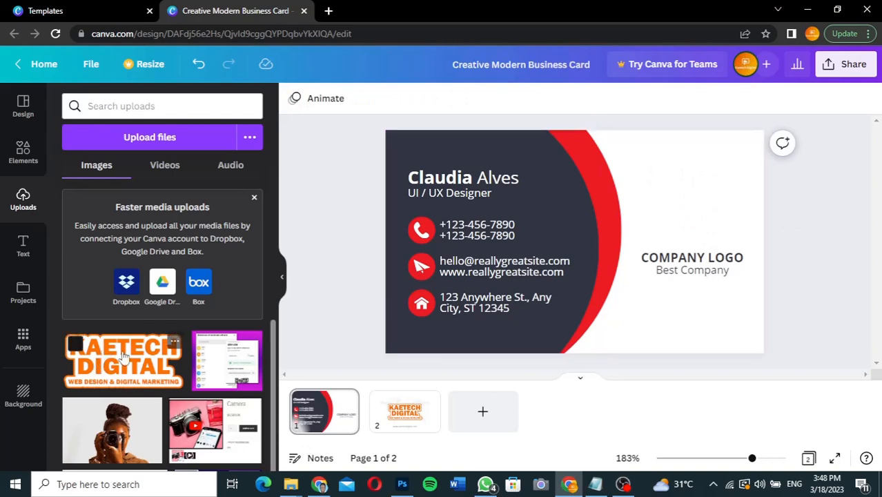
Step: Add the KAETECH DIGITAL logo to the card's right side, shrunk to about 2.3 by 1.2
click(126, 366)
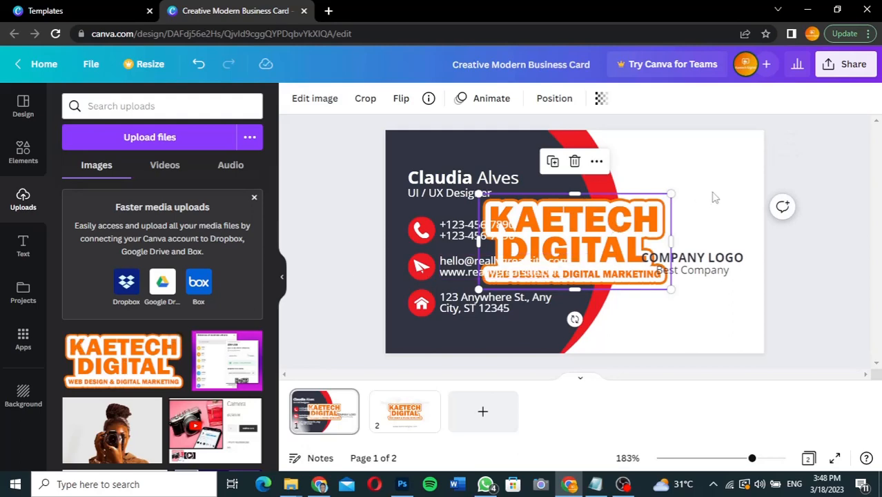
drag(611, 234, 702, 225)
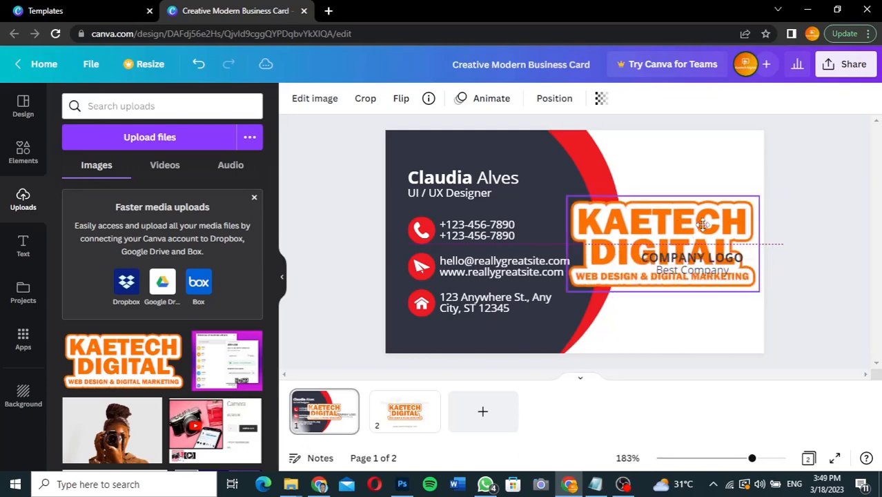
drag(702, 225, 702, 225)
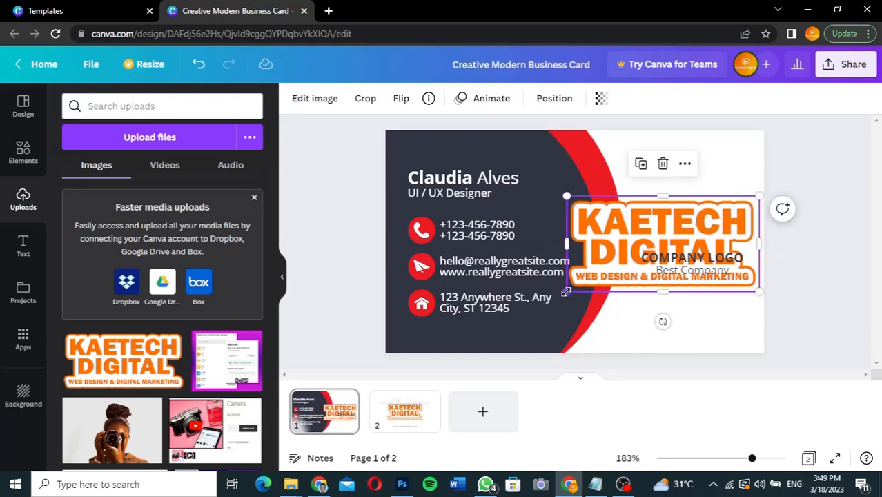
drag(566, 292, 623, 262)
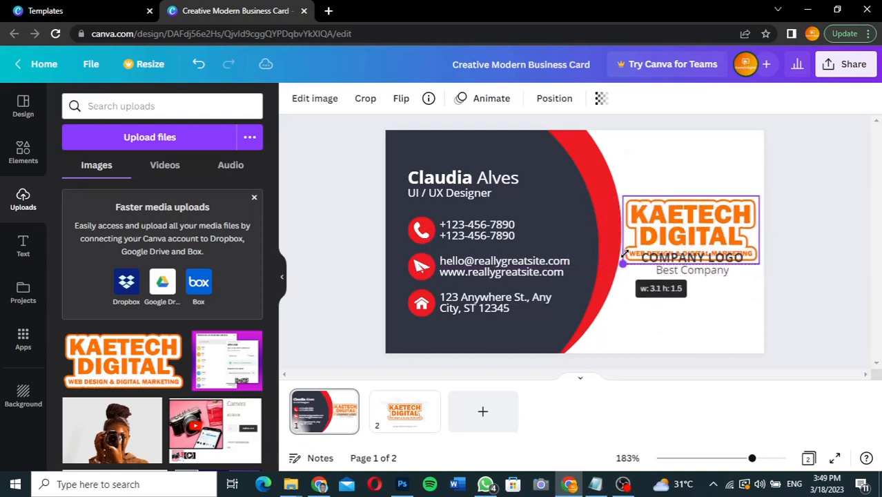
drag(623, 262, 700, 227)
Step: Delete the COMPANY LOGO and Best Company text, then nudge the logo toward vertical centre
click(719, 266)
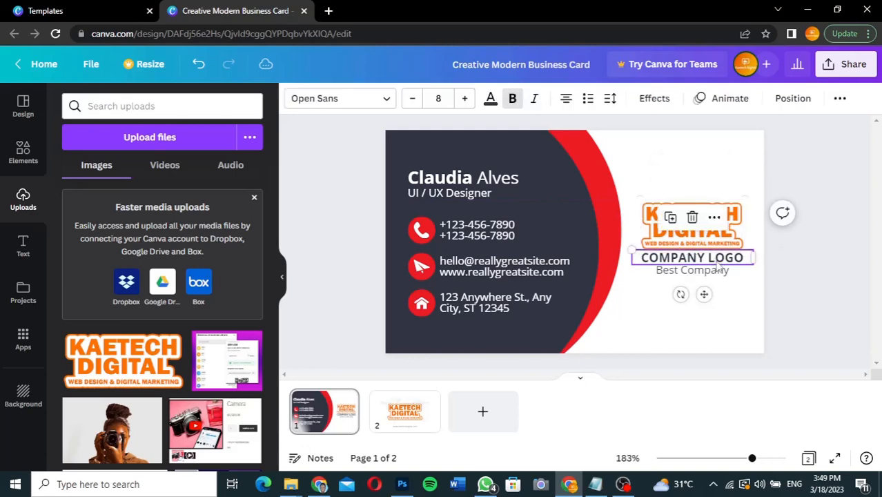
key(Delete)
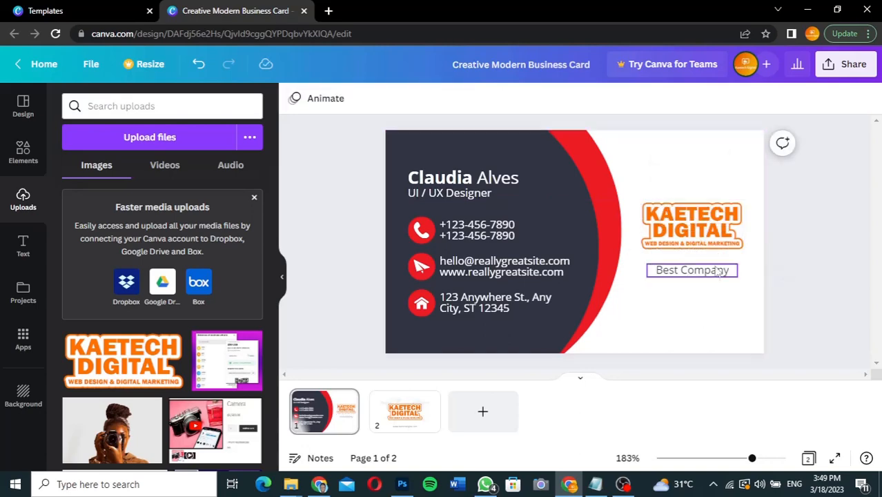
click(715, 274)
key(Delete)
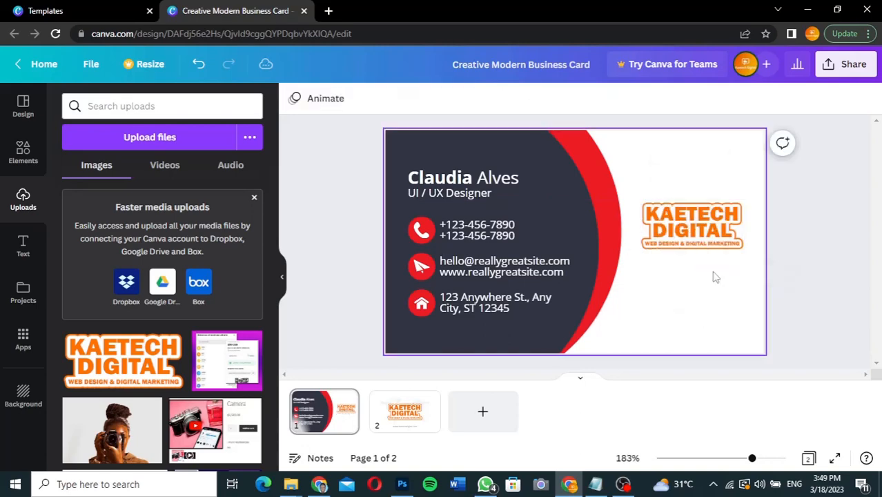
click(705, 231)
mouse_move(705, 231)
mouse_down()
mouse_move(707, 241)
mouse_move(700, 237)
mouse_up()
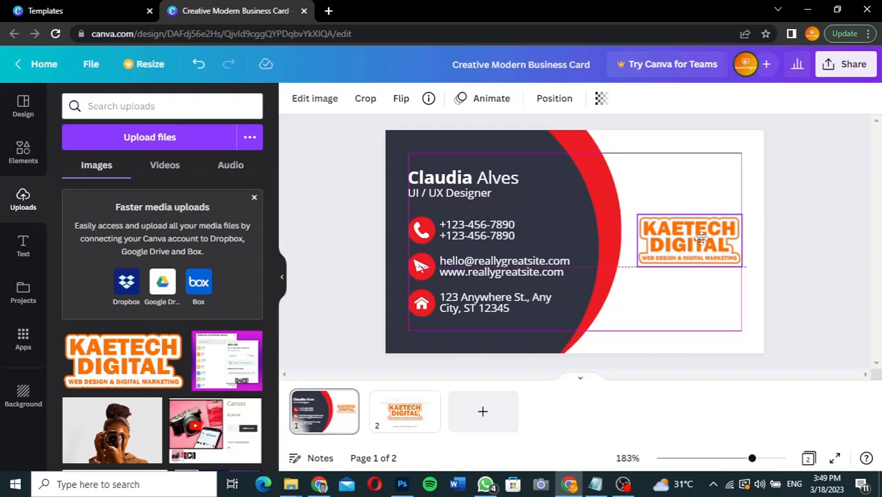
Step: Settle the KAETECH DIGITAL logo at the card's vertical centre and check its placement
drag(700, 238, 701, 239)
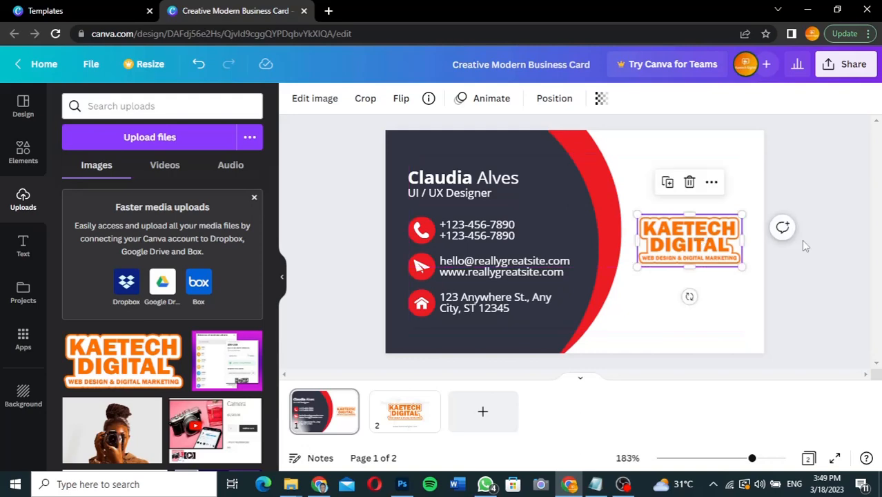
click(801, 240)
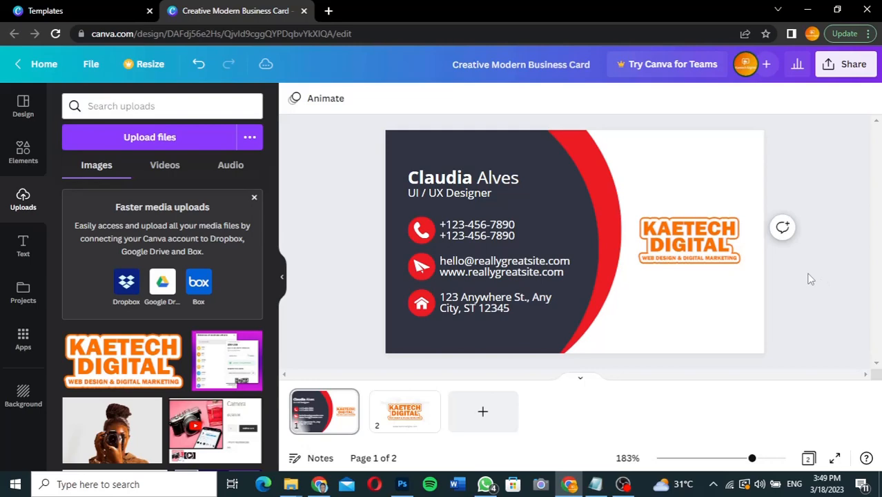
click(701, 247)
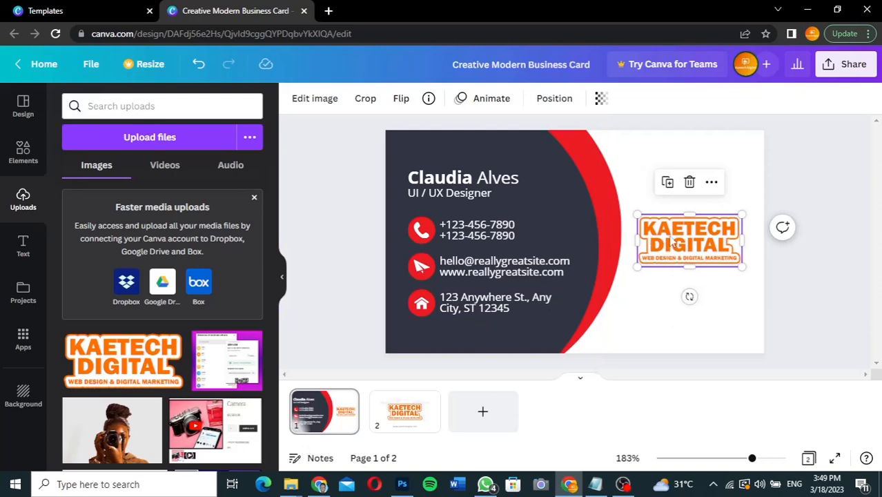
Step: Recolour the red curved band on the card to orange #fe7101
click(589, 169)
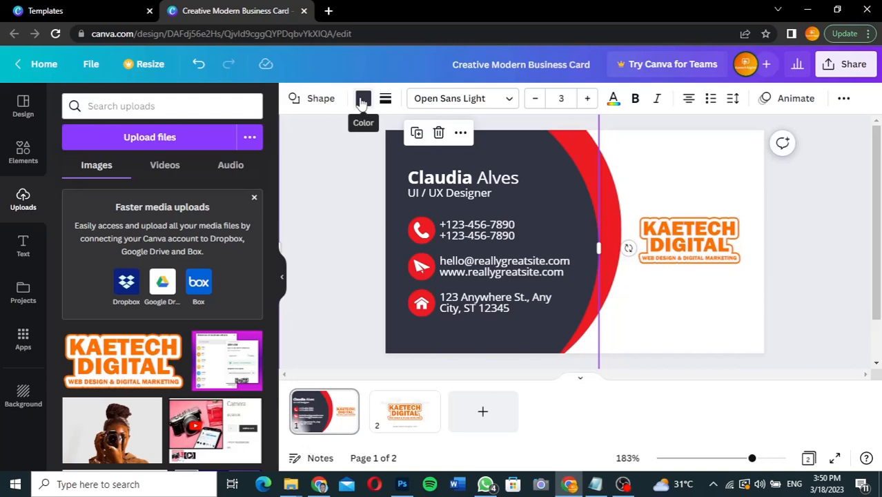
click(611, 222)
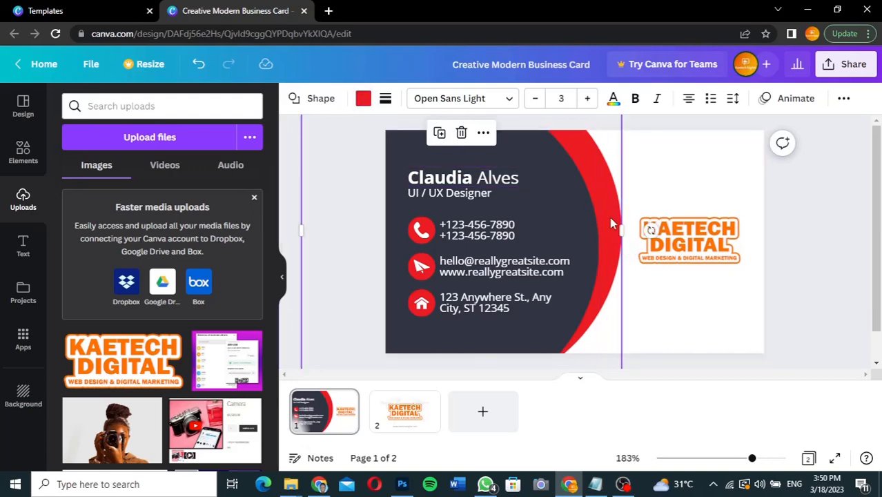
click(364, 101)
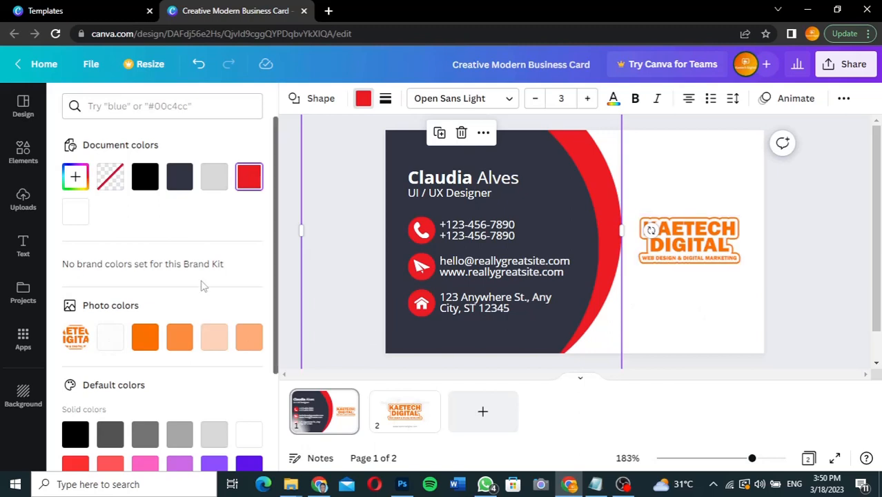
click(145, 338)
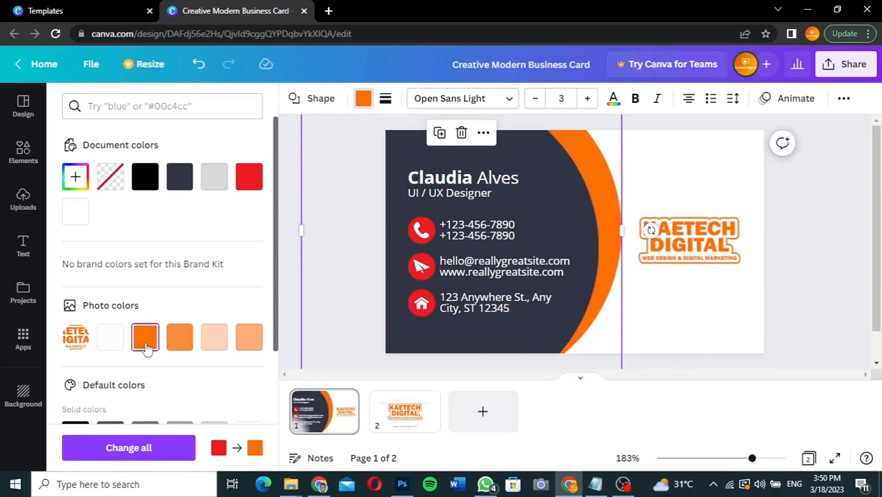
Step: Make the red phone, email and address icons the same orange
click(431, 228)
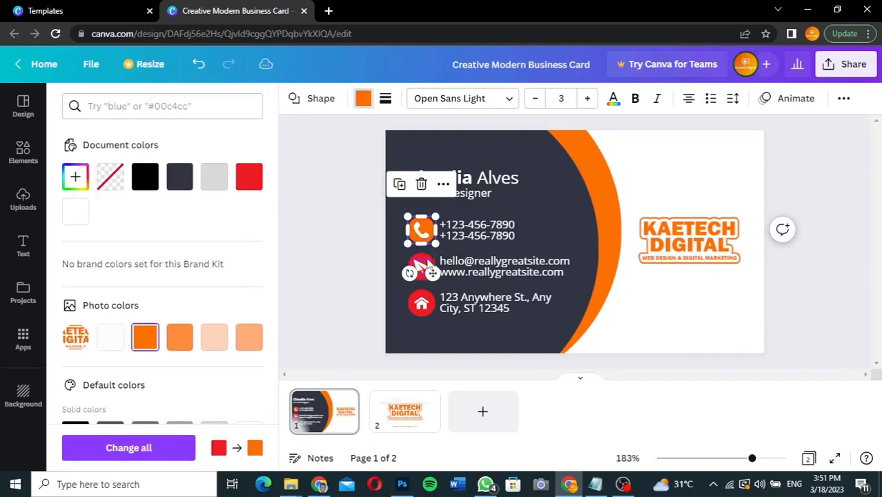
click(428, 264)
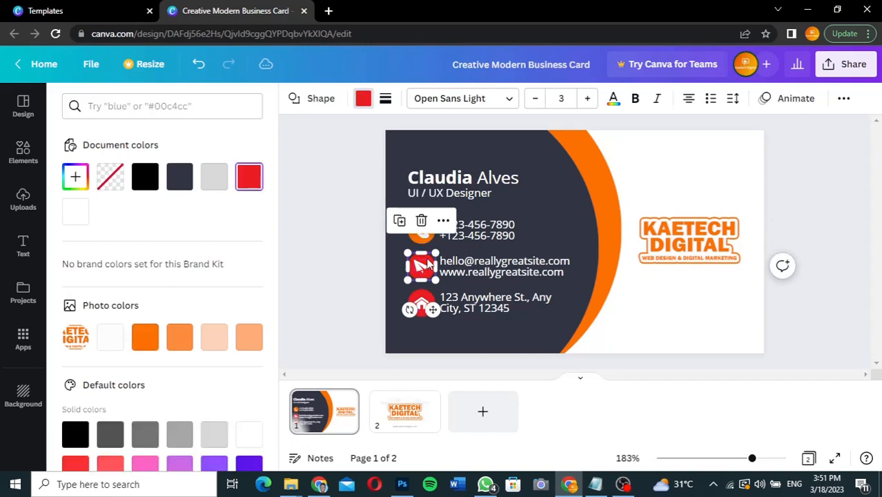
click(140, 343)
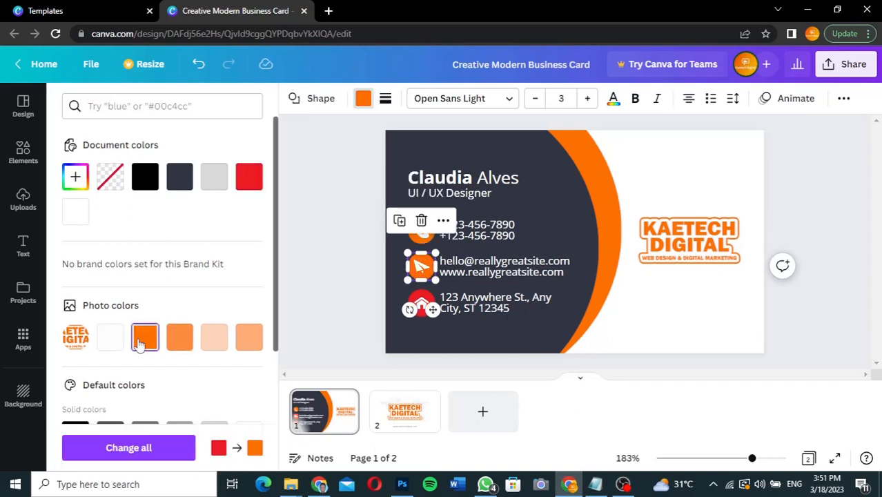
click(419, 298)
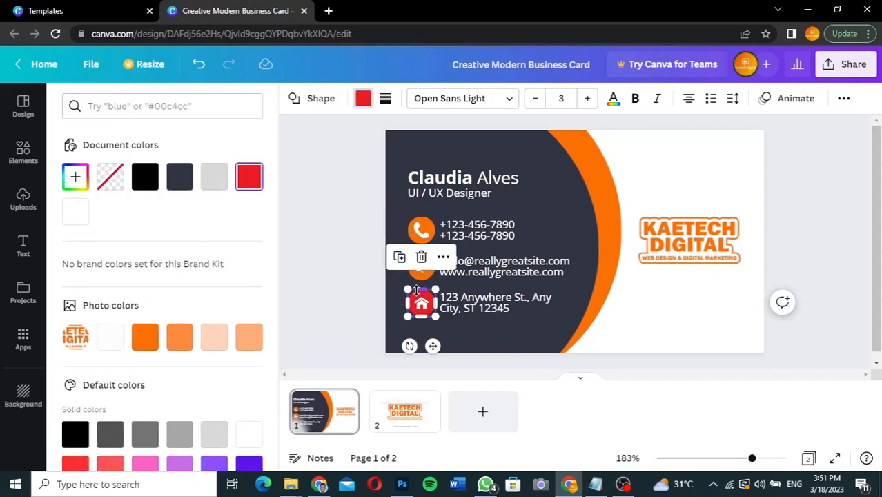
click(146, 343)
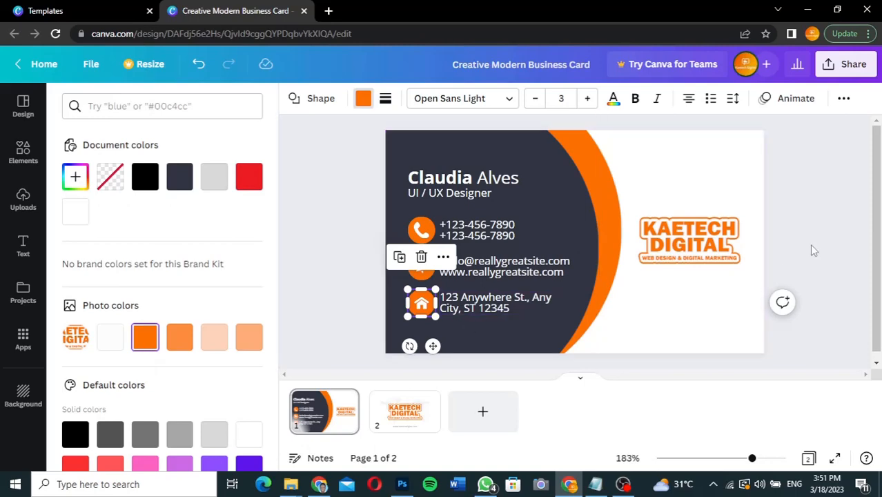
key(Escape)
key(Escape)
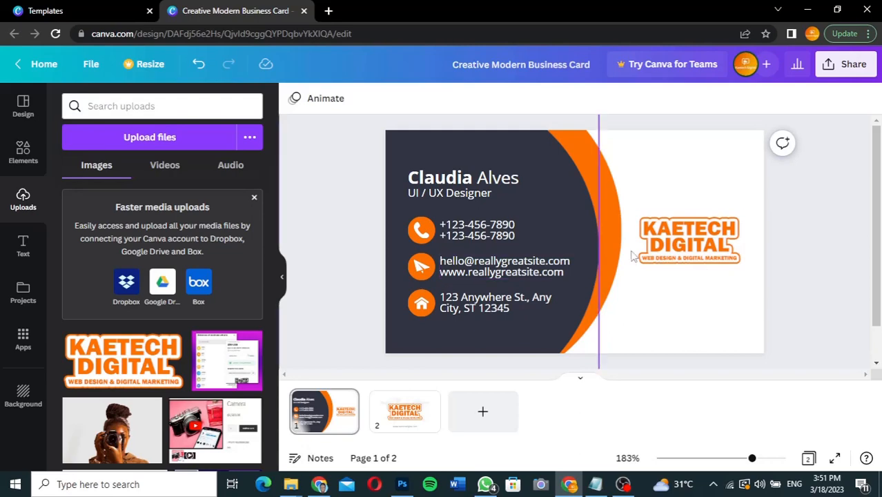
click(676, 252)
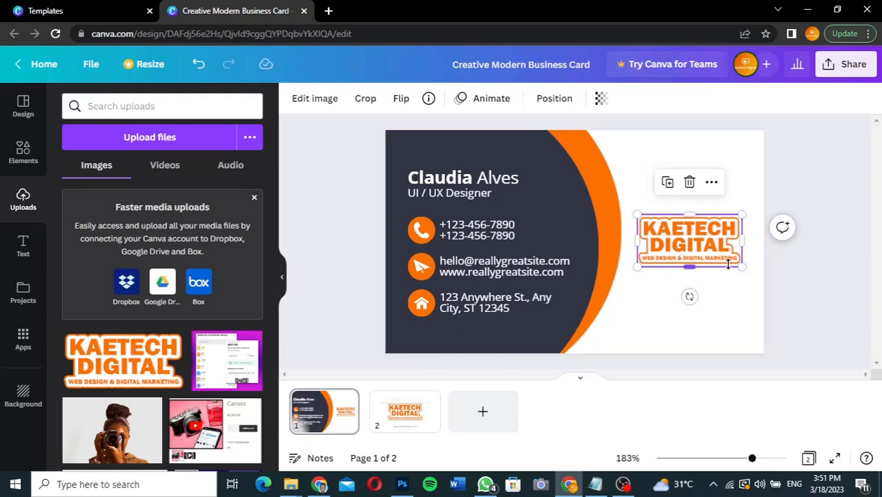
click(831, 181)
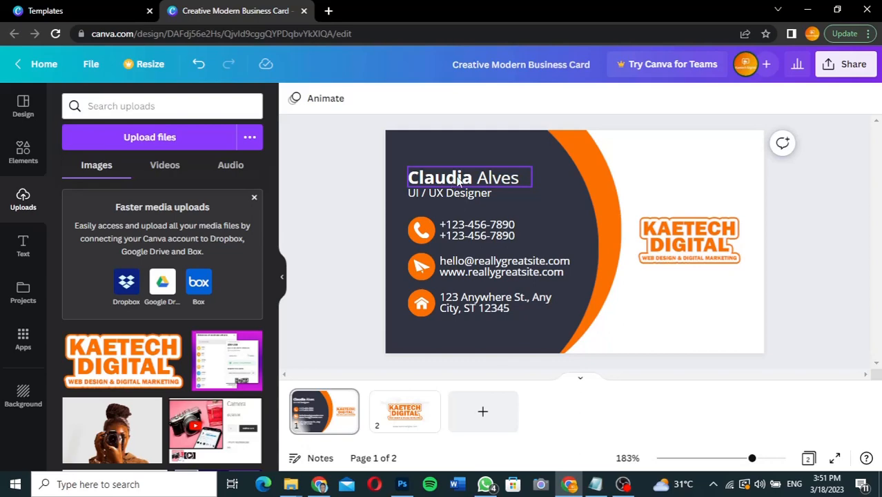
Step: Replace the placeholder first name and surname with the new cardholder's name
double_click(452, 179)
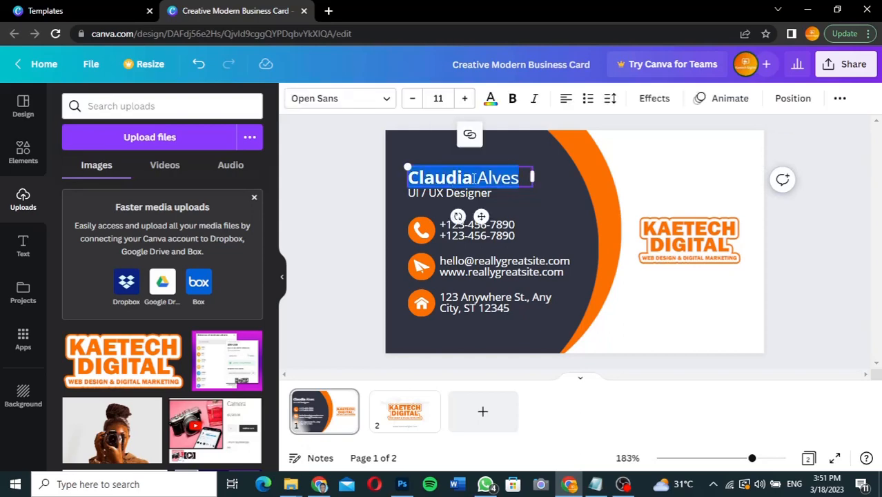
click(473, 178)
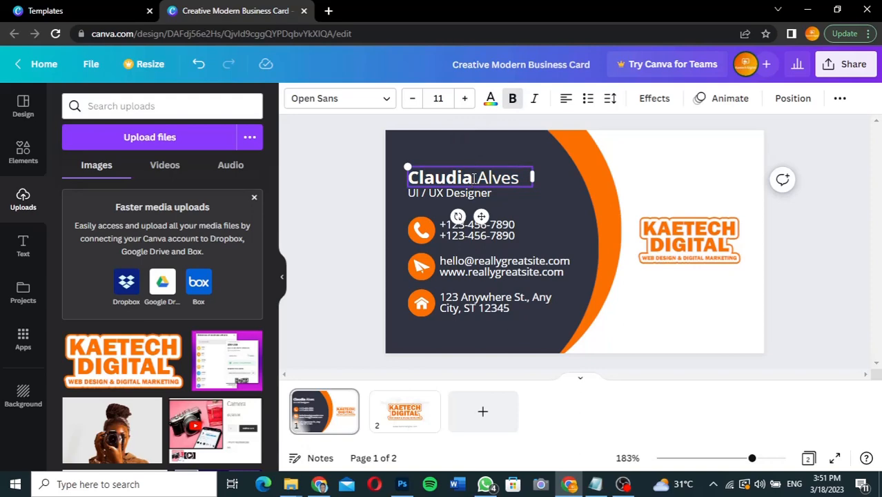
key(BackSpace)
key(BackSpace)
key(BackSpace)
key(BackSpace)
key(BackSpace)
key(BackSpace)
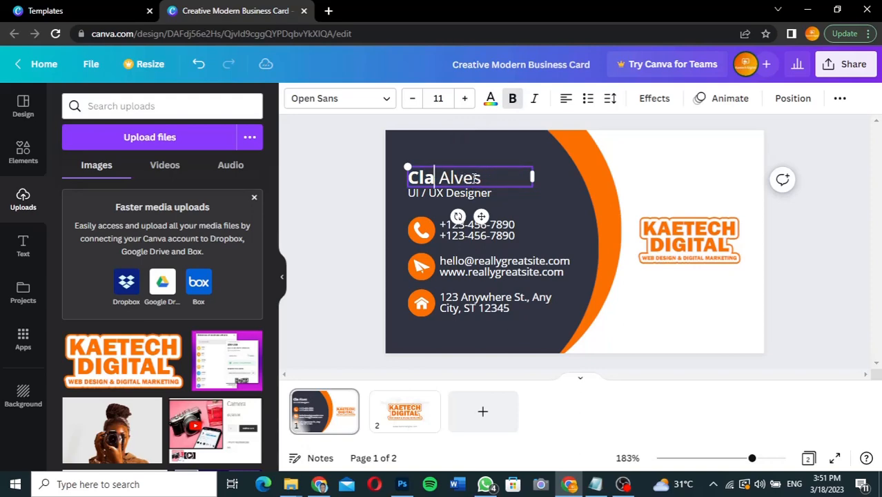
key(BackSpace)
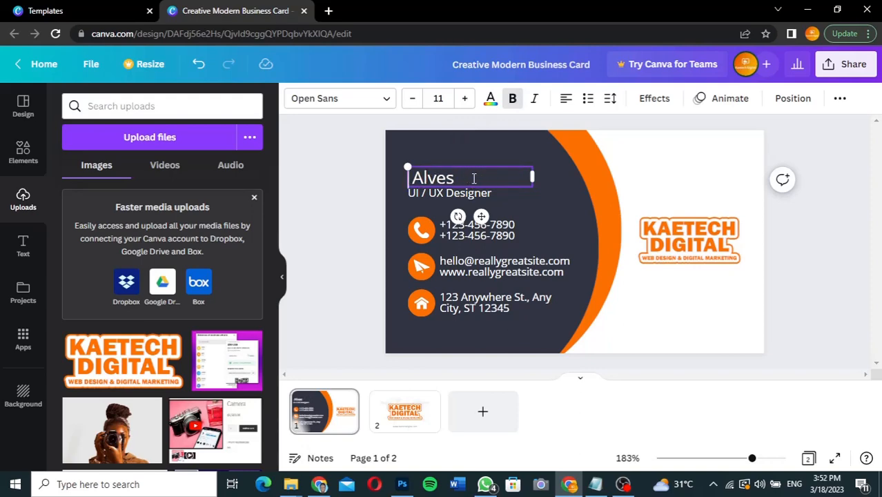
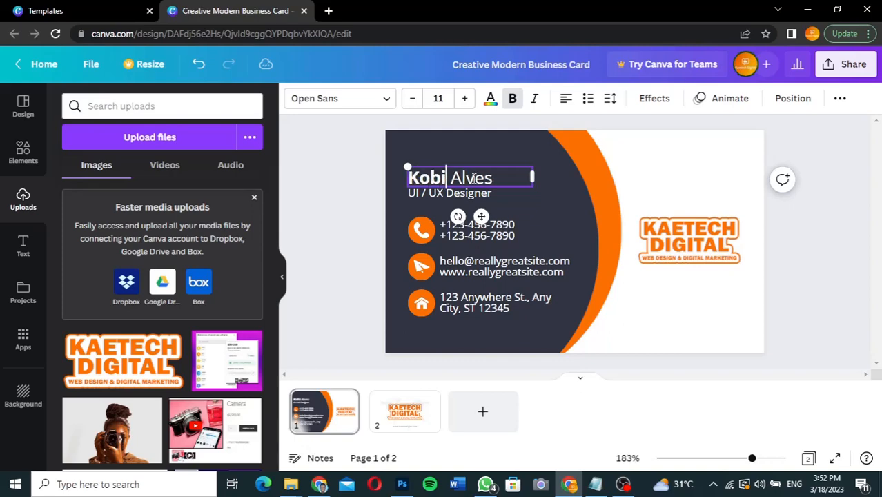
key(Right)
key(Right)
key(Right)
key(Right)
key(Right)
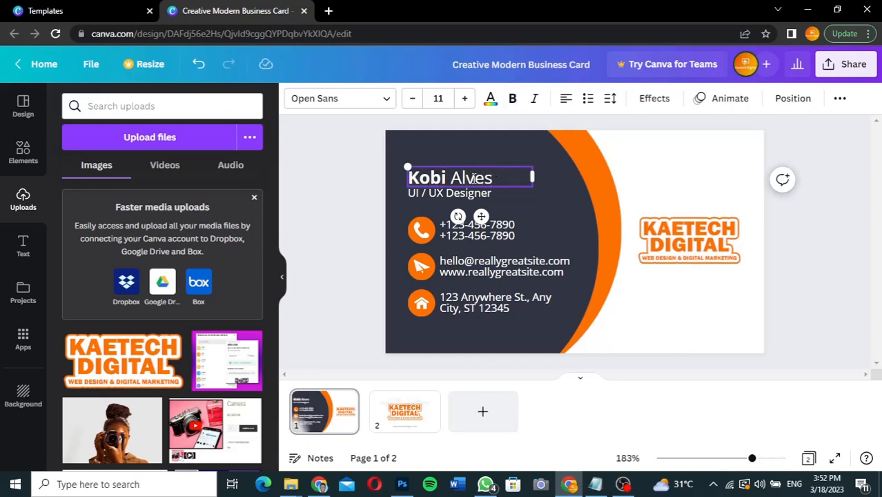
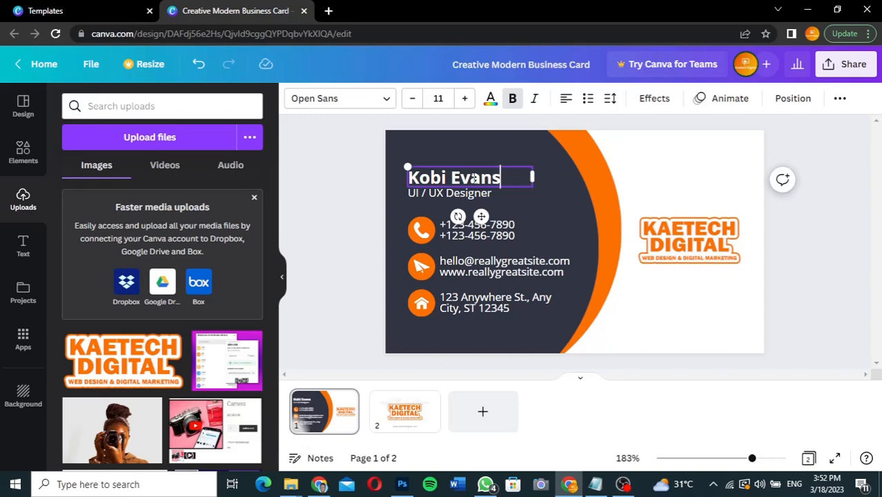
Step: Set the surname to regular weight while the first name stays bold
drag(502, 176, 454, 177)
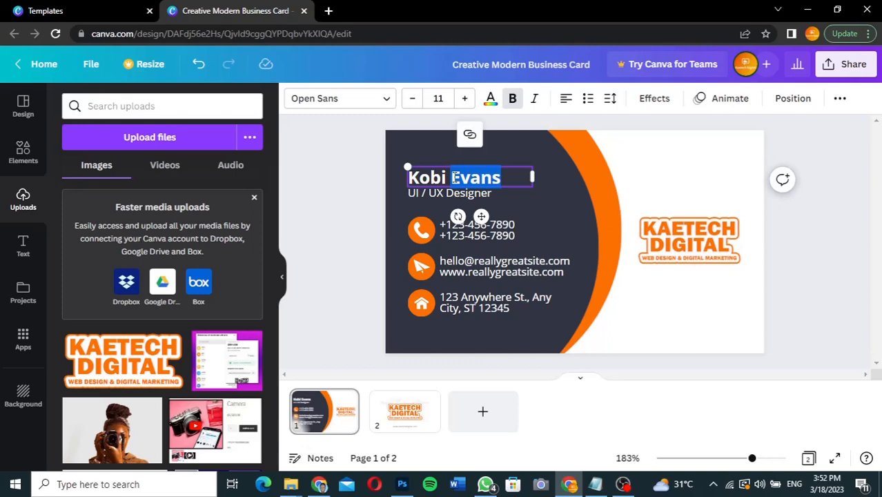
click(513, 99)
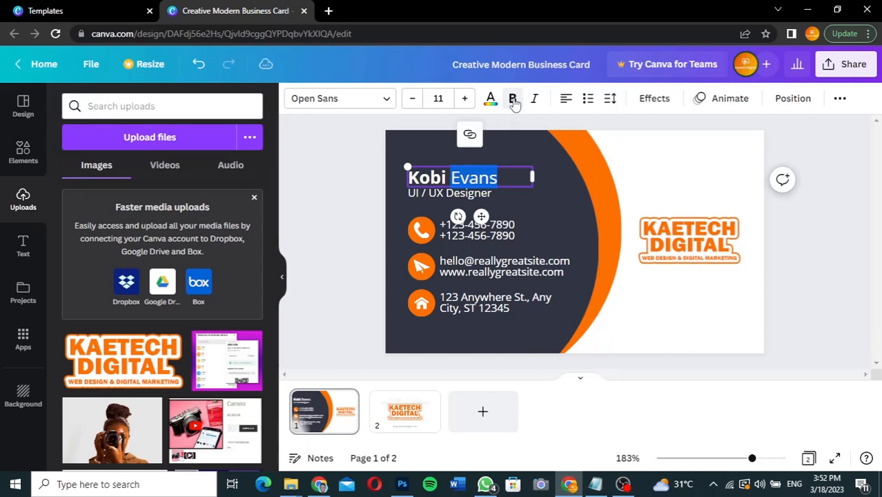
click(516, 177)
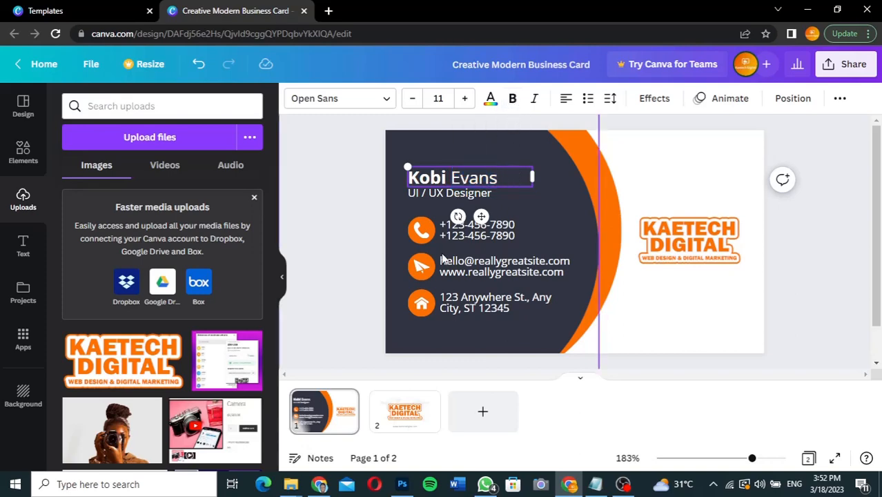
click(441, 193)
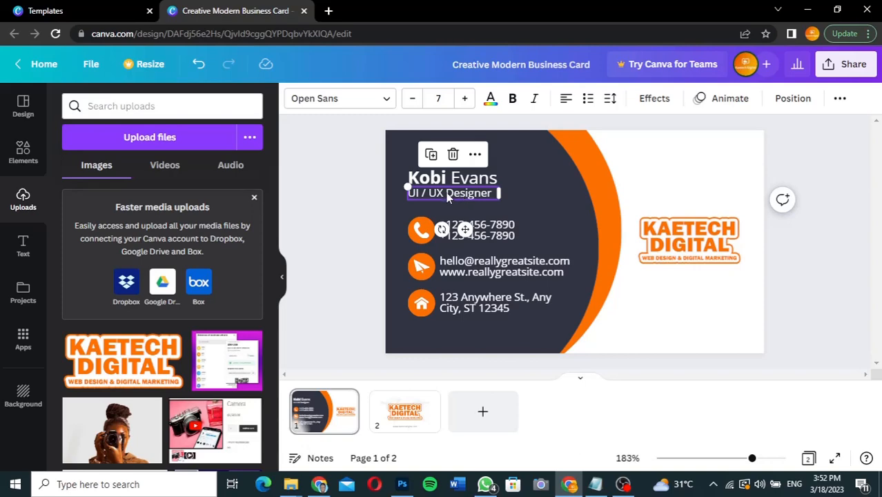
Step: Replace the UI / UX Designer title with Web Designer
double_click(447, 193)
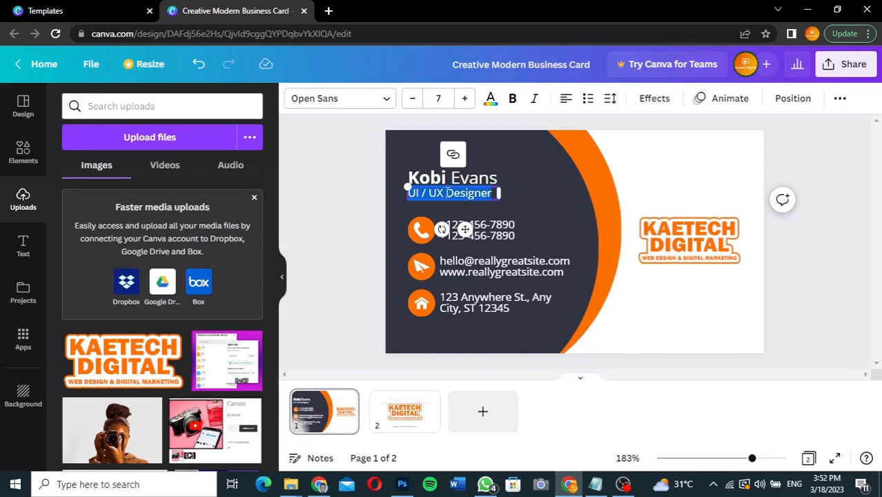
text(We)
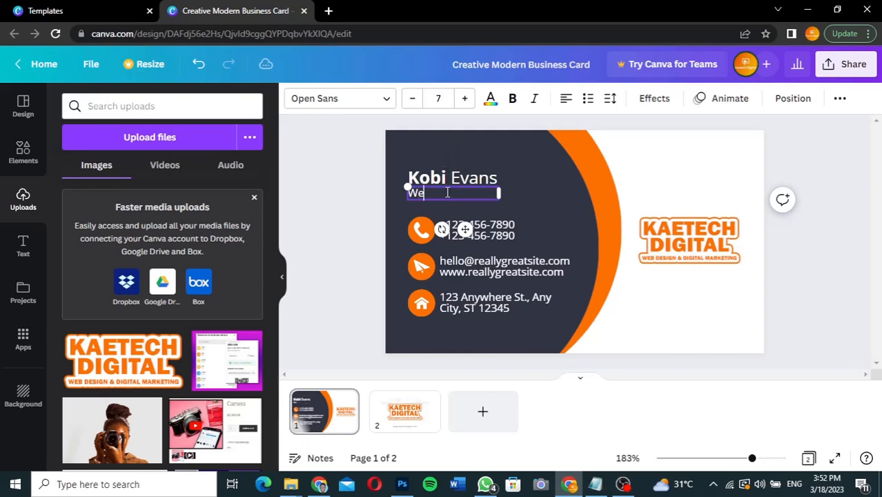
text(b Designer)
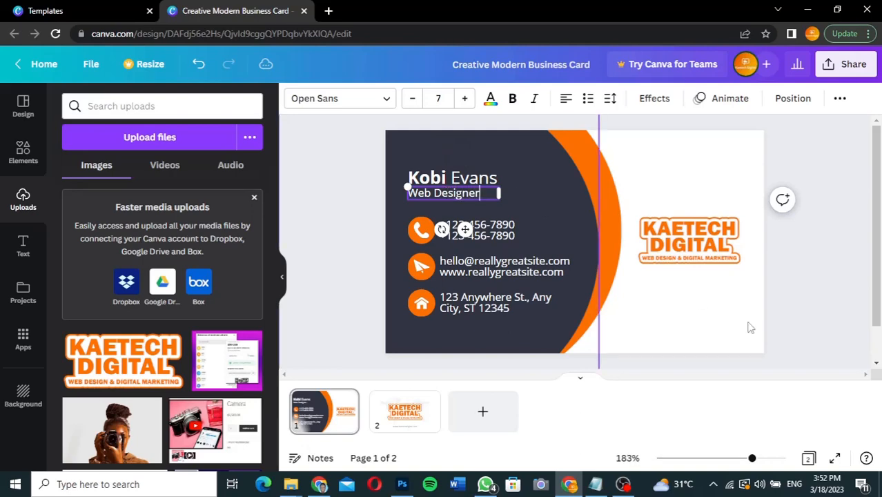
click(800, 311)
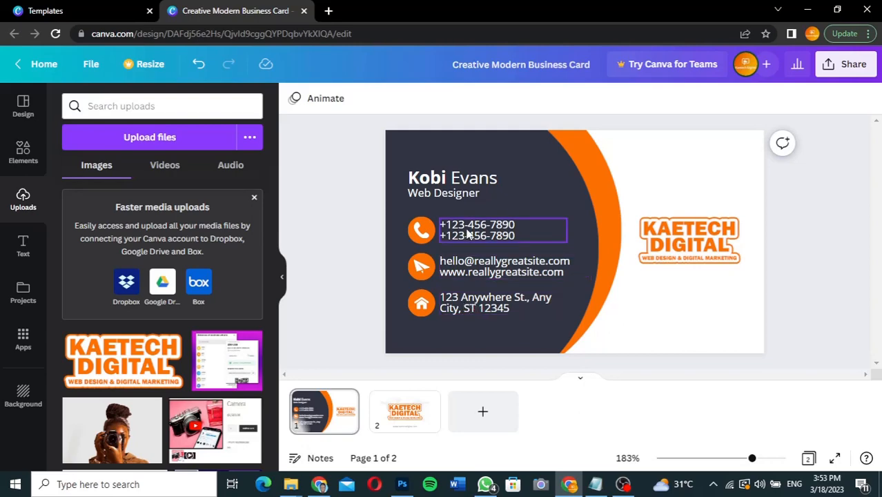
Step: Change the email line's domain from reallygreatsite to kaetechdigital
double_click(511, 225)
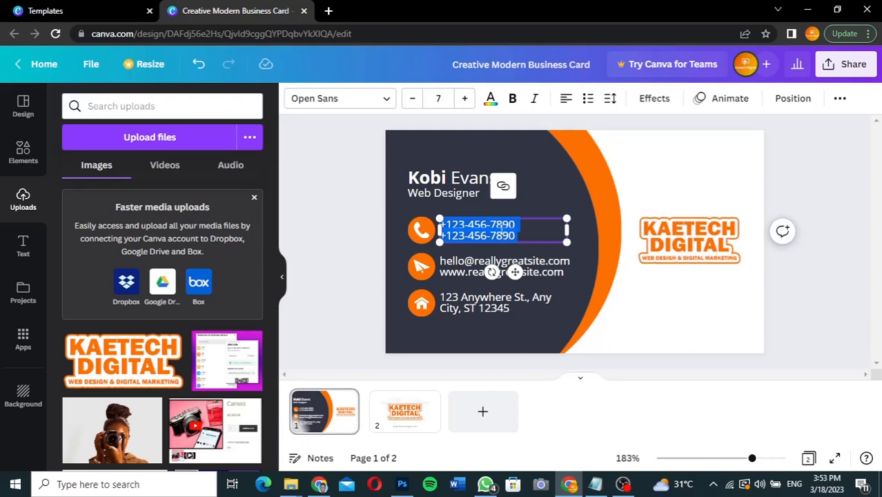
click(455, 273)
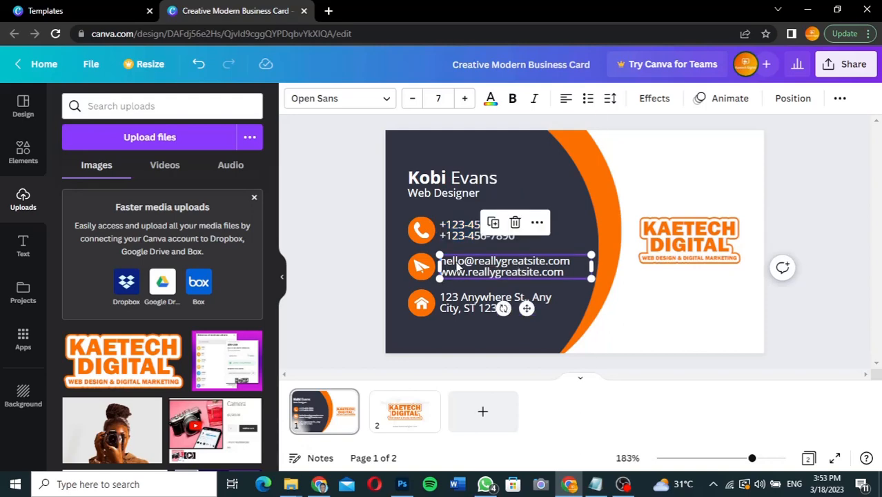
double_click(512, 259)
click(512, 260)
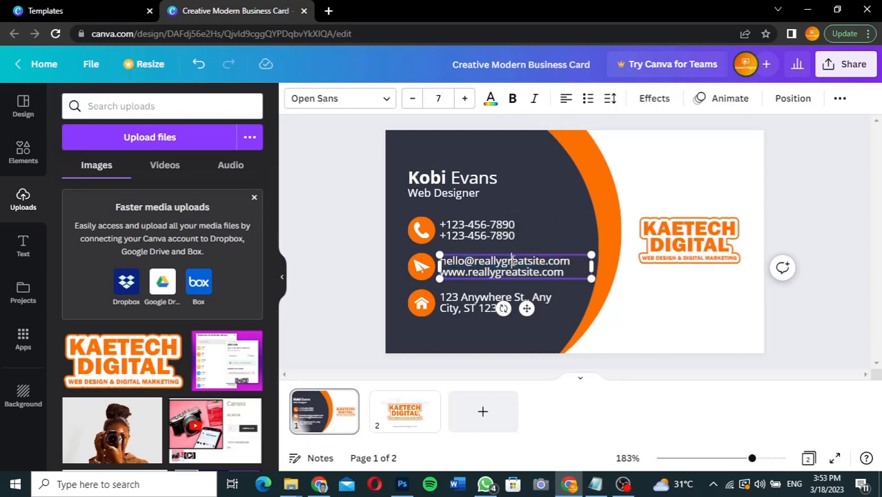
drag(545, 260, 475, 259)
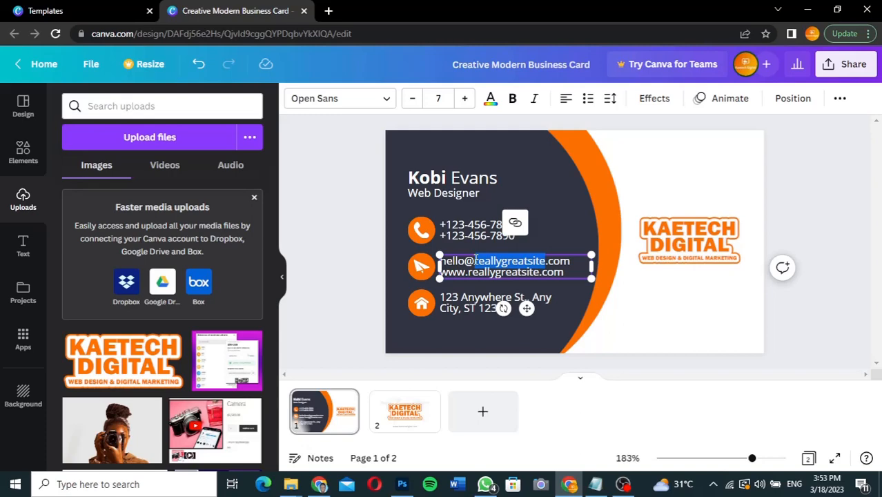
text(kaetechdigital)
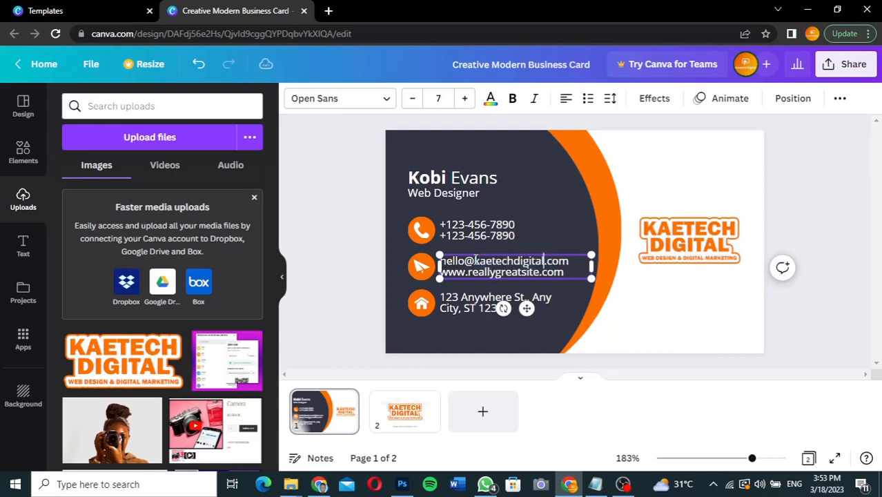
click(539, 271)
drag(539, 272, 468, 275)
text(kaetechdig)
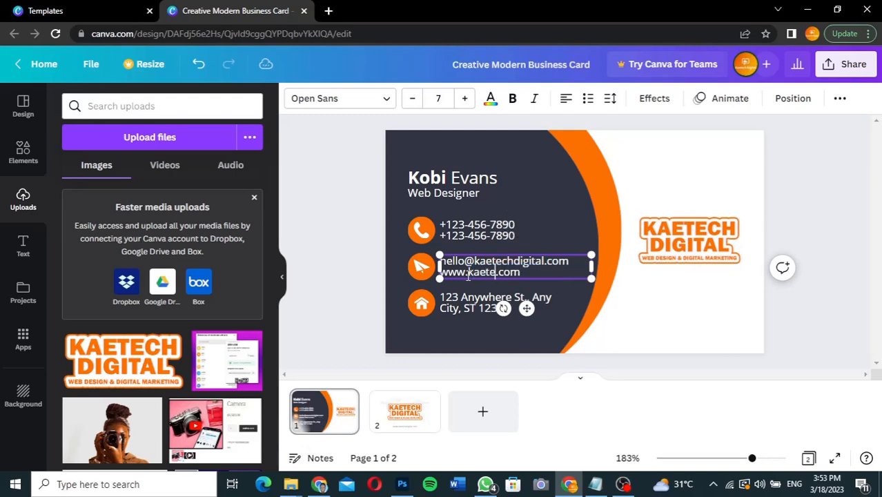
text(iat)
key(BackSpace)
key(BackSpace)
text(tal)
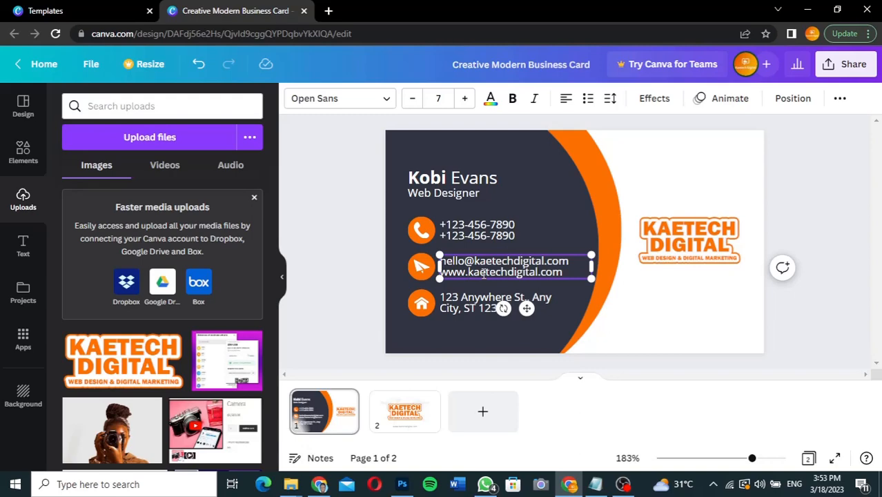
Step: Replace the +123 prefix with +233 on both phone number lines
click(466, 232)
click(465, 227)
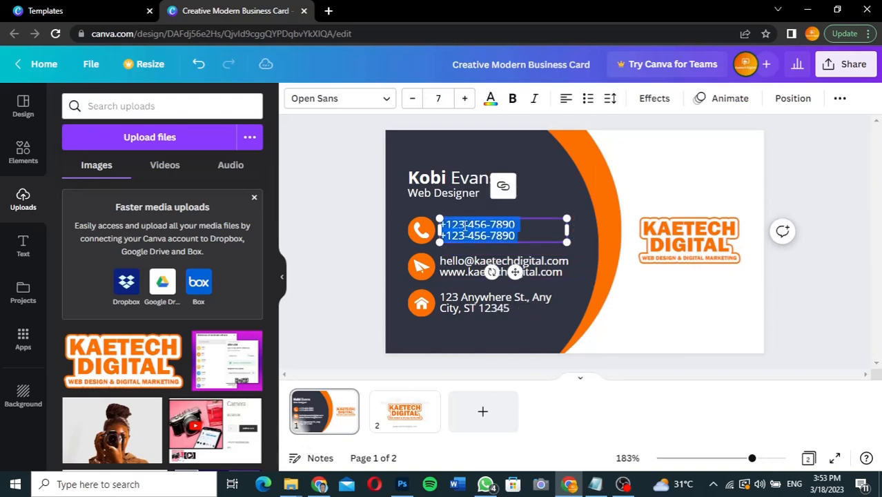
click(462, 226)
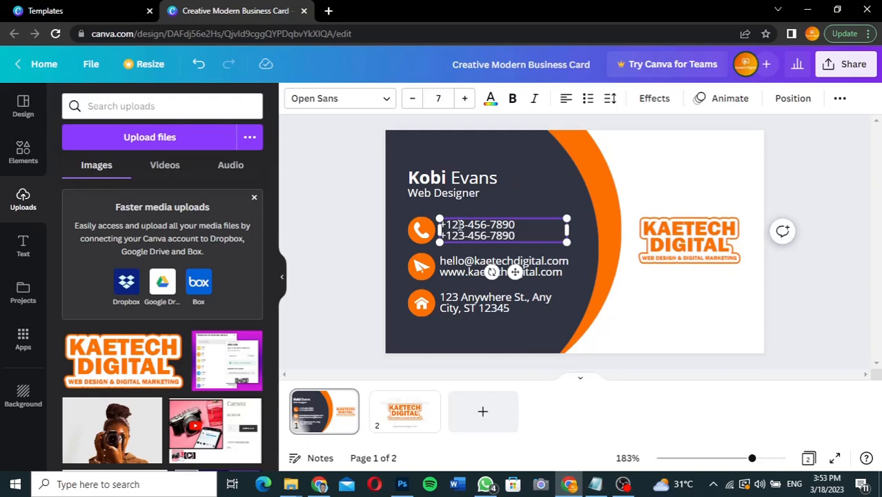
key(BackSpace)
key(BackSpace)
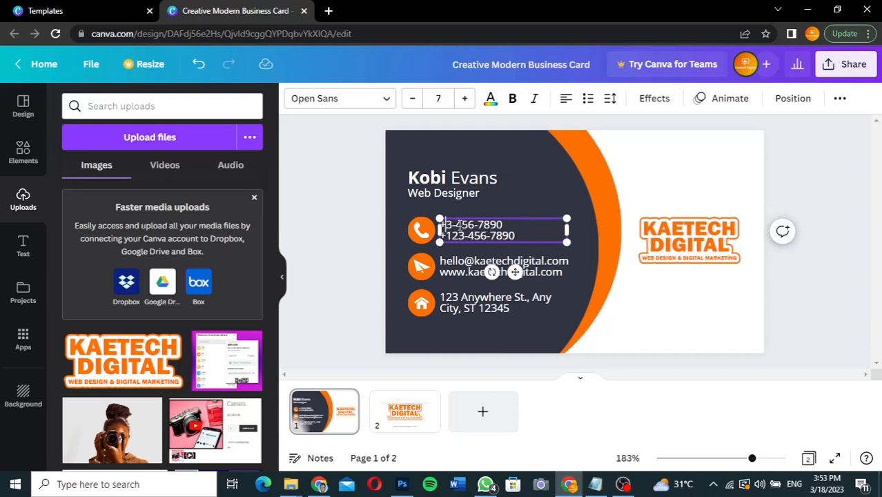
text(23)
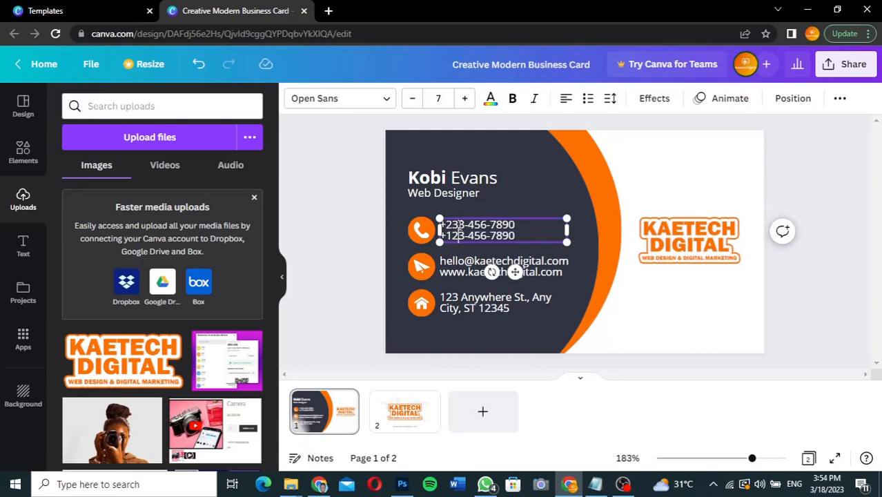
key(BackSpace)
key(BackSpace)
key(BackSpace)
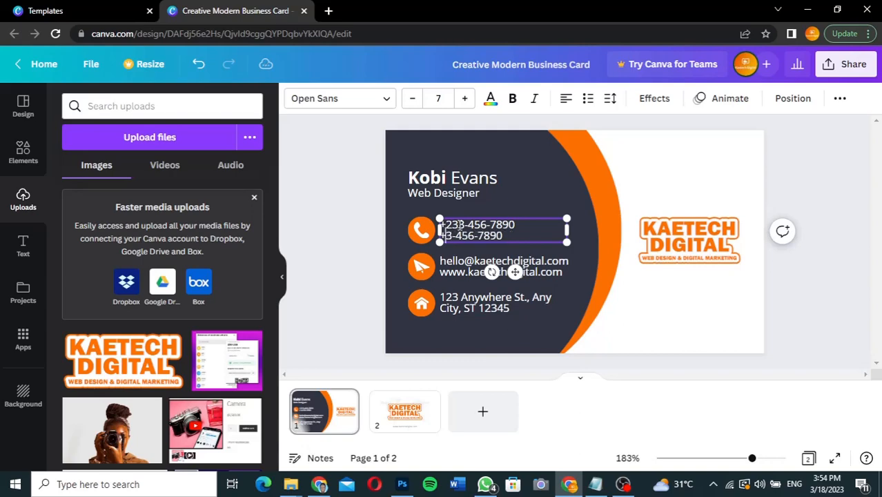
text(+23)
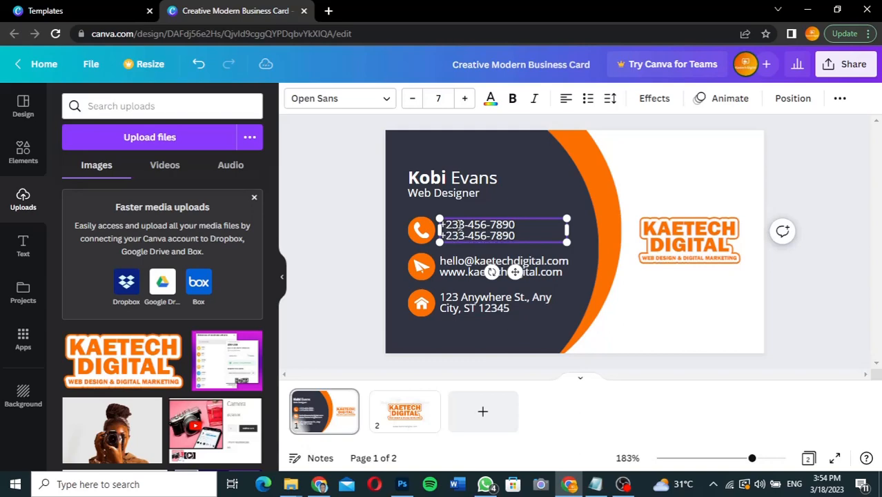
Step: Overwrite the placeholder street, city and state with the business's street, area and city
click(465, 308)
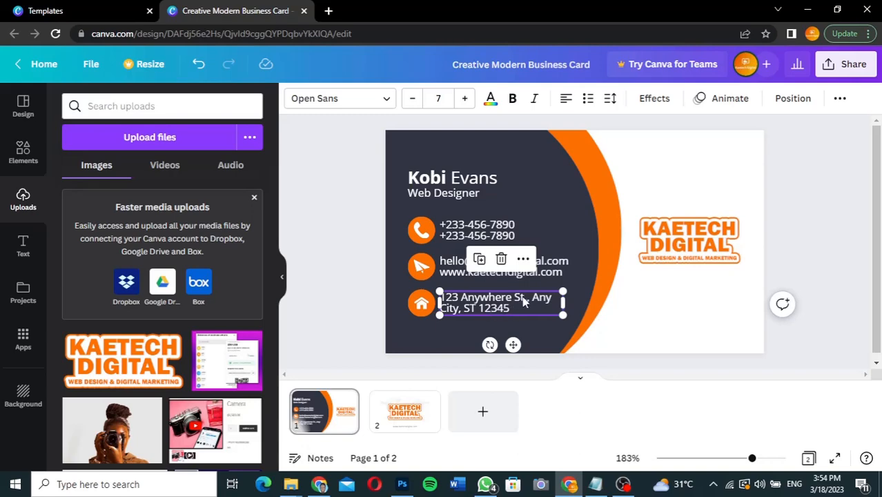
click(524, 302)
drag(525, 302, 463, 298)
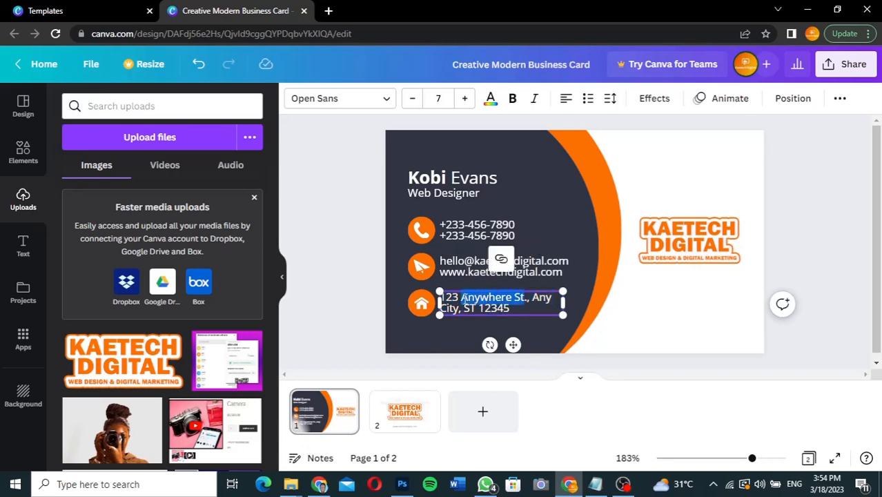
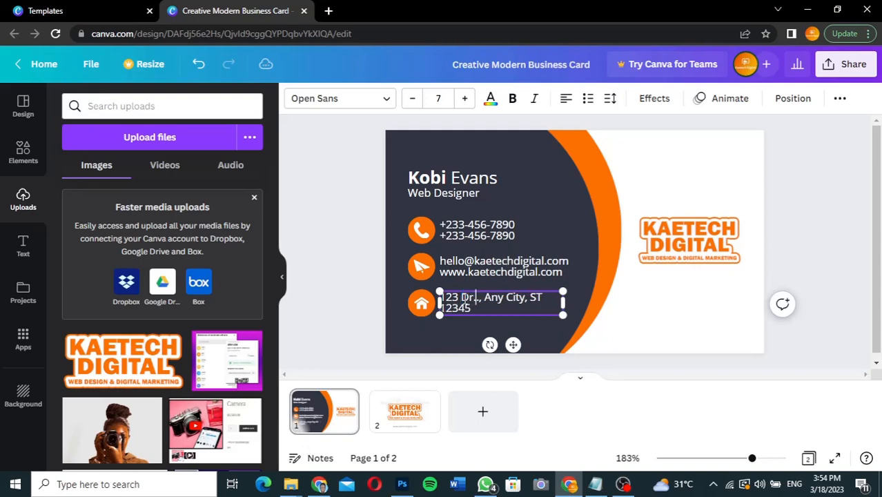
drag(523, 298, 459, 308)
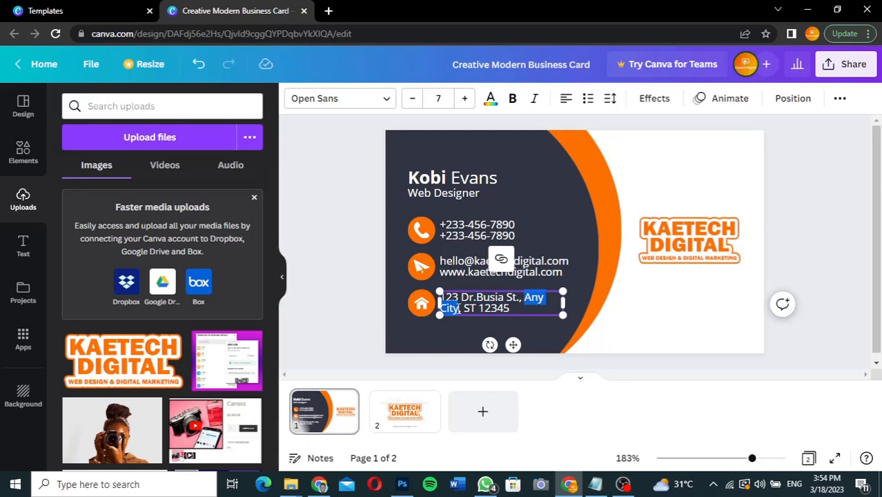
text(Darkuman)
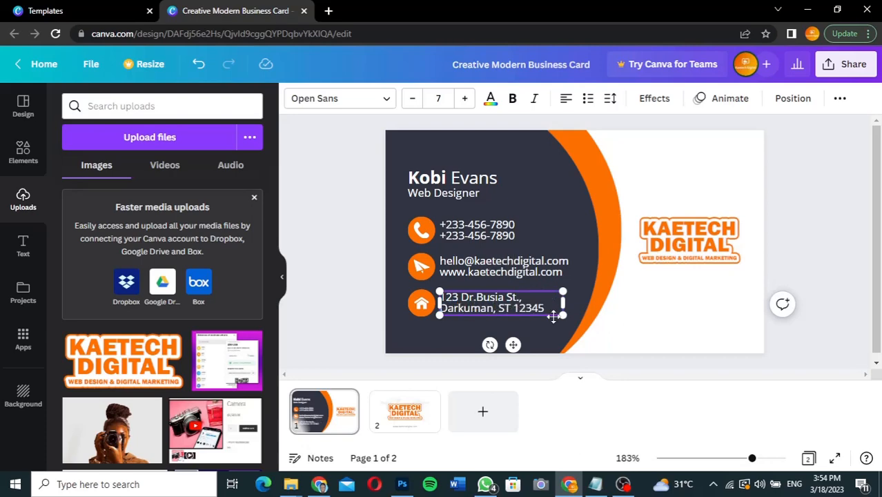
drag(546, 312, 498, 310)
text(Accra)
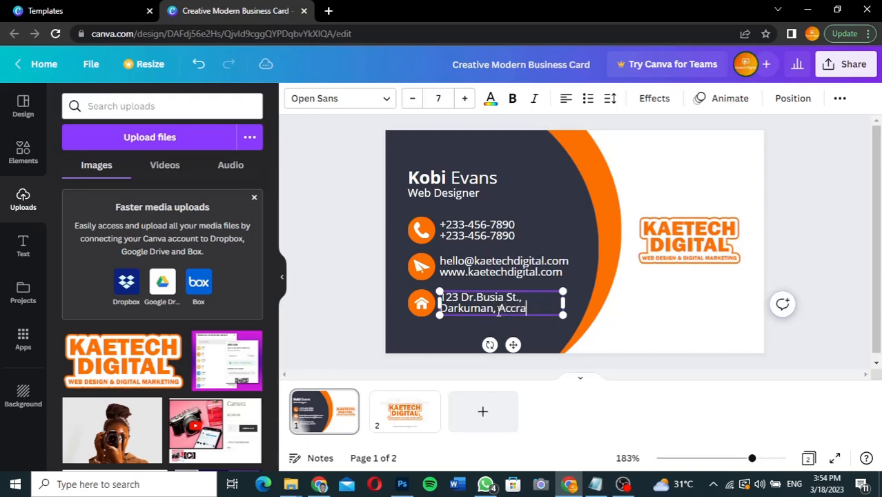
click(794, 245)
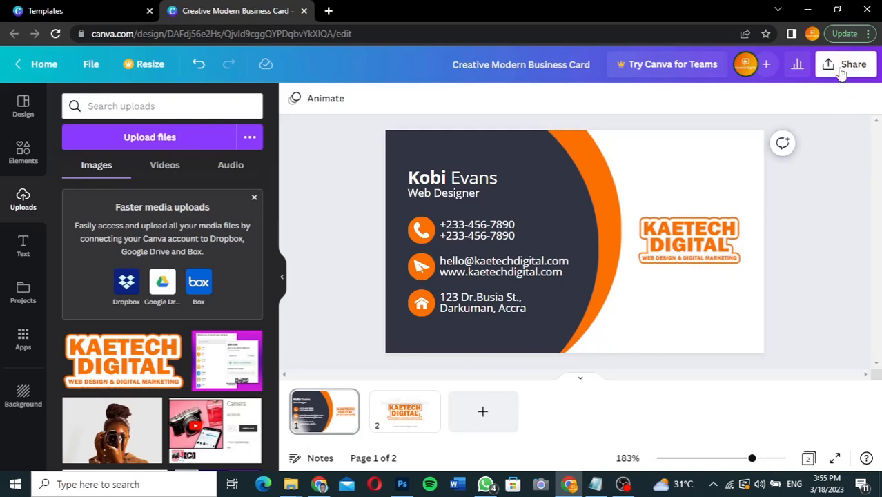
Step: Open the card's download options from the Share menu
click(850, 69)
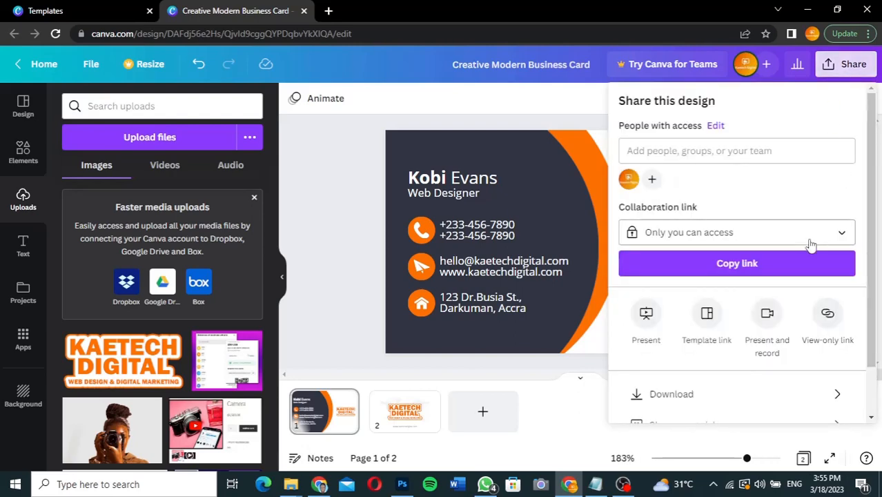
scroll(812, 245, down, 1)
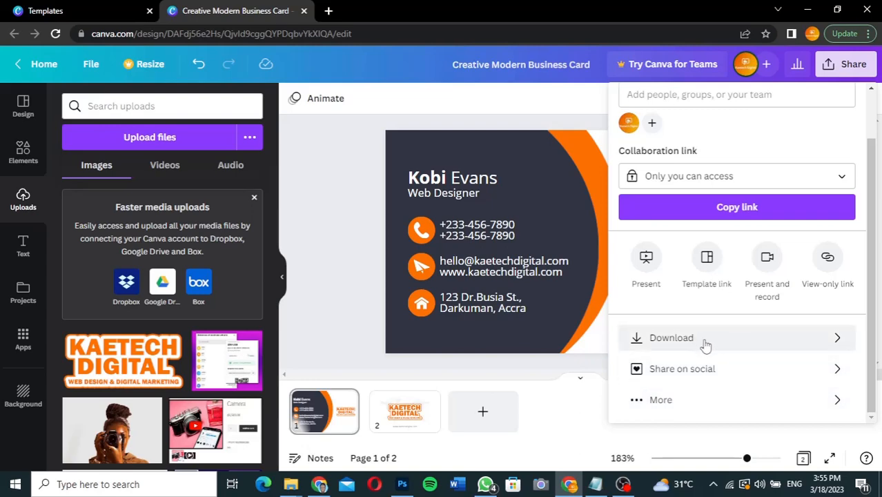
click(727, 339)
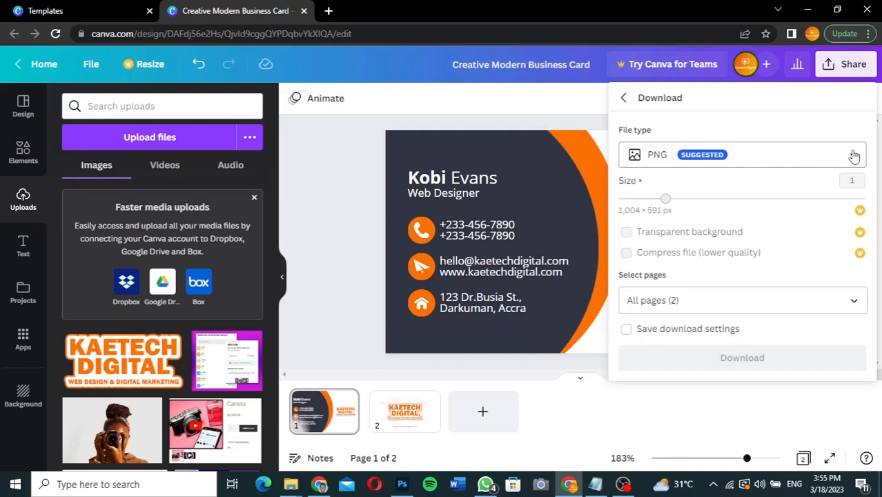
Step: Set the download file type to JPG after briefly trying PDF Print
click(853, 156)
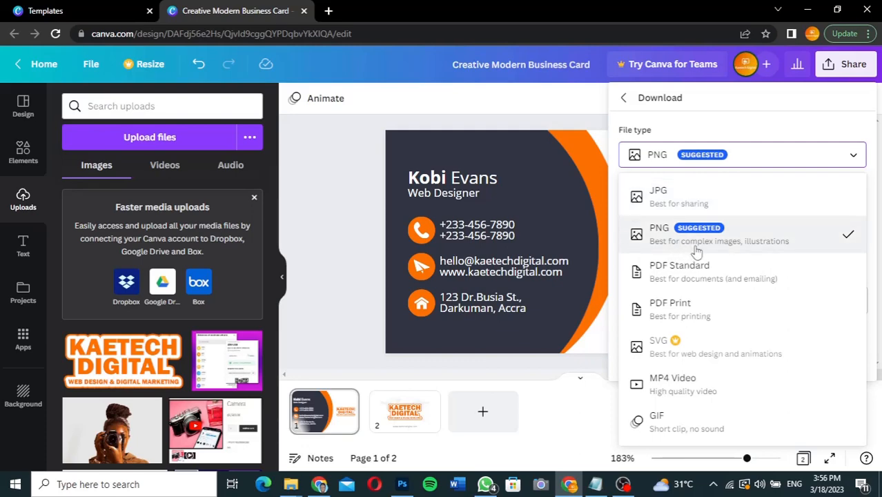
click(699, 319)
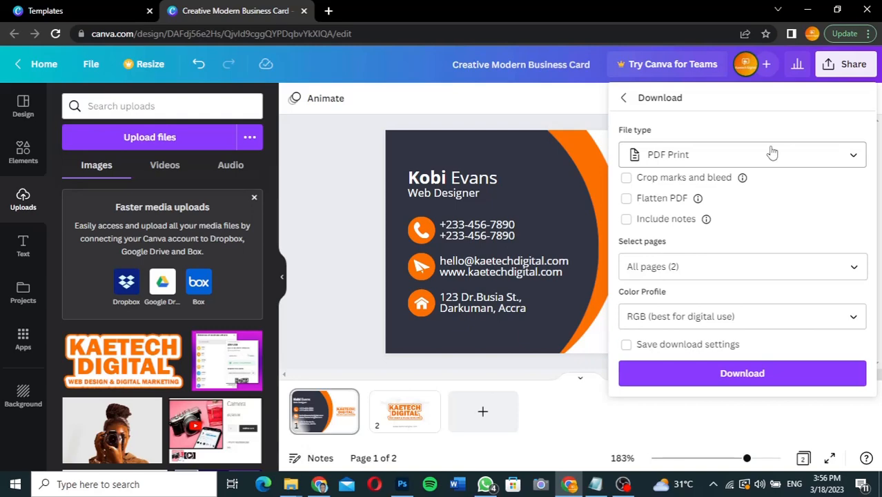
click(768, 157)
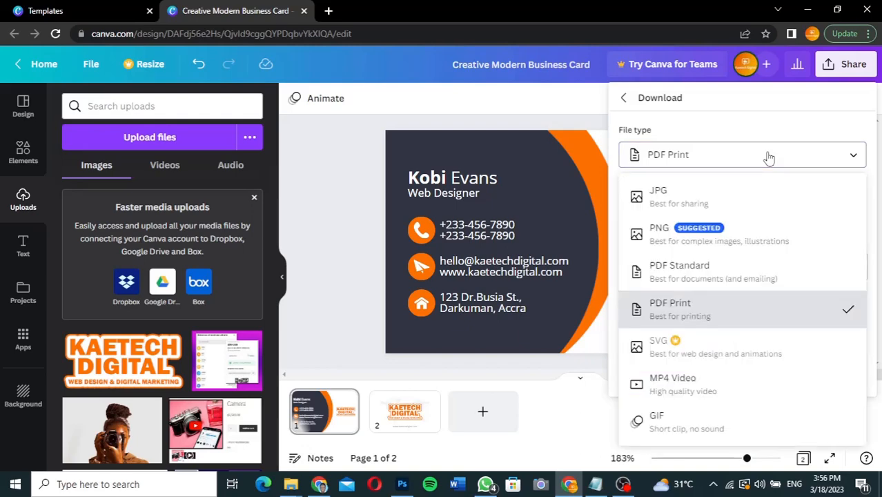
click(713, 200)
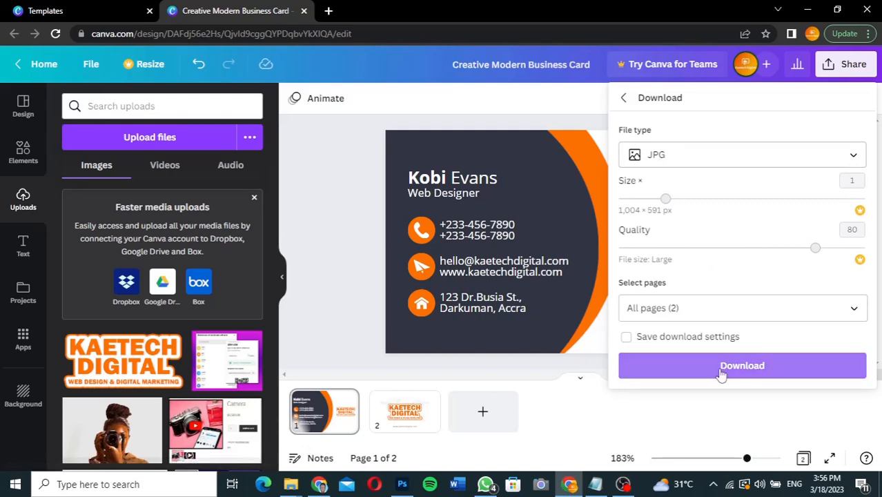
Step: Download both card pages as JPGs in Creative Modern Business Card.zip
click(721, 369)
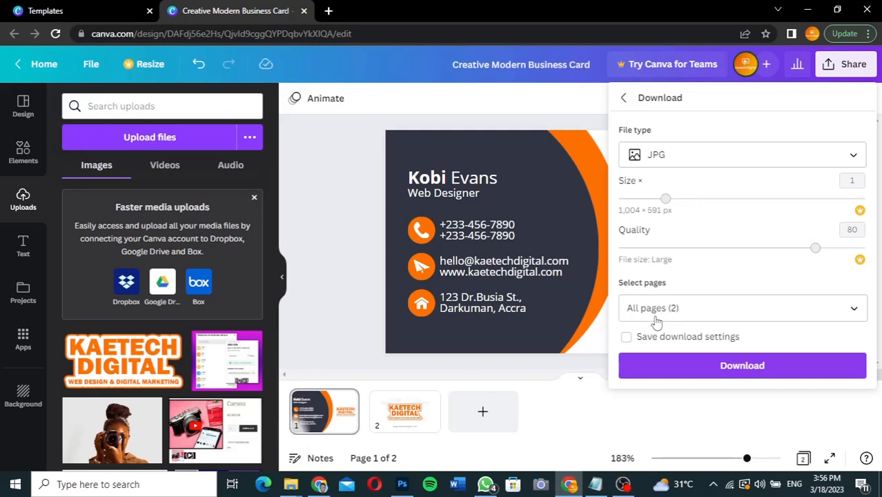
click(718, 365)
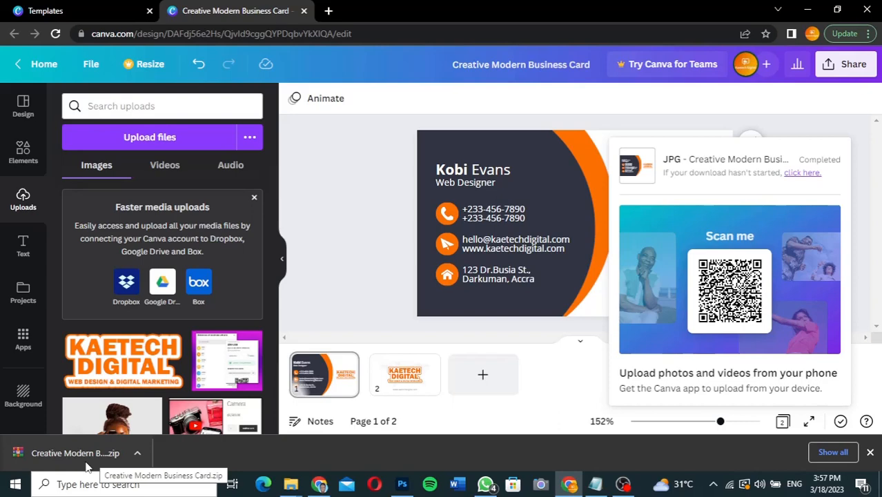
mouse_move(291, 484)
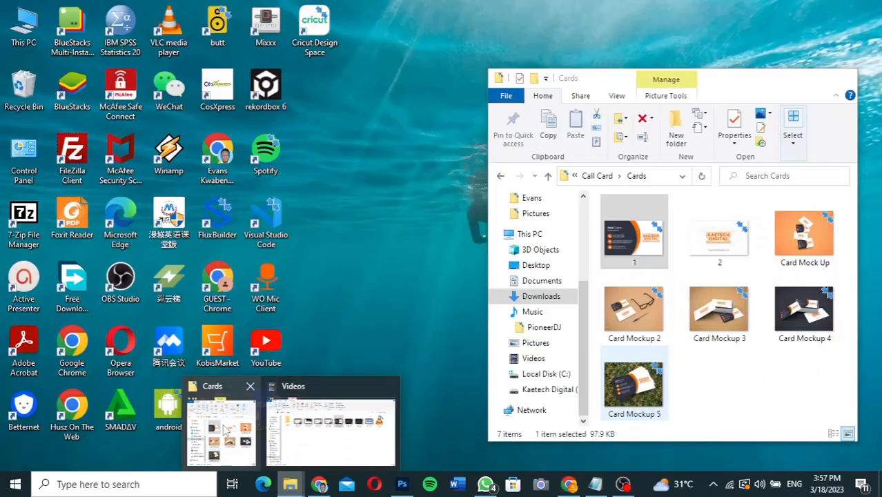
Step: Show the Downloads folder in File Explorer and select the Creative Modern Business Card zip
click(227, 431)
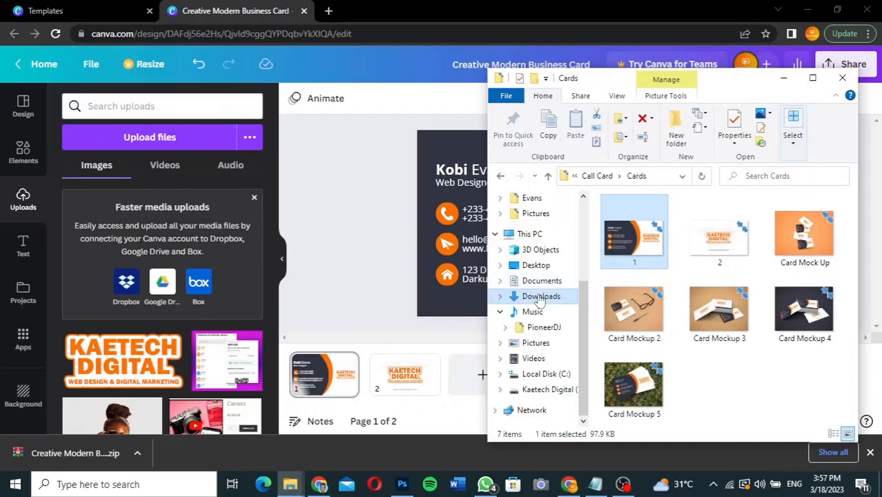
click(540, 297)
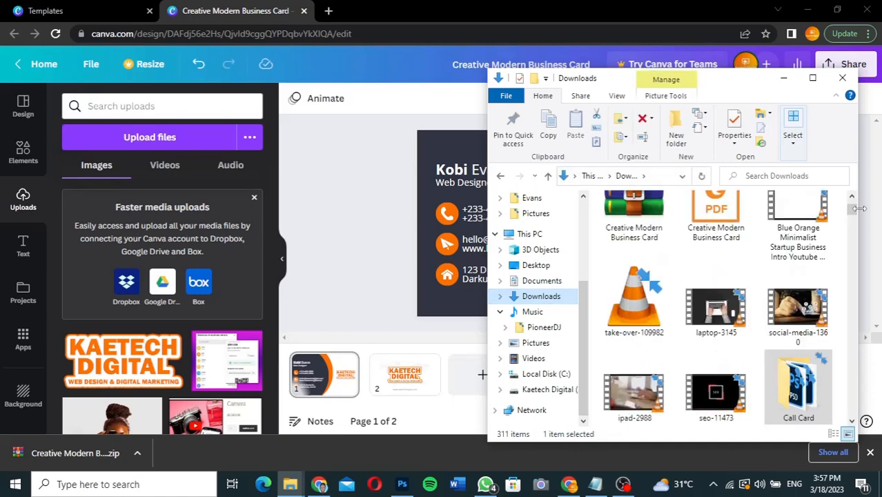
drag(852, 212, 851, 203)
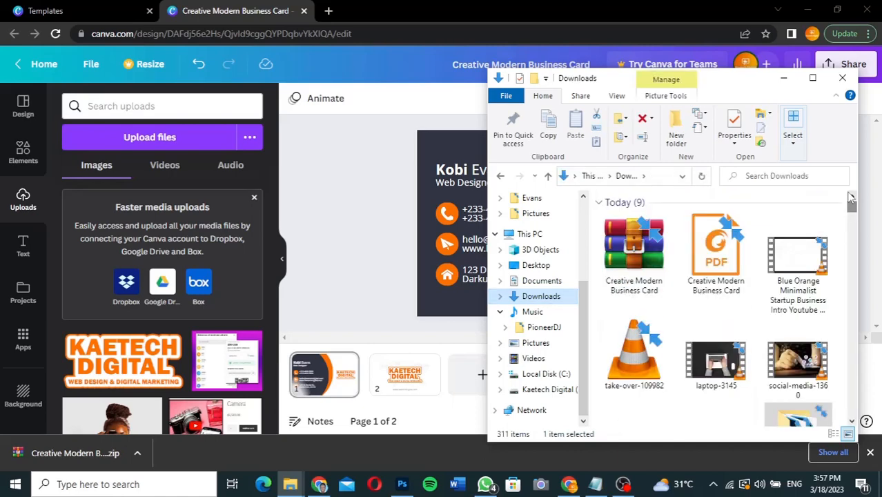
click(640, 265)
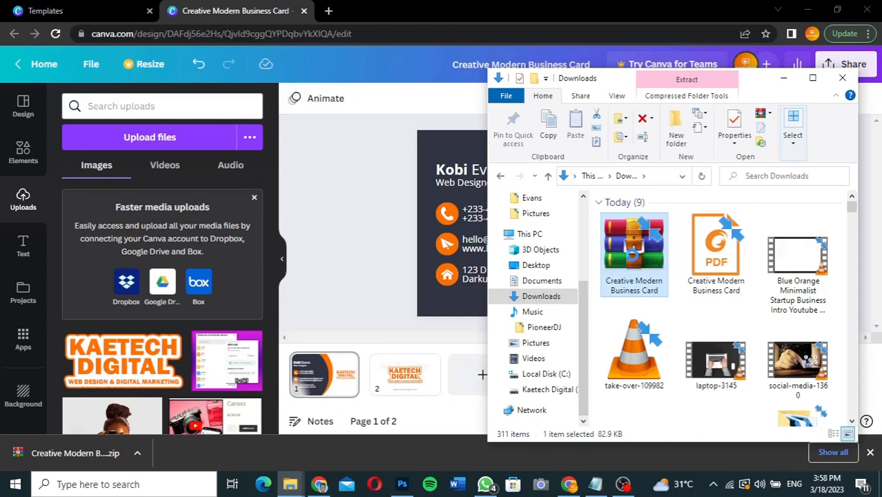
Step: Cut the downloaded card archive and create a new Downloads folder named 'Call Card 1'
right_click(633, 258)
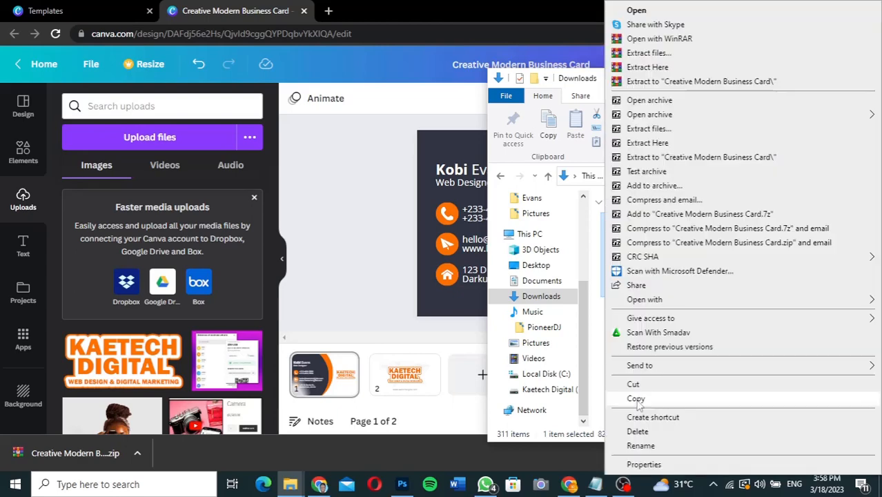
click(649, 380)
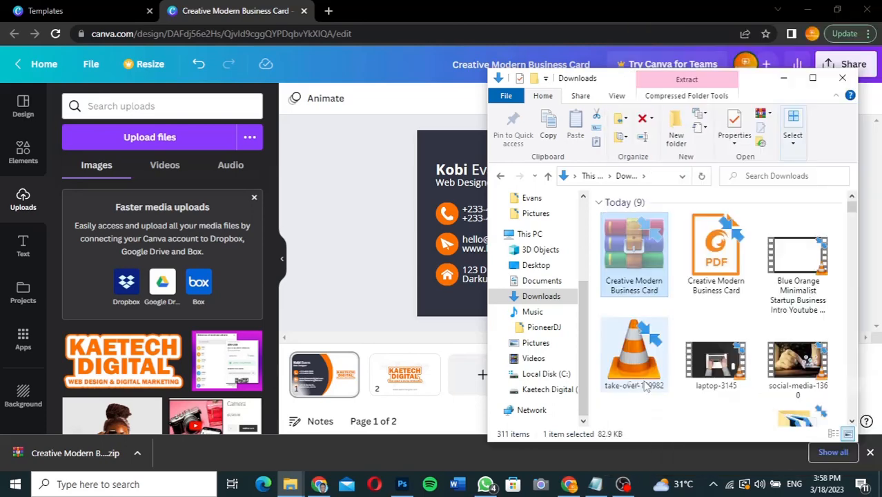
click(677, 128)
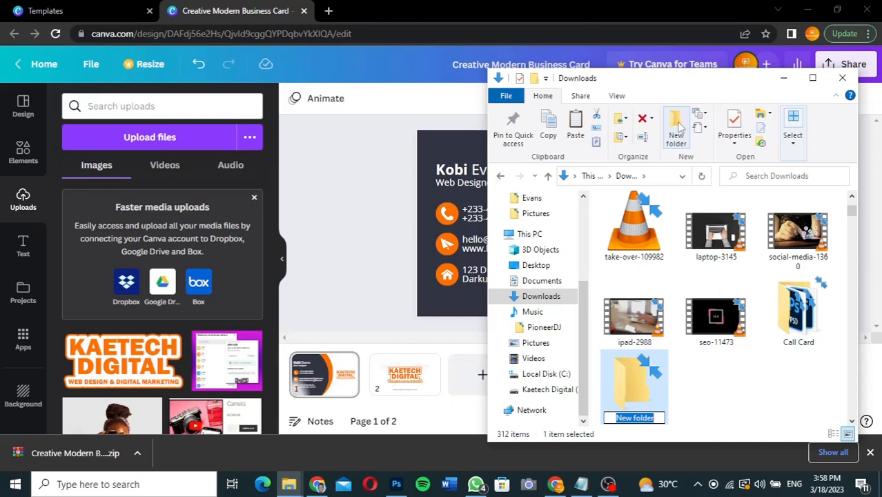
text(Call Card)
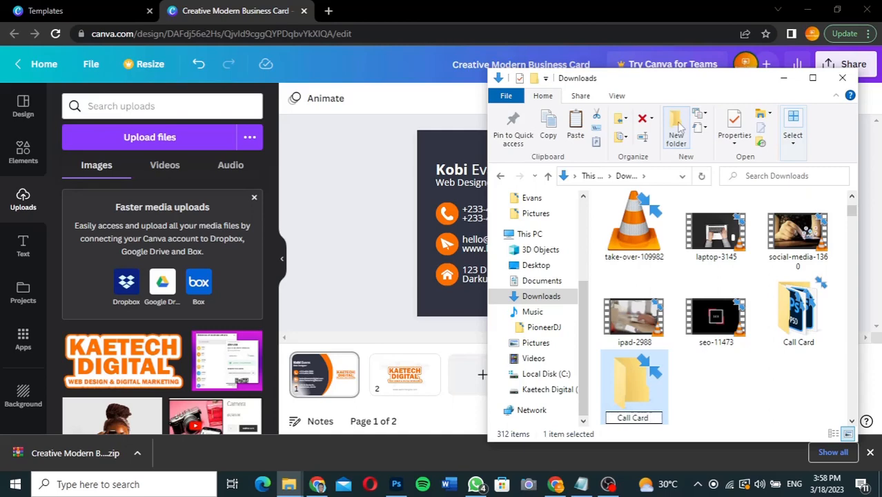
text( 1)
key(Return)
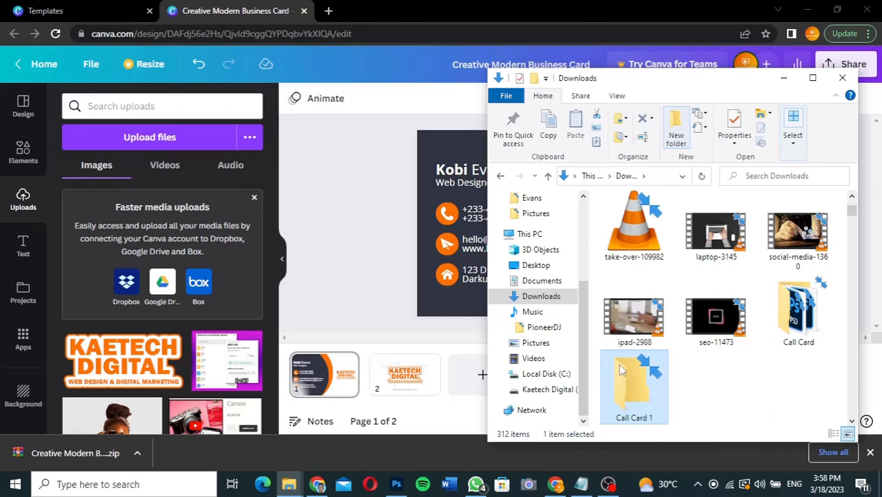
Step: Paste the business card zip into Call Card 1 and extract it there
double_click(620, 370)
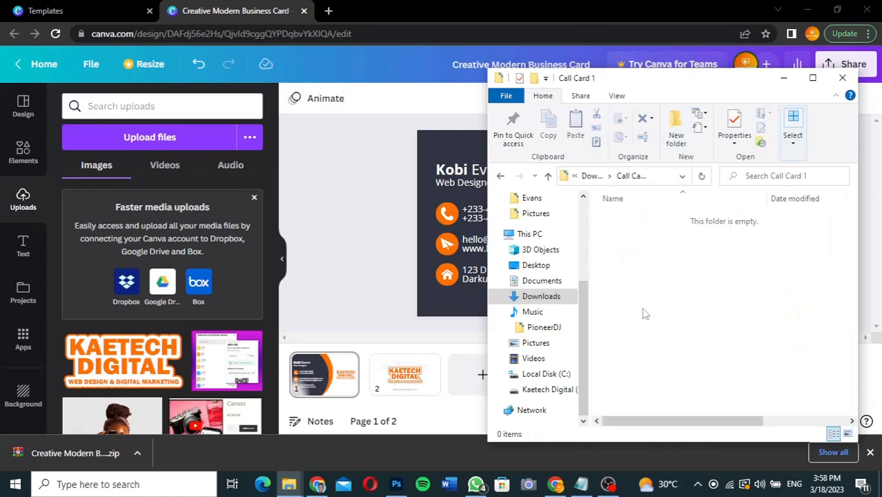
key(ctrl+v)
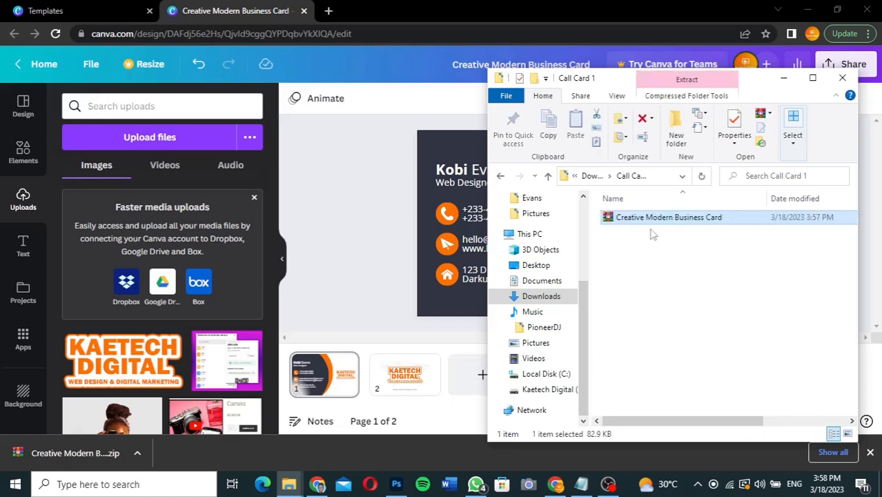
right_click(652, 217)
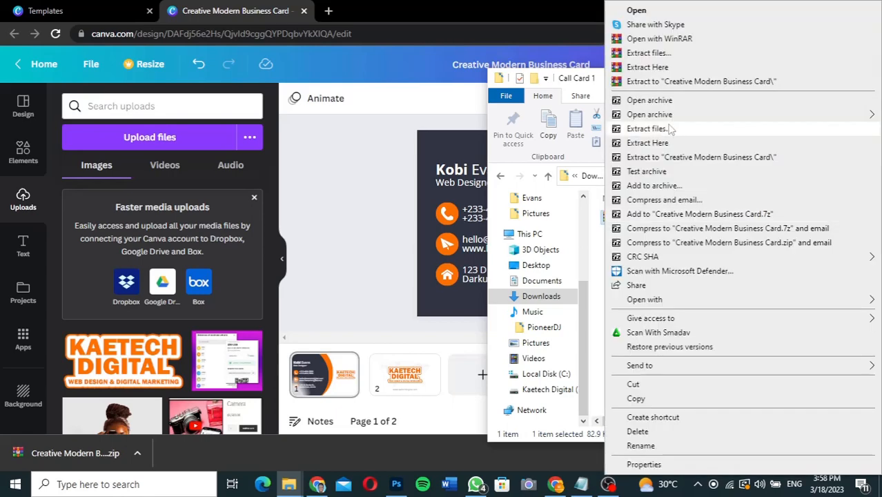
click(645, 70)
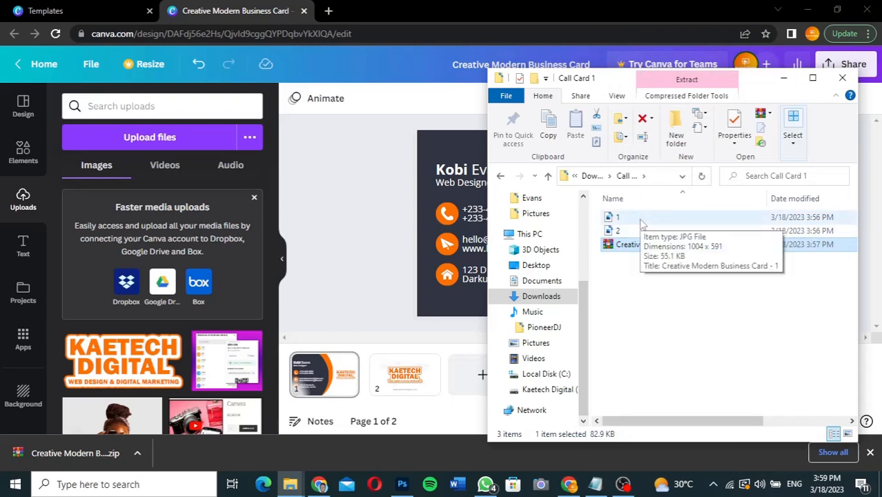
Step: View the extracted card images 1 and 2 as Large icons, then minimize Explorer
click(641, 221)
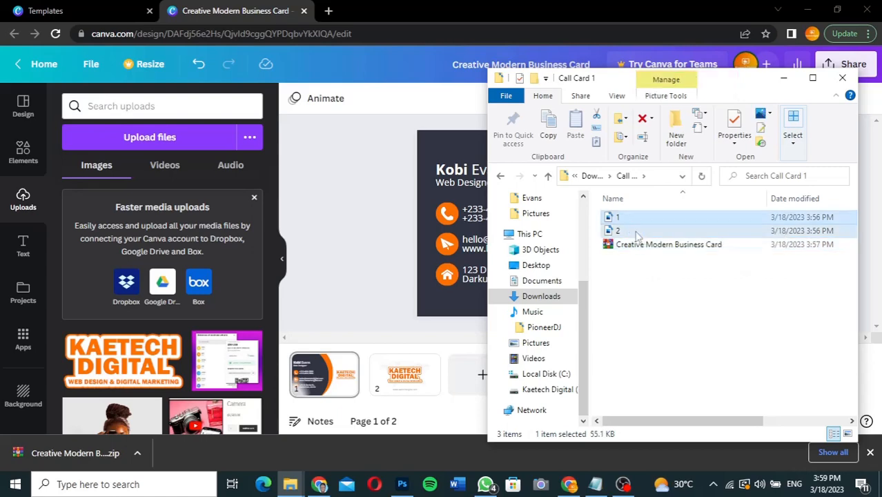
click(633, 232)
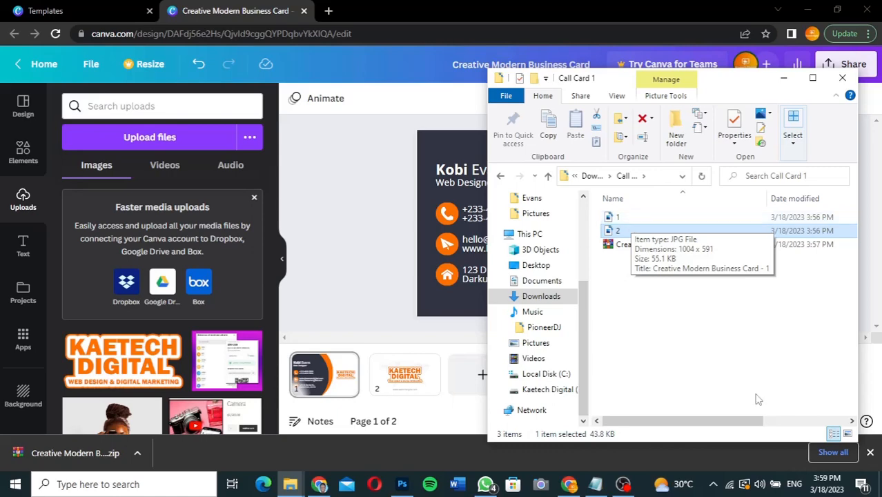
click(848, 434)
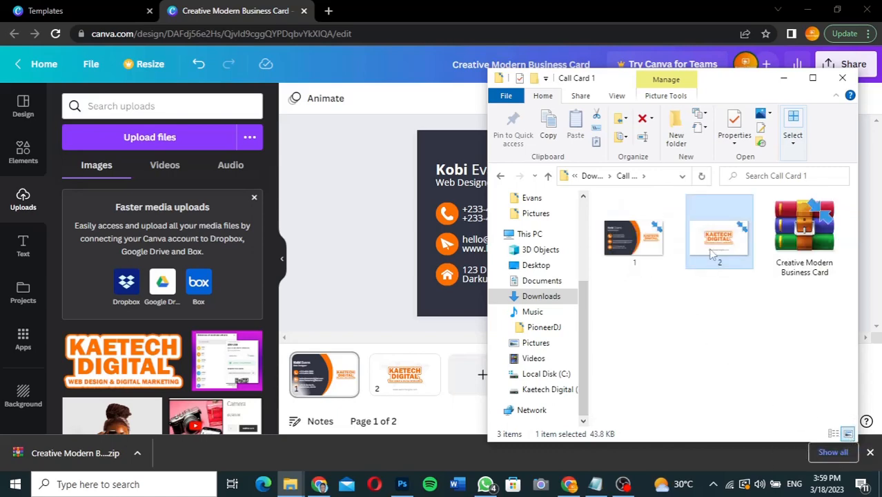
double_click(624, 247)
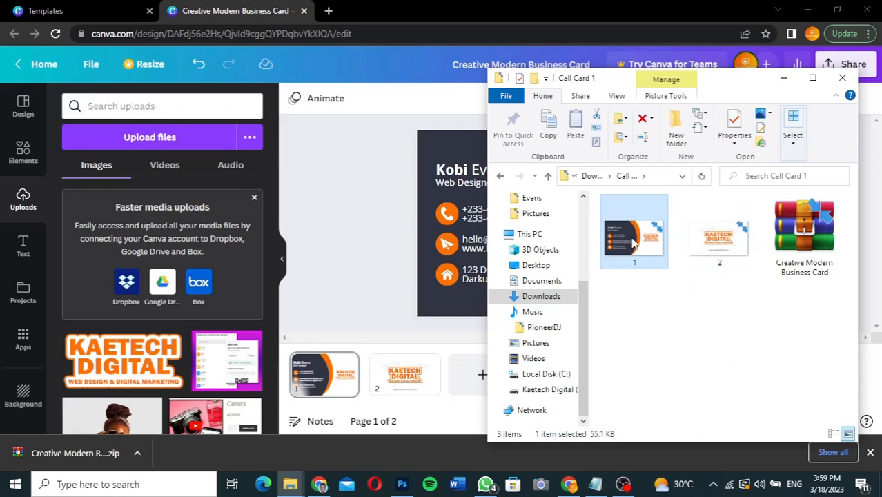
click(703, 244)
click(648, 240)
click(730, 242)
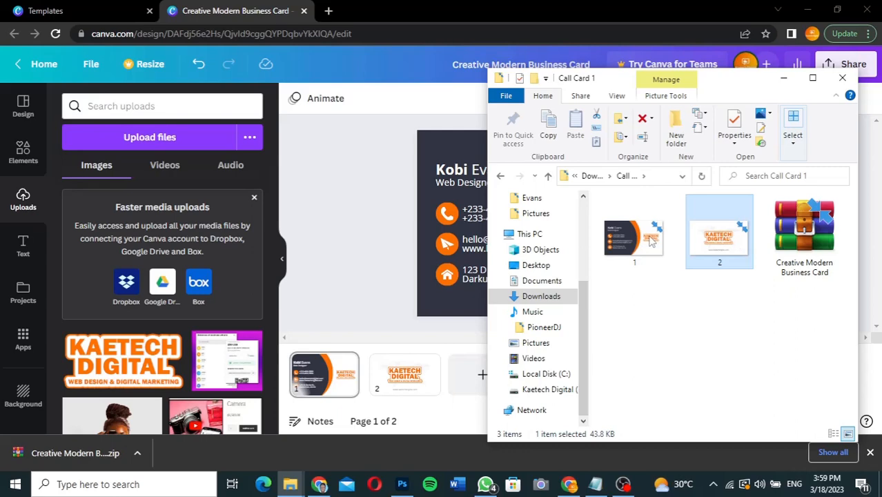
click(648, 239)
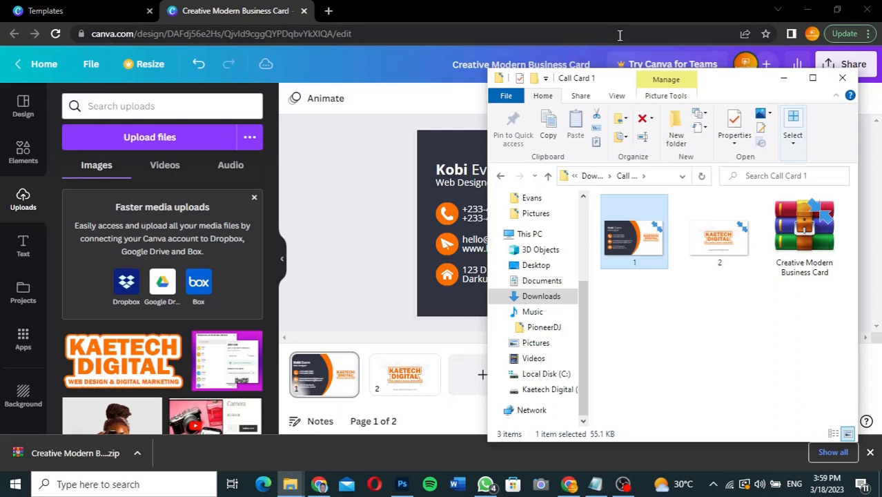
click(783, 78)
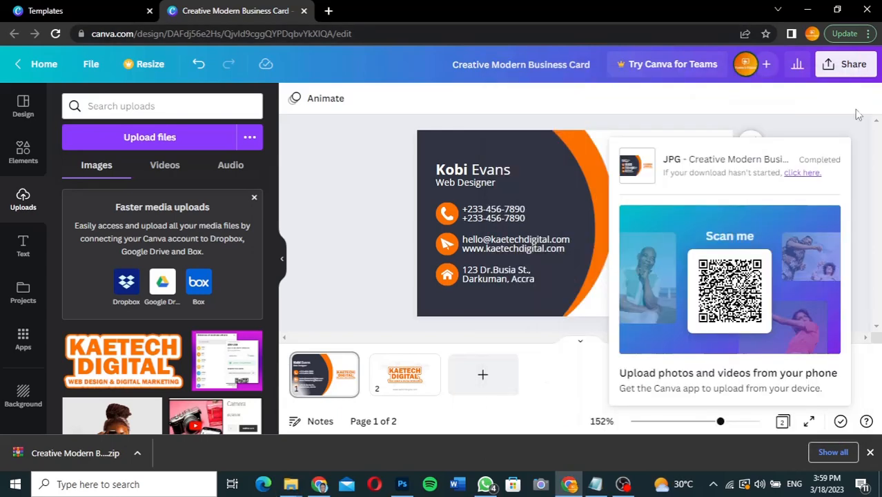
Step: Download all 2 card pages from Share > Download as a PDF Print file
click(852, 69)
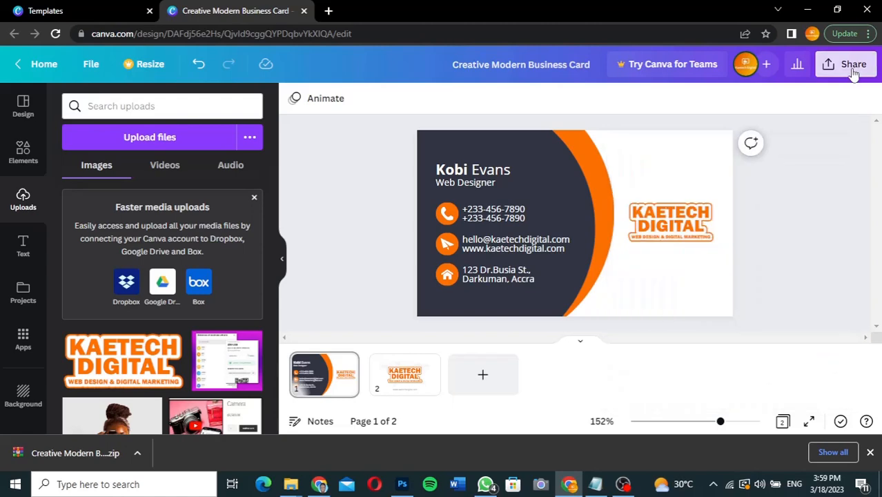
click(854, 73)
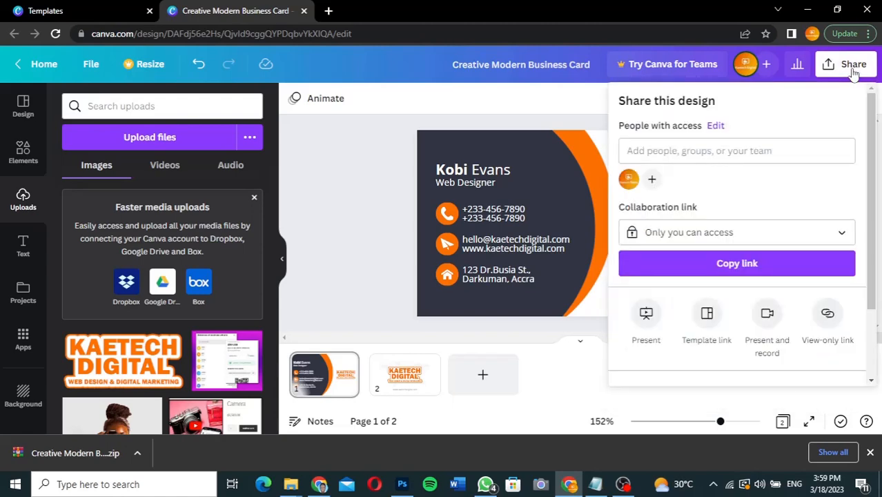
scroll(715, 319, down, 2)
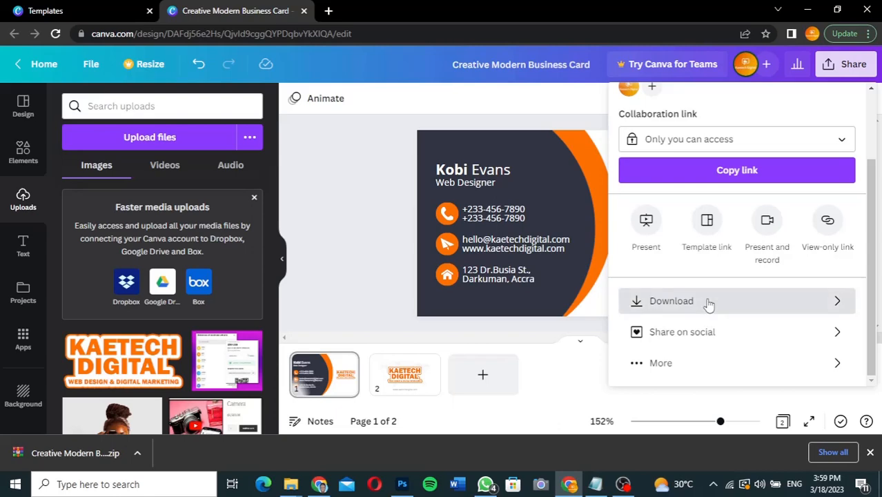
click(708, 304)
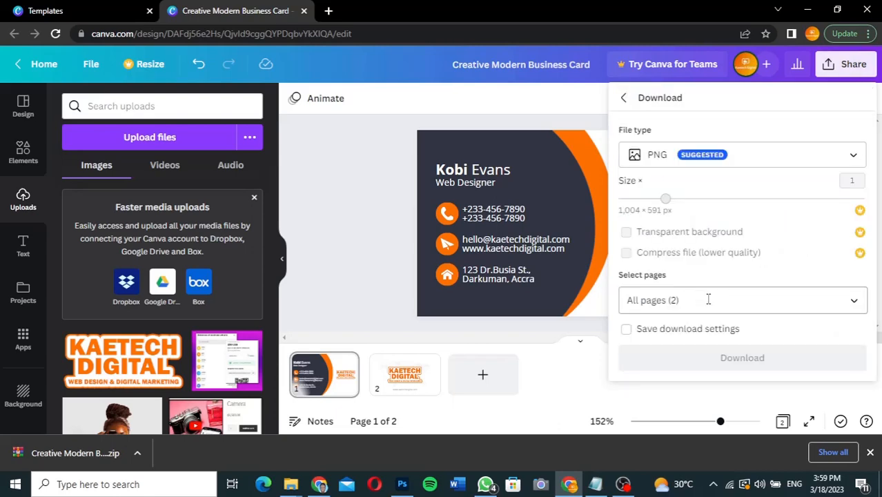
click(852, 156)
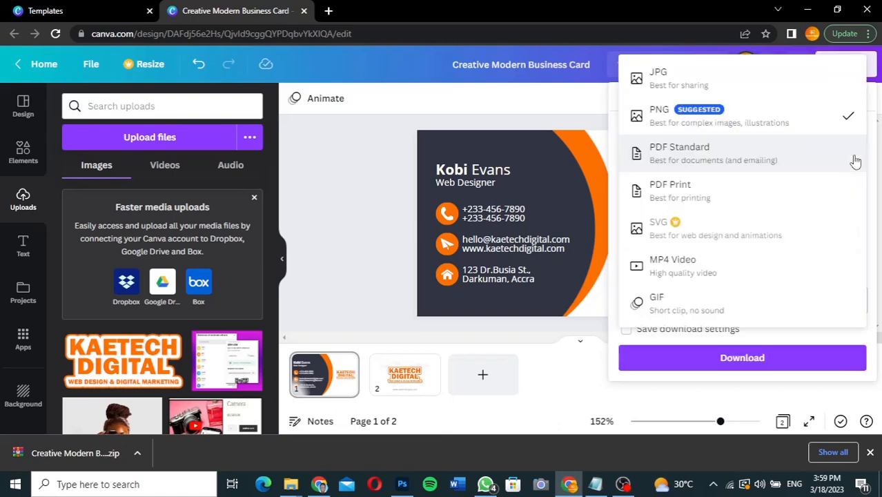
click(693, 199)
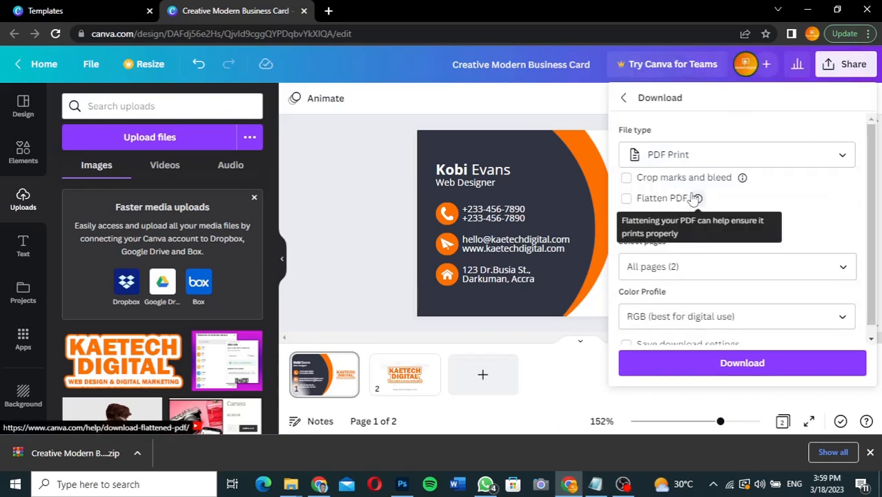
click(744, 367)
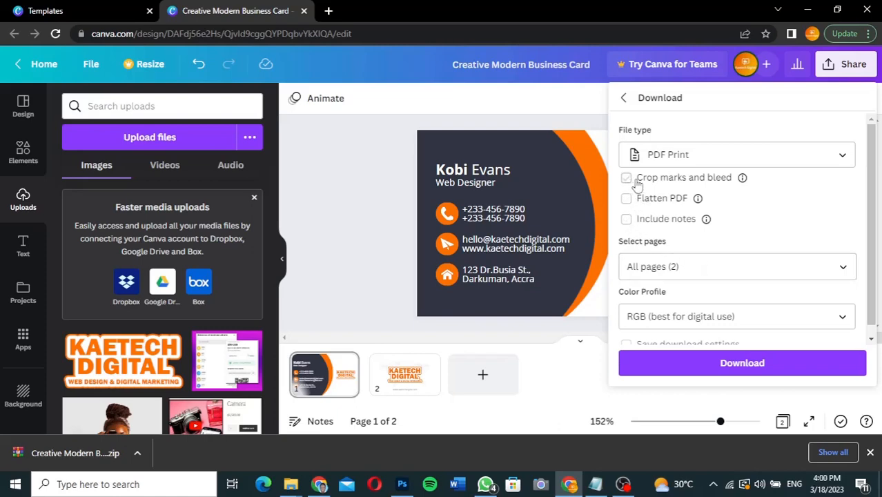
mouse_move(743, 179)
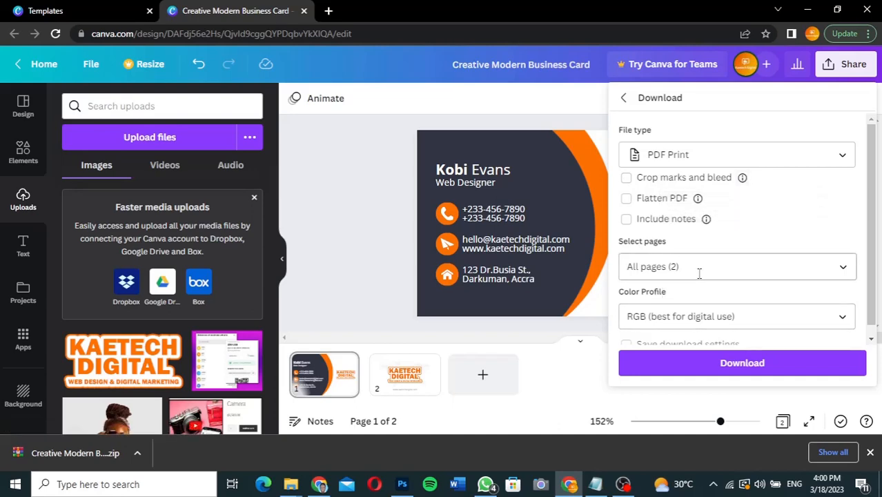
click(726, 371)
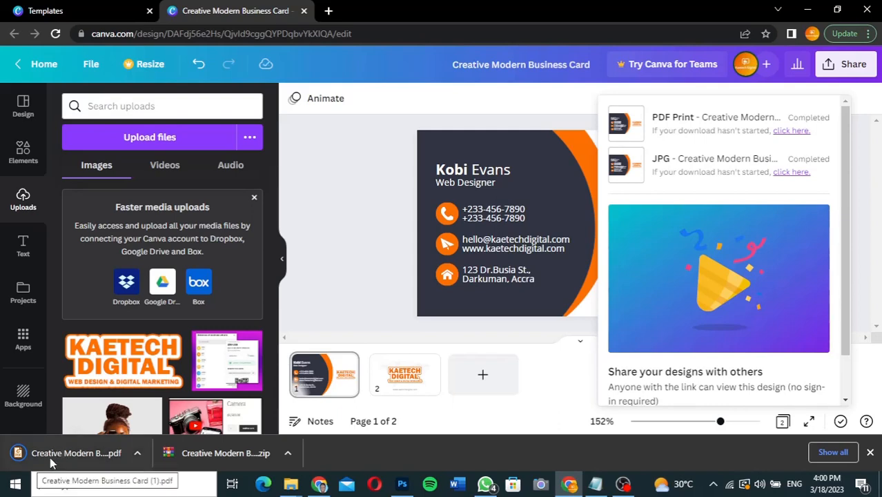
Step: Open the downloaded card PDF, zoom to 300% to check both pages, then close its tab
click(87, 456)
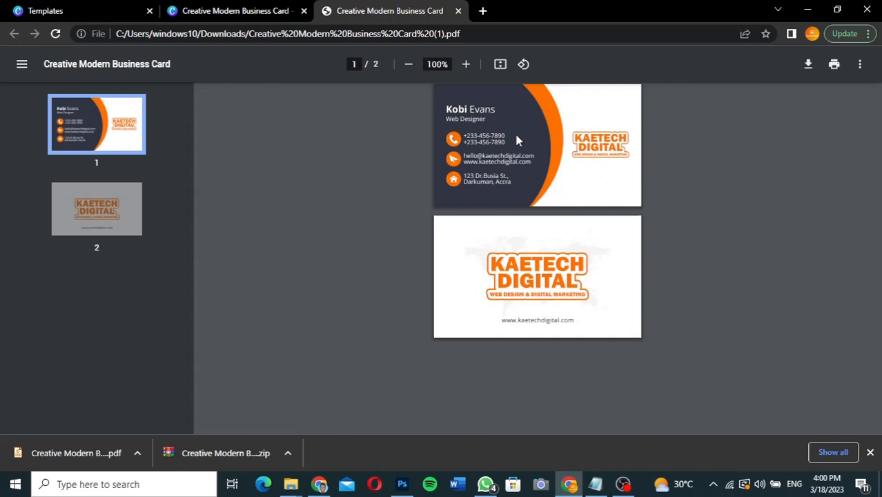
click(465, 65)
click(466, 64)
click(465, 64)
click(466, 65)
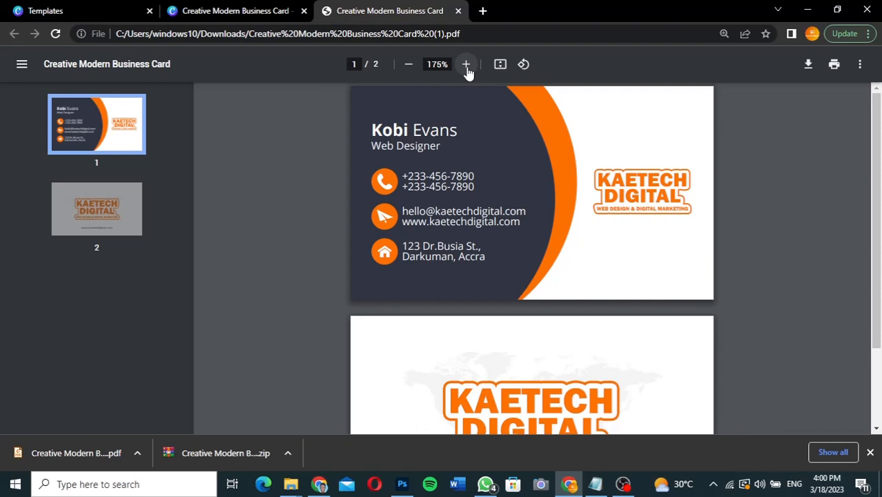
click(466, 64)
click(466, 64)
click(465, 64)
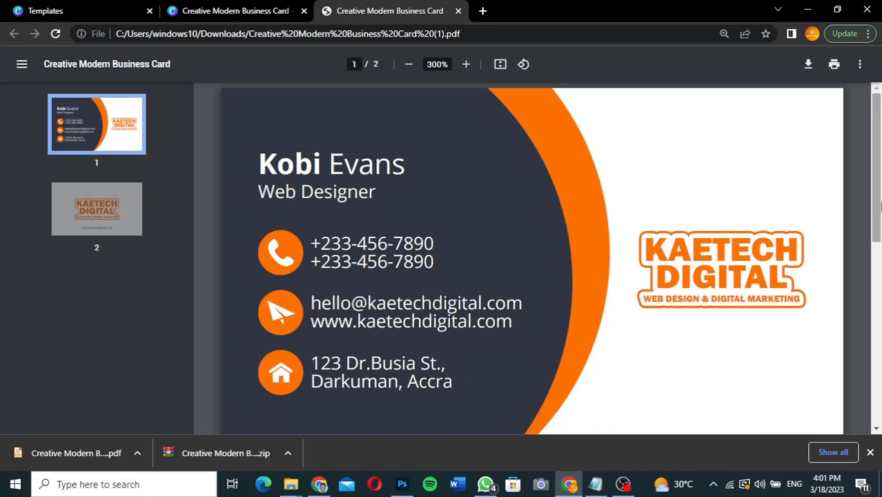
drag(878, 202, 873, 108)
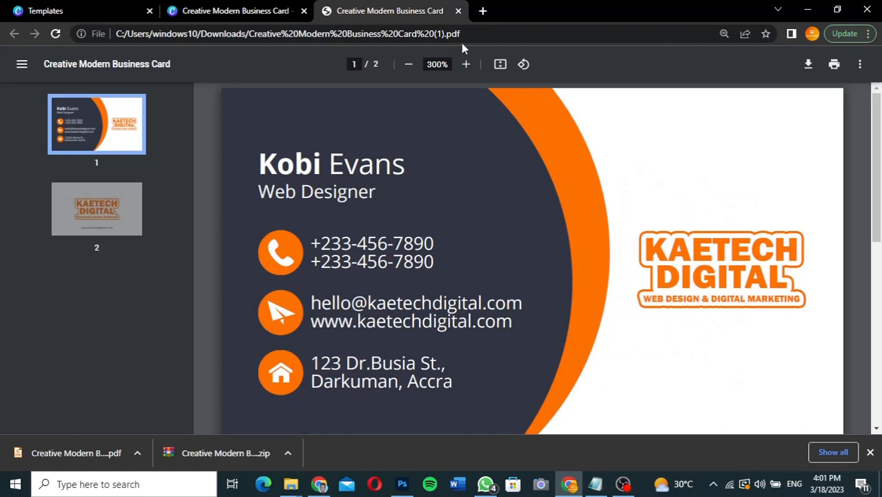
key(ctrl+w)
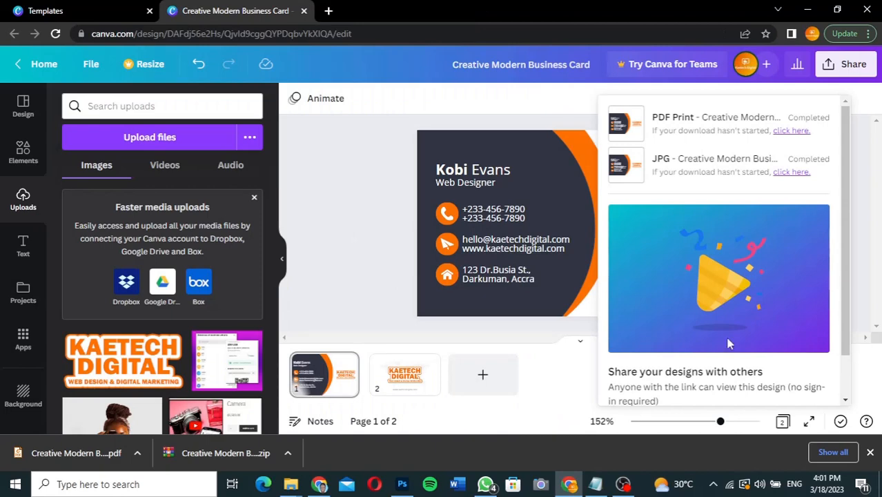
Step: Return to Explorer and navigate from Downloads into Call Card > Cards
click(871, 172)
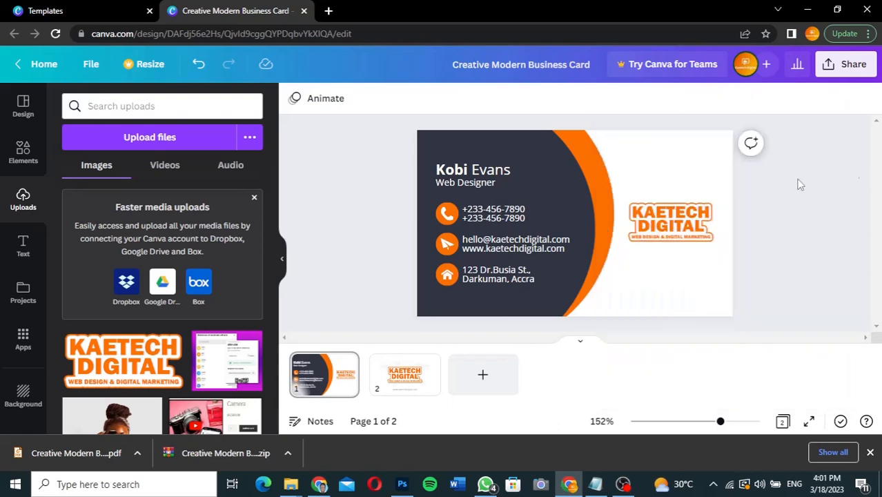
mouse_move(295, 488)
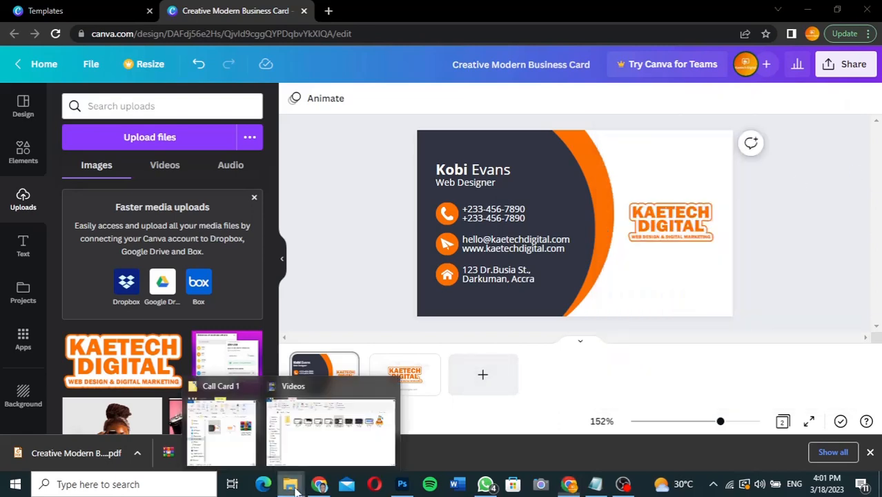
click(238, 429)
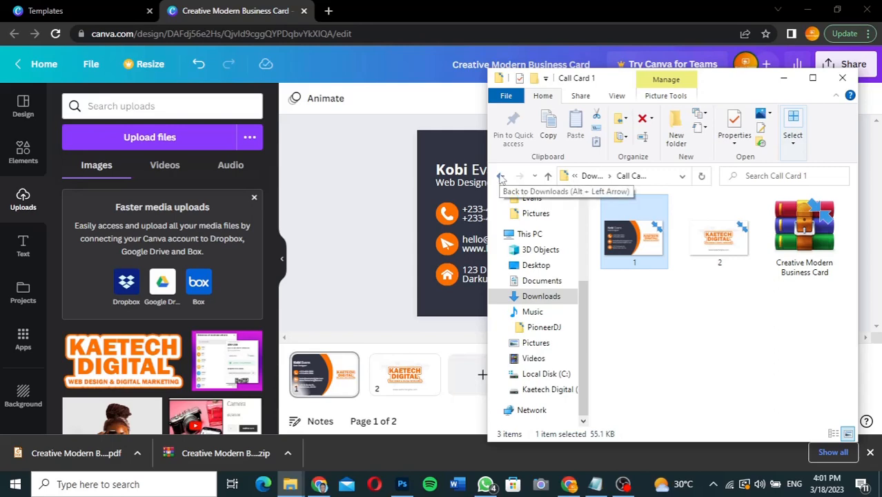
click(500, 177)
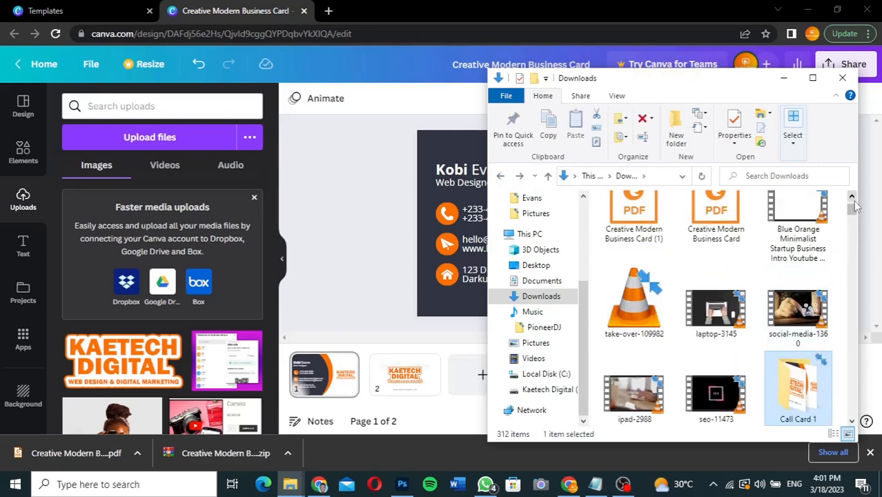
drag(855, 206, 853, 210)
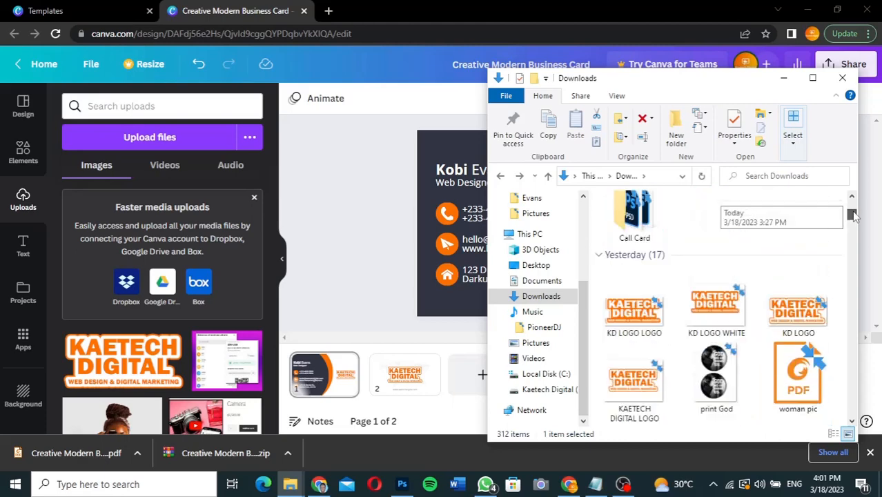
click(629, 247)
double_click(629, 247)
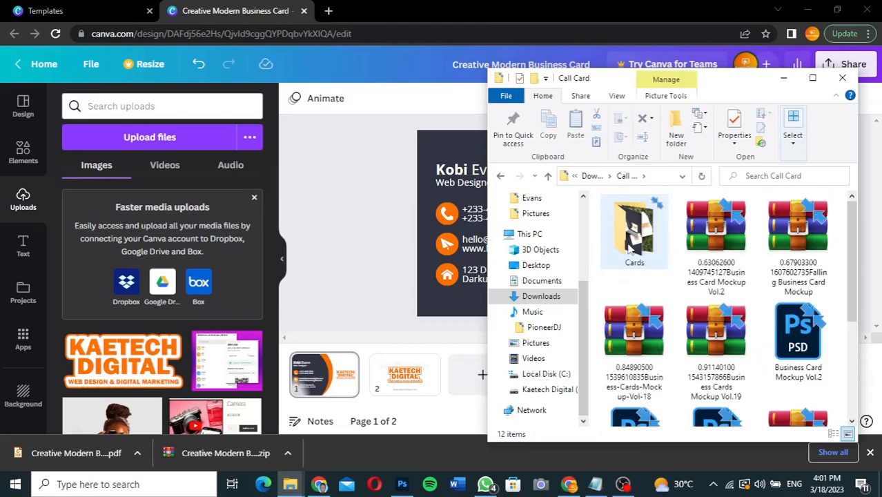
click(648, 241)
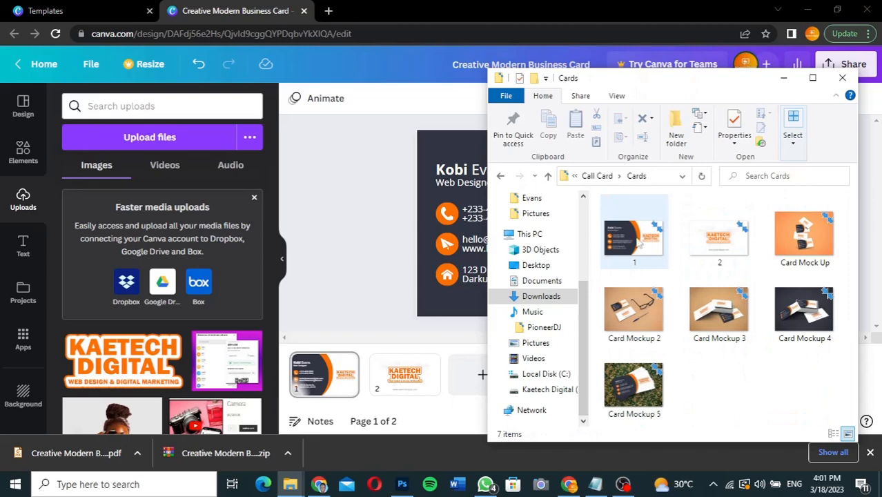
click(638, 319)
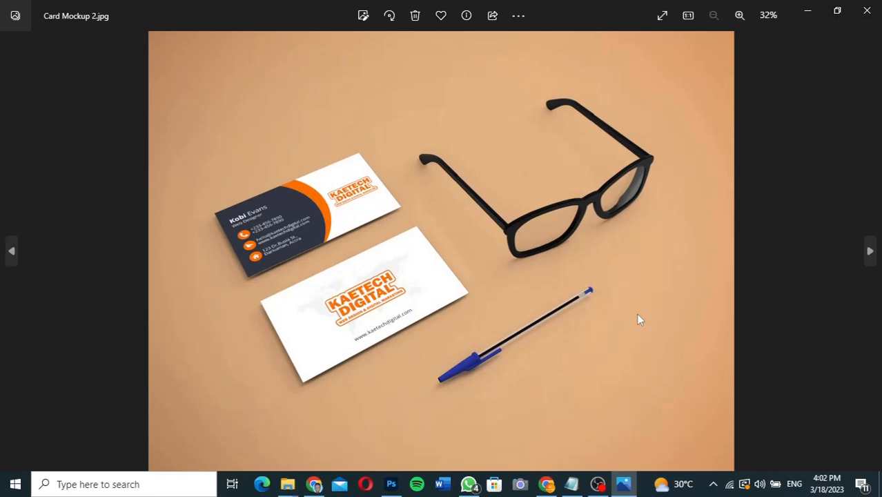
key(Right)
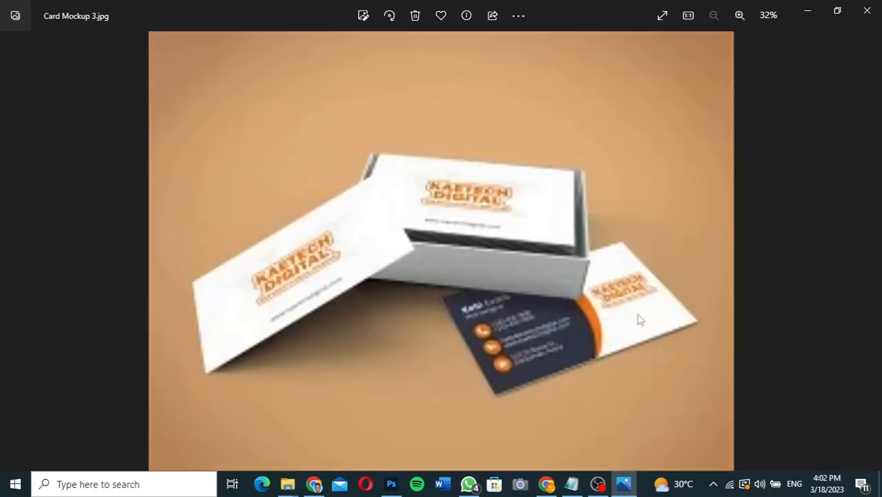
key(Right)
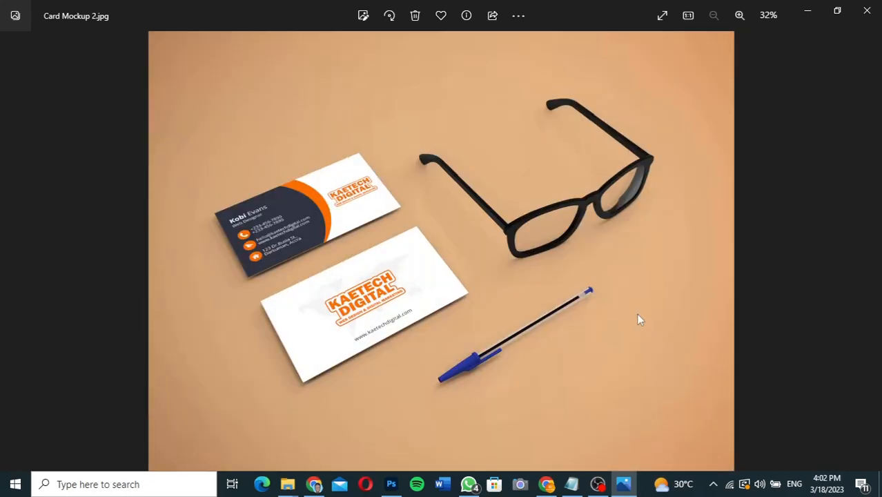
key(Right)
key(Left)
key(Left)
key(Right)
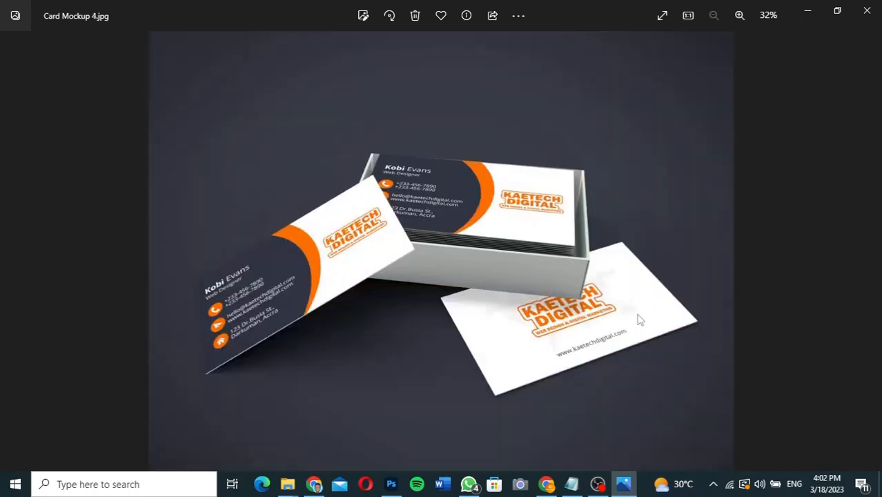
key(Right)
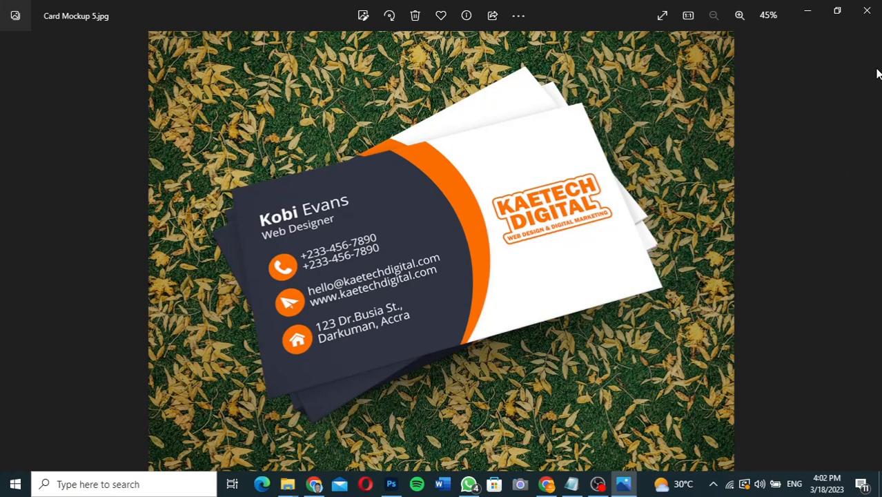
click(867, 14)
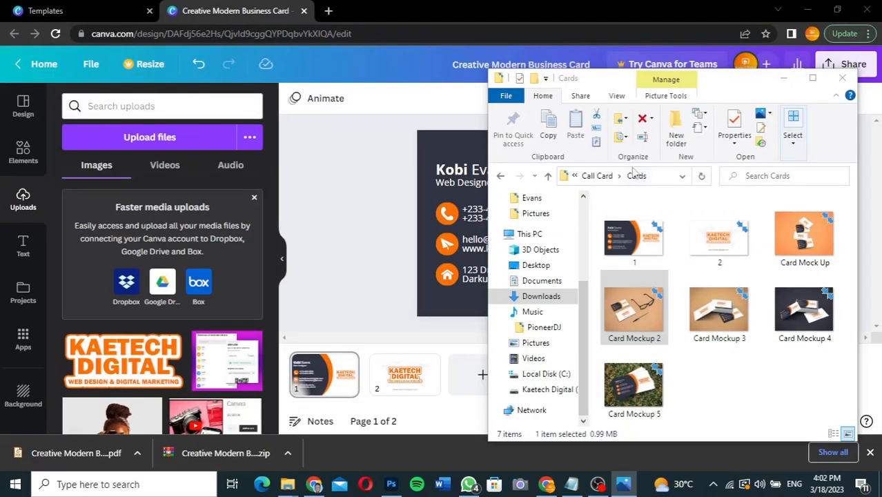
Step: Bring Chrome with Graphberry's Free PSD Mockups page in front of Explorer
click(396, 74)
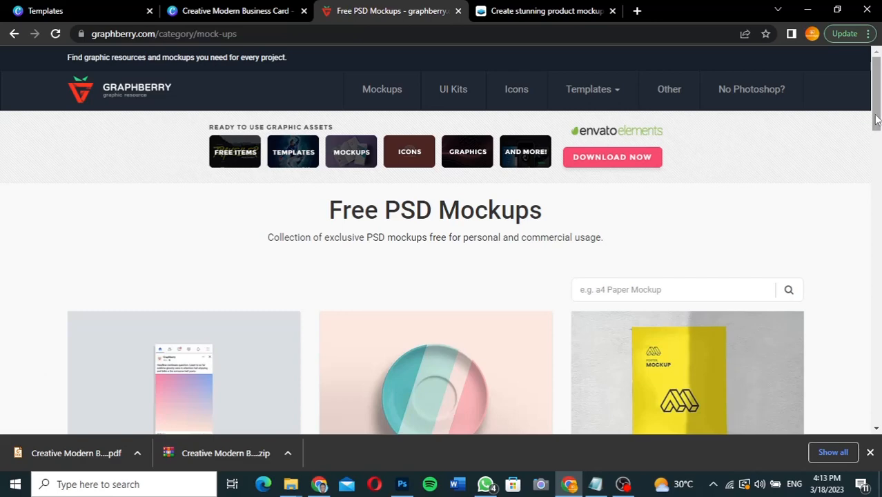
Step: Search Graphberry's mockups for 'business card'
drag(875, 119, 877, 83)
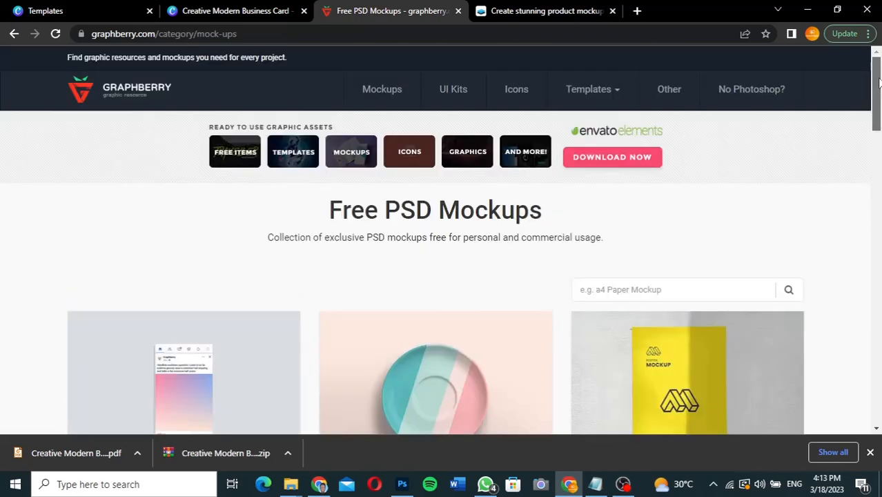
scroll(665, 204, down, 1)
click(665, 200)
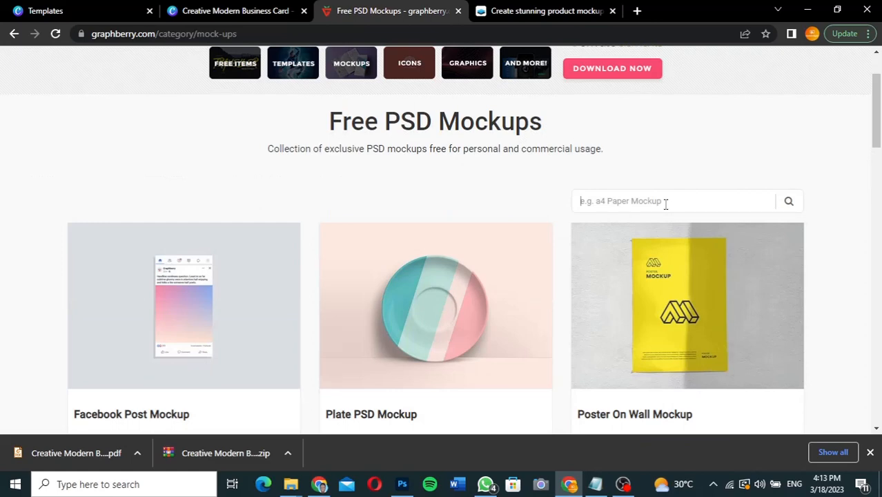
text(business card)
key(Return)
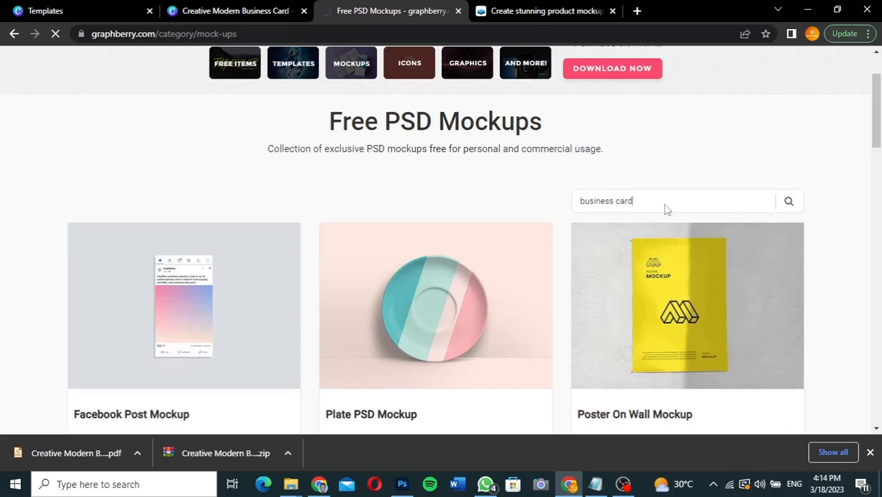
Step: Open the Elegant Business Card Mockup result and start its download
drag(877, 103, 878, 162)
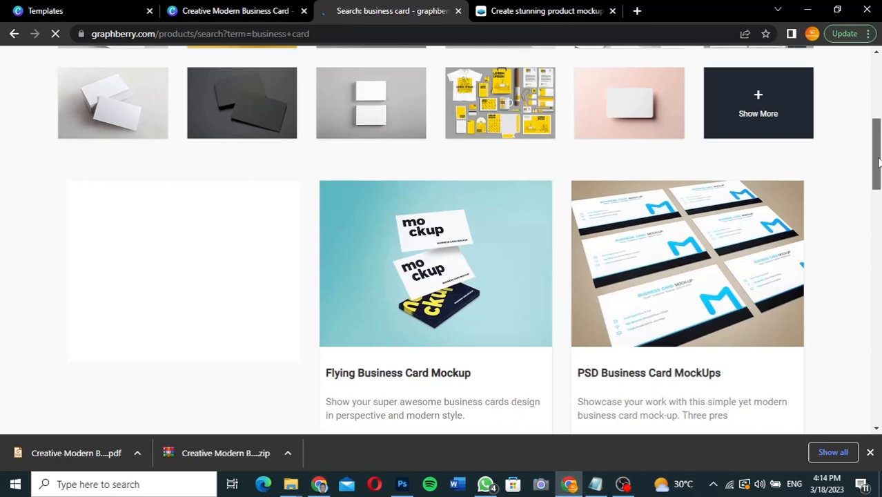
scroll(449, 180, down, 5)
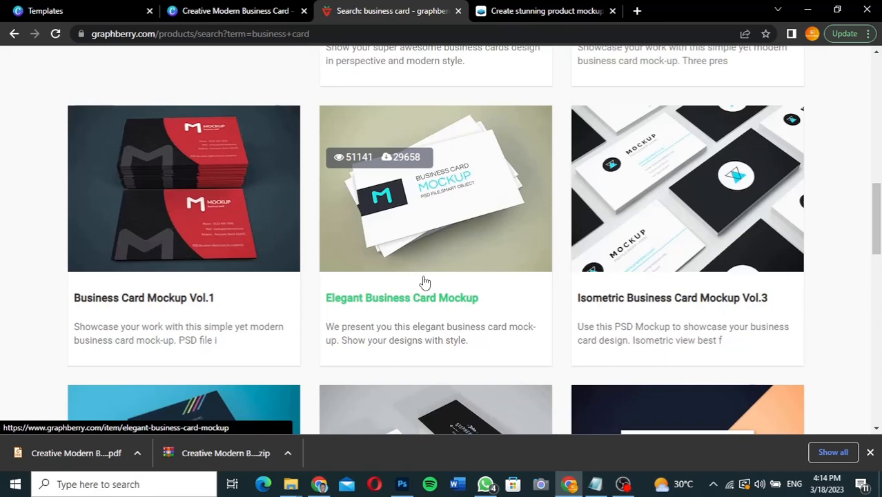
click(463, 215)
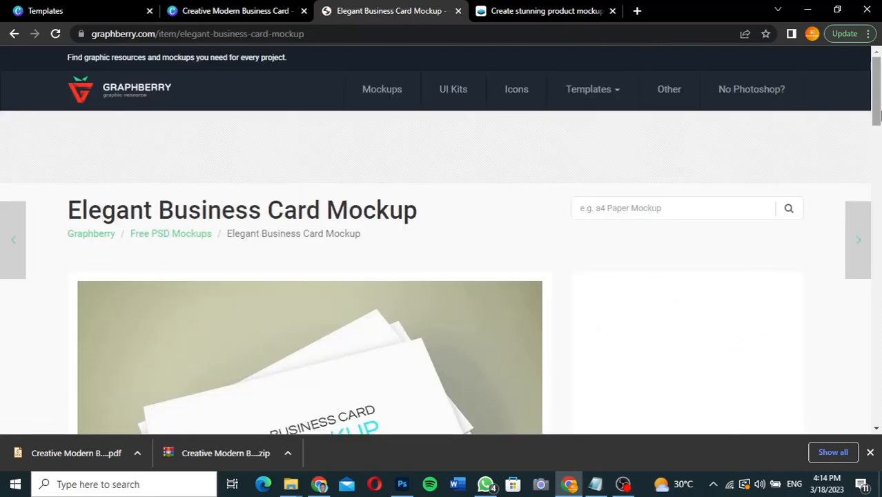
scroll(697, 276, down, 3)
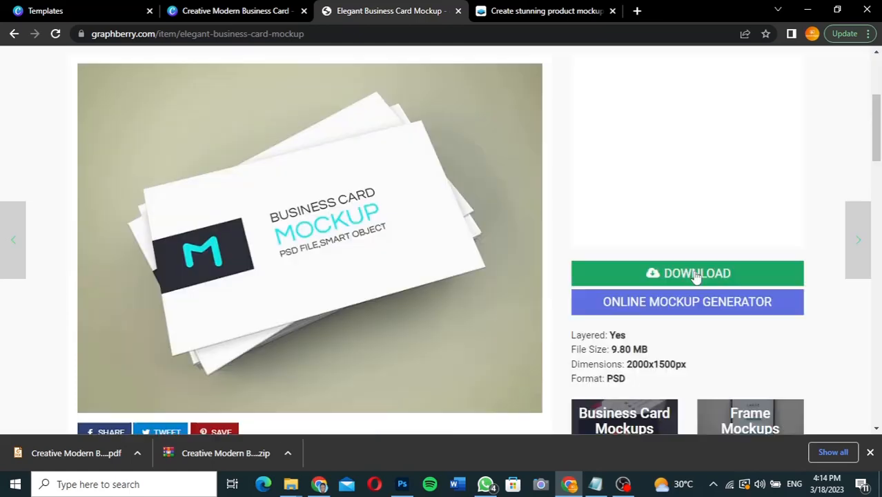
click(697, 274)
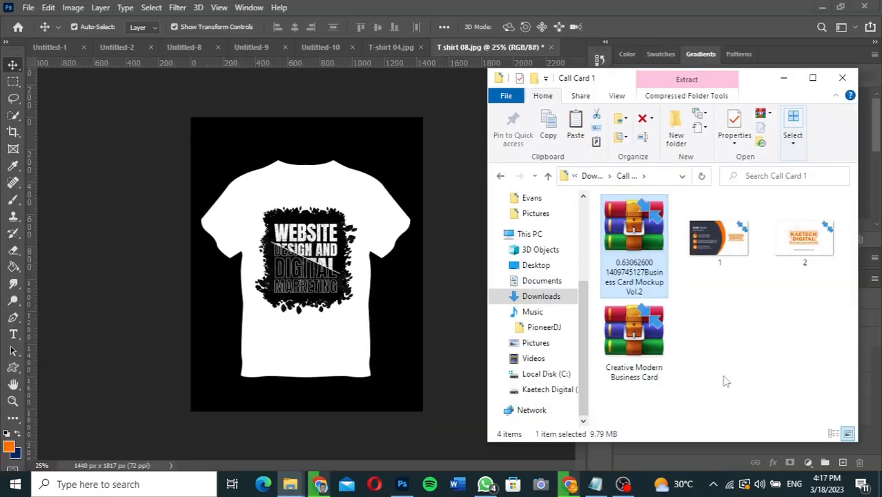
Step: Extract the downloaded Business Card Mockup Vol.2 archive into Call Card 1
click(724, 381)
click(632, 234)
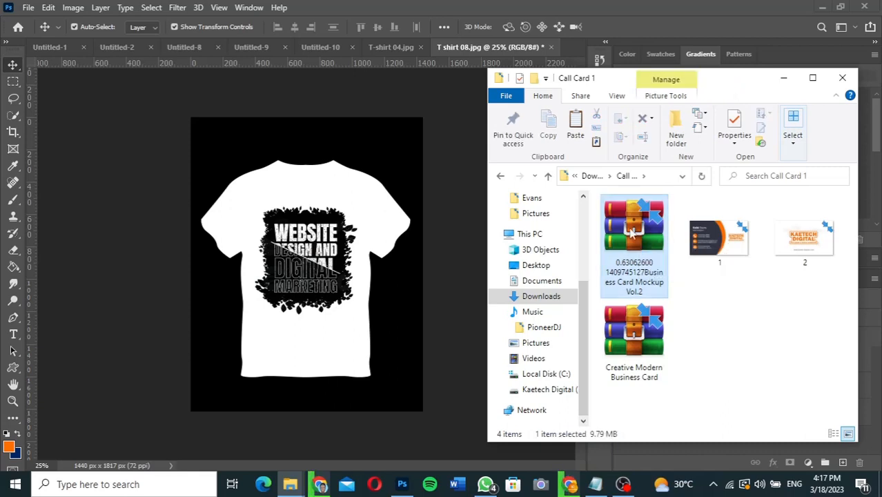
right_click(632, 233)
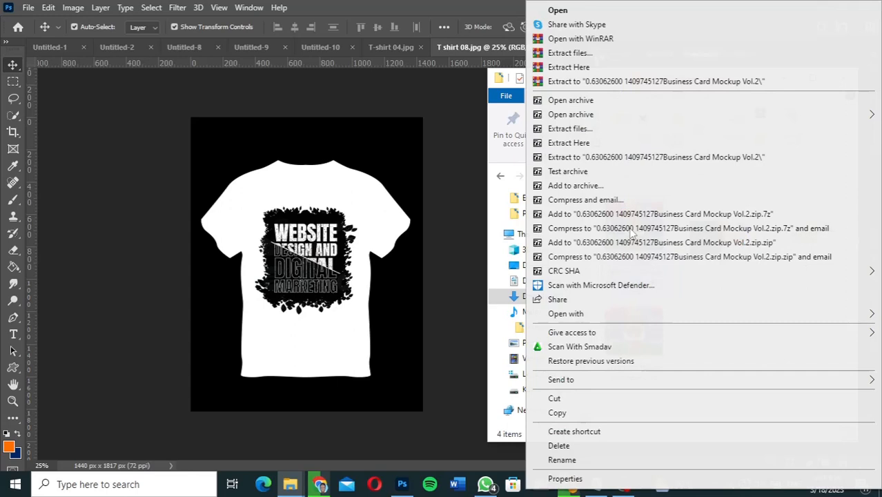
click(786, 143)
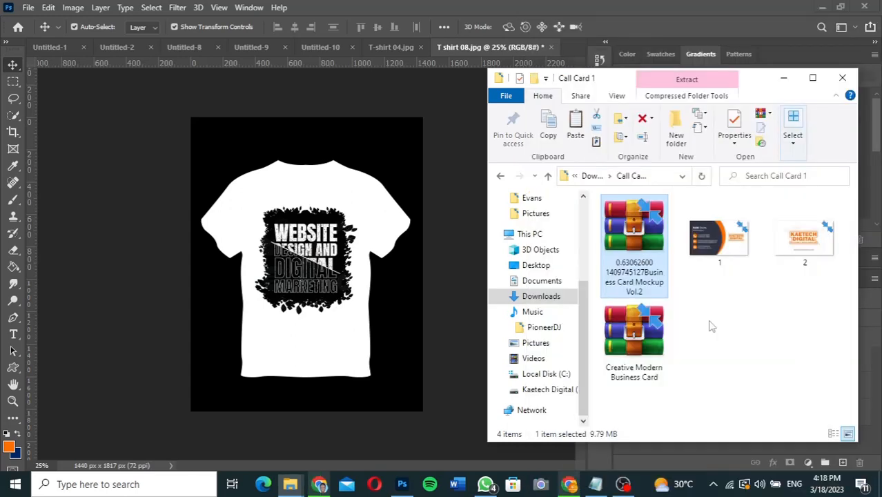
Step: Open Business Card Mockup Vol.2.psd in Photoshop
click(807, 339)
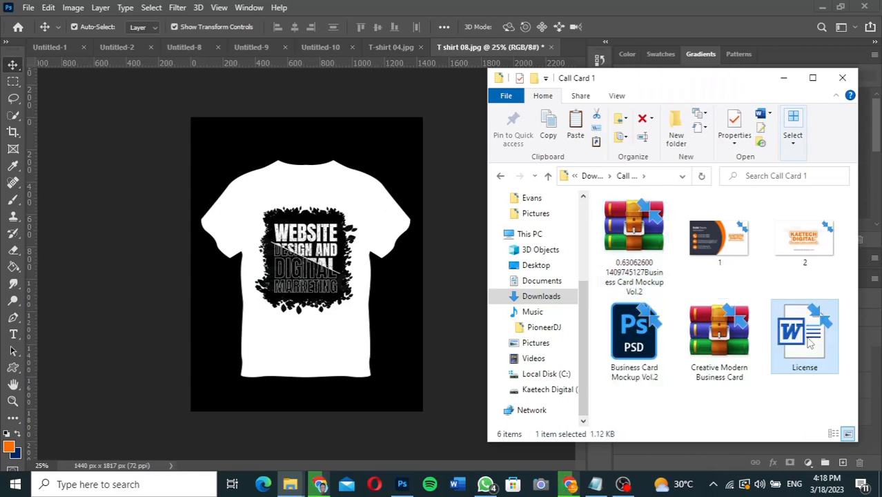
click(640, 342)
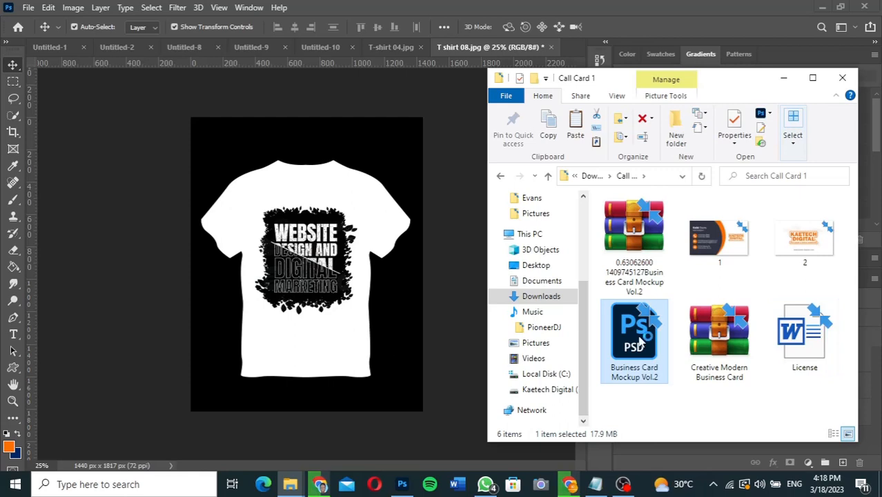
double_click(640, 342)
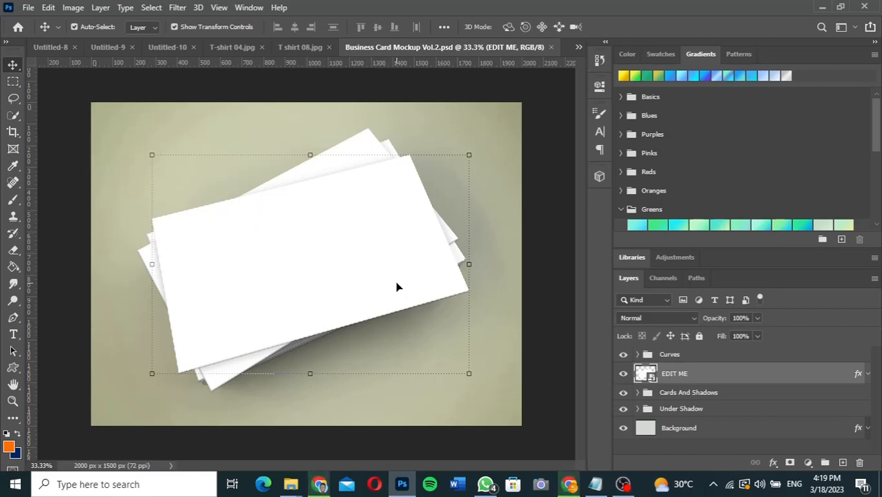
Step: Open the EDIT ME smart object as Rectangle 1.psb and select card image 1 in Call Card 1
double_click(651, 382)
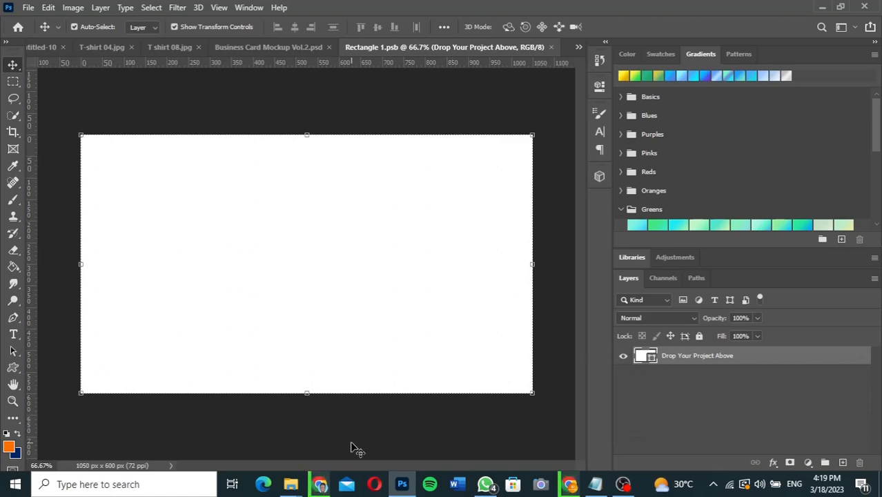
mouse_move(295, 487)
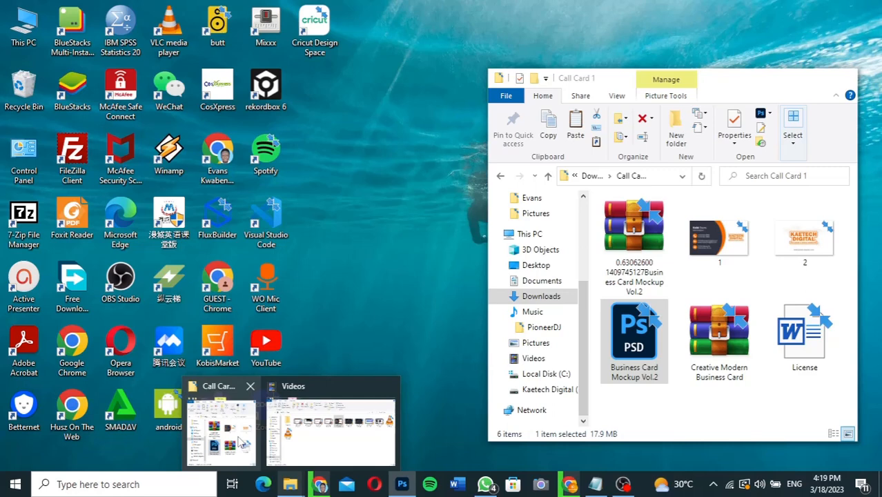
click(241, 442)
click(717, 238)
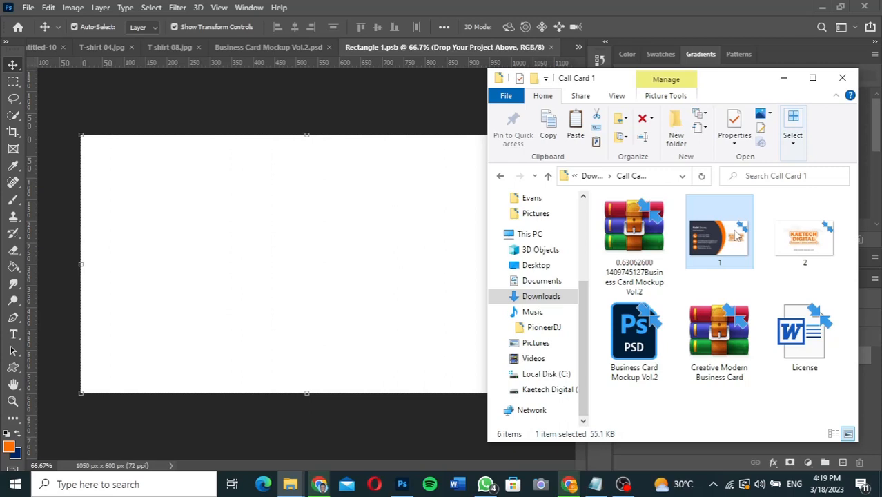
Step: Drop card image 1 onto the Rectangle 1.psb canvas, stretch it to fill, and close the document
drag(264, 221, 231, 236)
drag(233, 243, 231, 240)
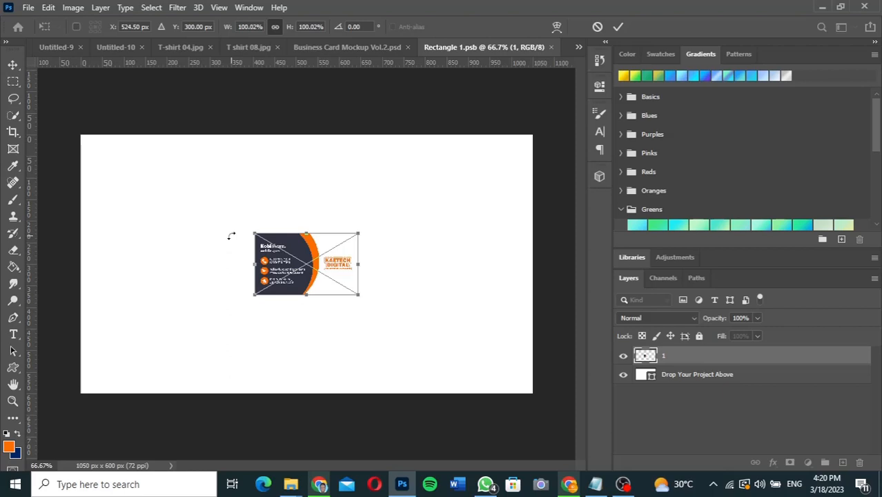
drag(254, 234, 161, 149)
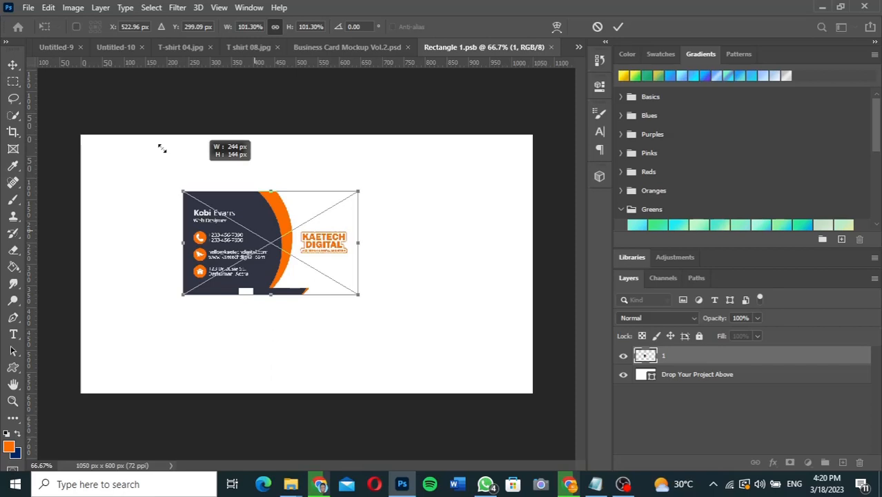
drag(161, 148, 85, 133)
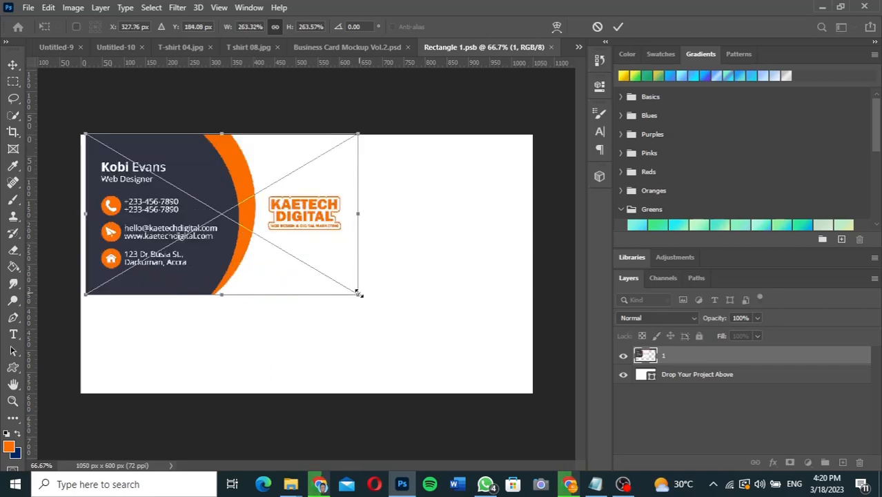
drag(357, 293, 530, 370)
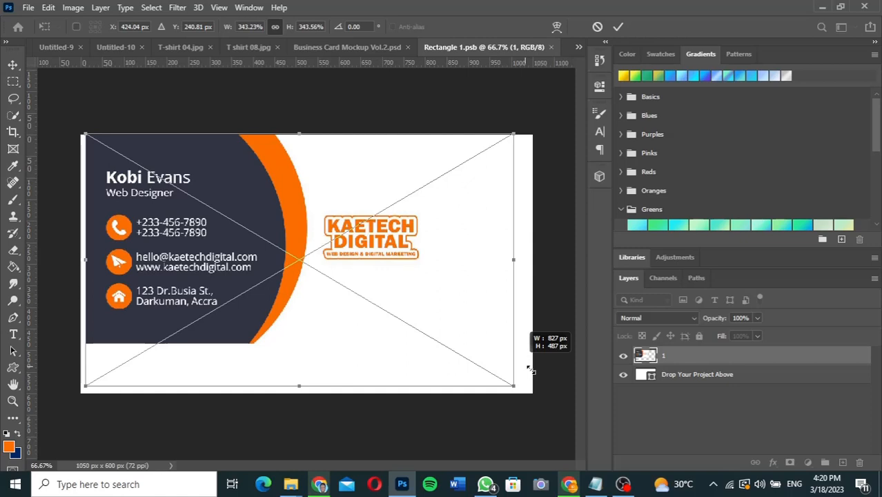
drag(530, 370, 533, 399)
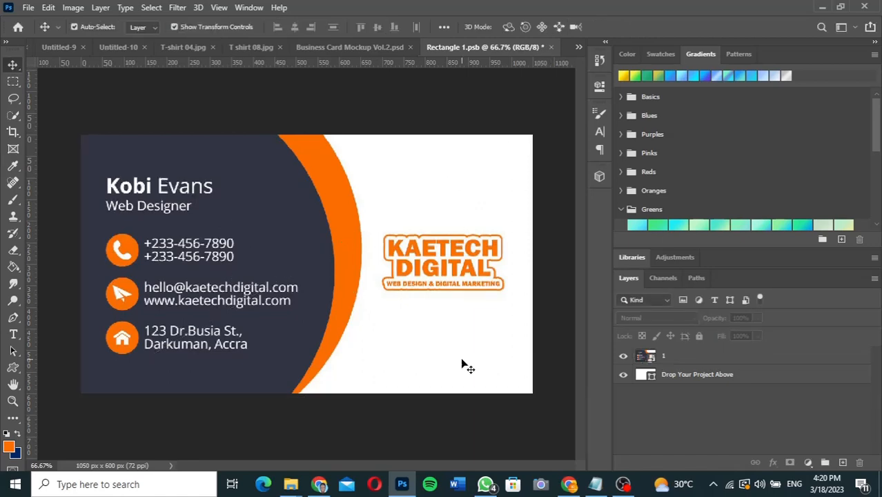
click(552, 49)
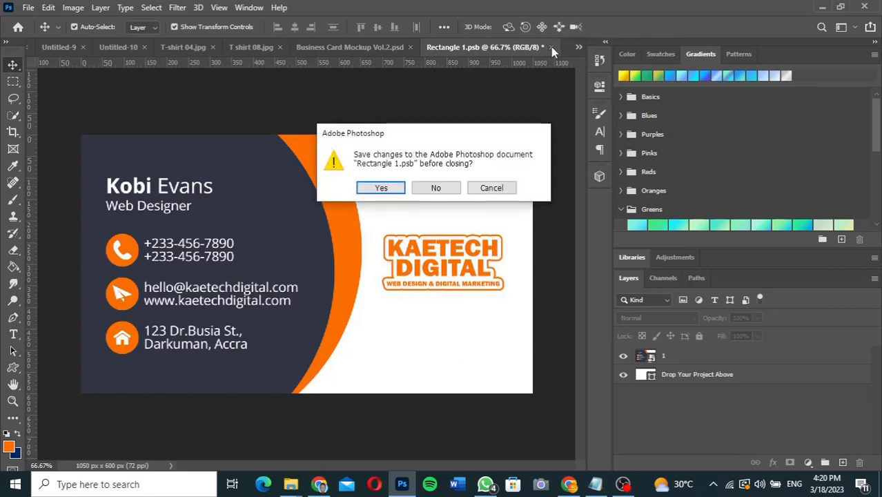
Step: Save the Rectangle 1.psb smart object changes and deselect the card in the mockup
click(380, 191)
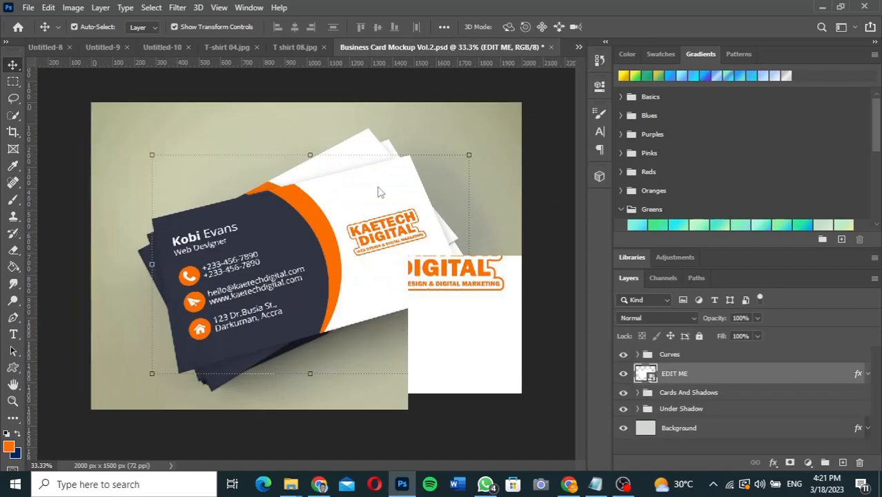
click(555, 266)
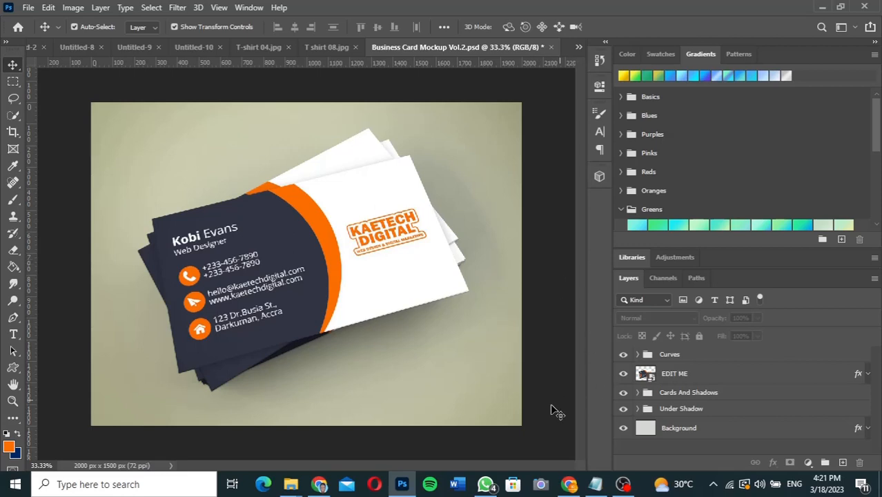
Step: Give the Background layer a Color Overlay in gold #d9c359
click(644, 428)
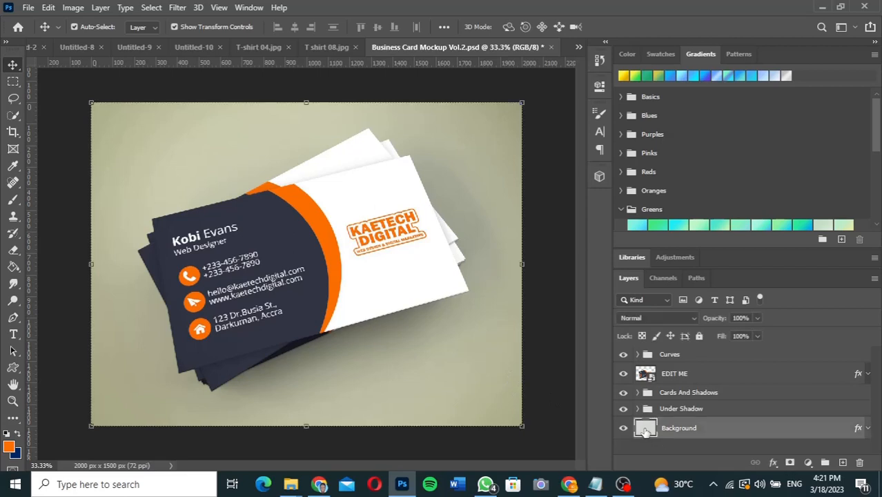
key(h)
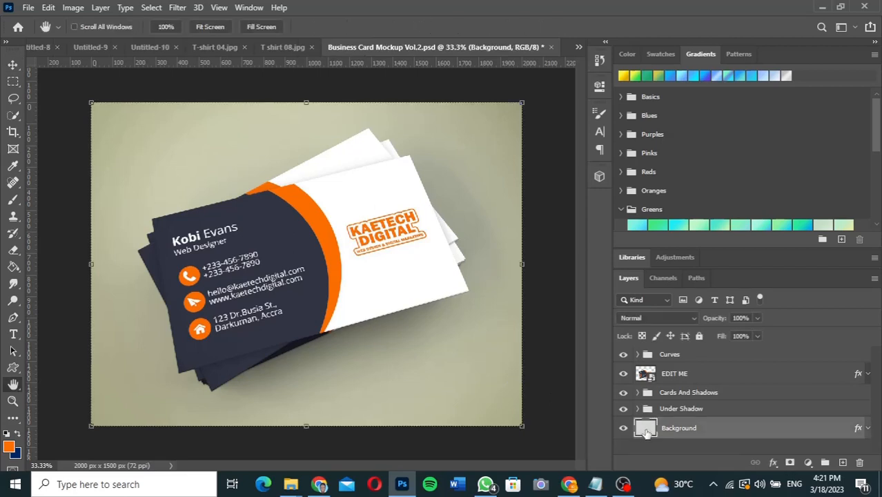
double_click(646, 431)
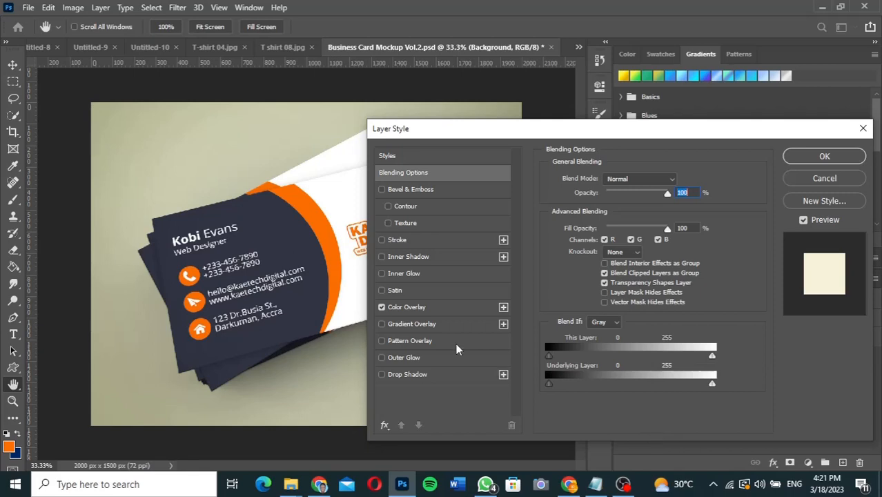
click(437, 309)
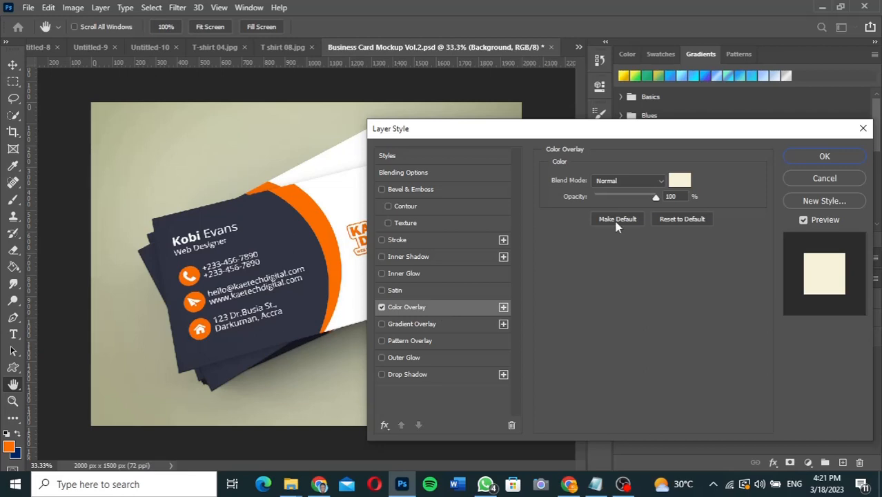
click(679, 180)
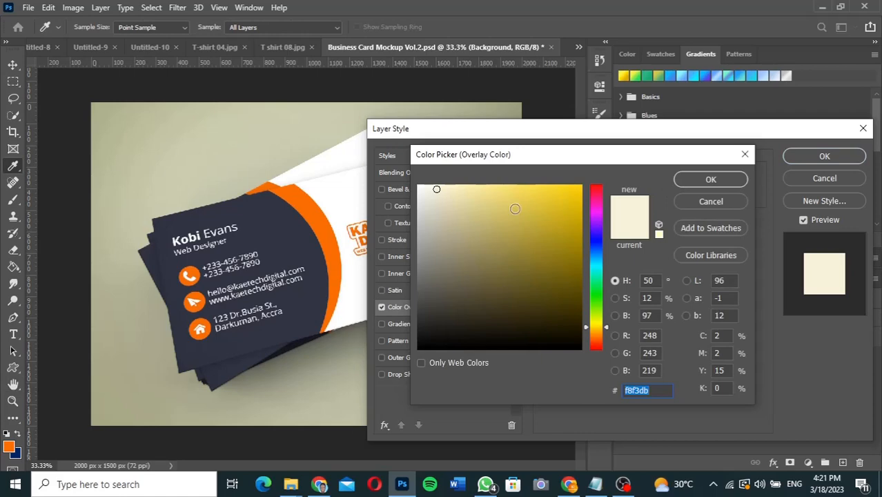
click(514, 209)
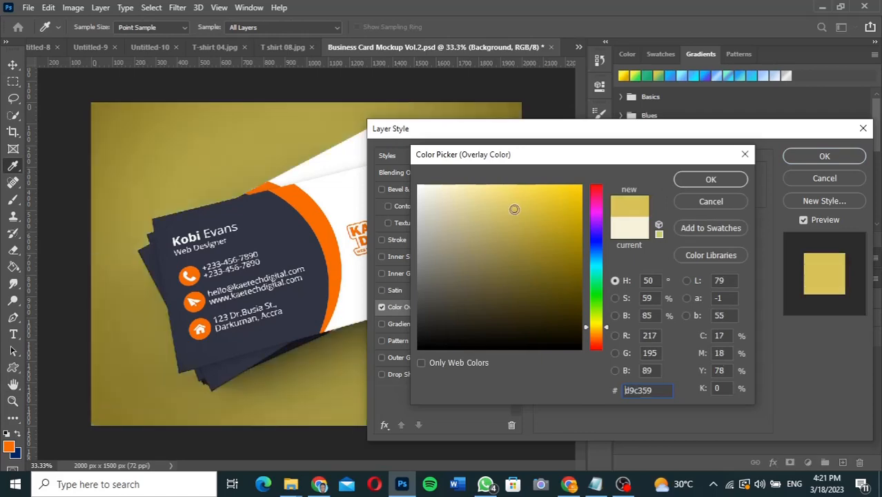
click(700, 183)
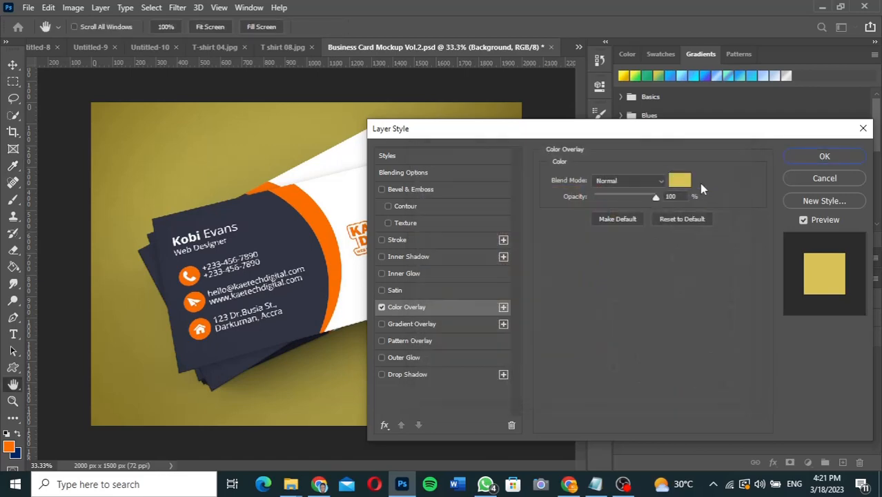
click(823, 158)
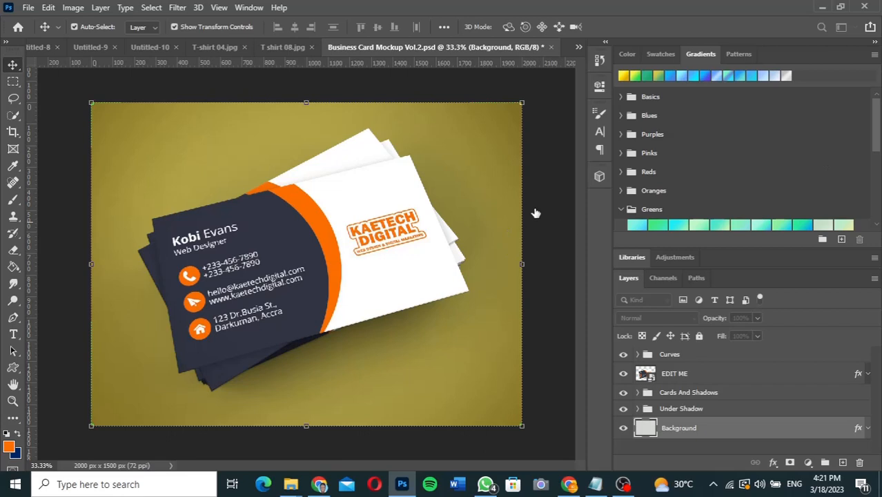
click(28, 8)
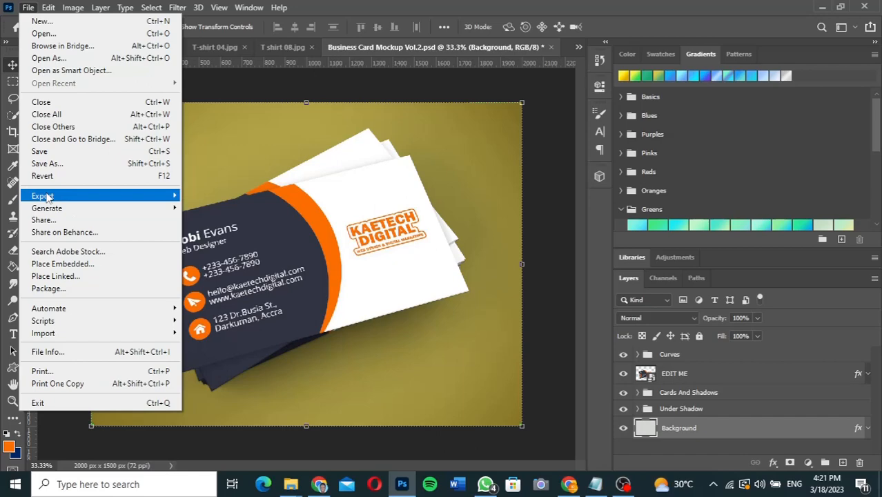
Step: Save a JPEG copy named 'call card 1' at Maximum quality 12
click(54, 165)
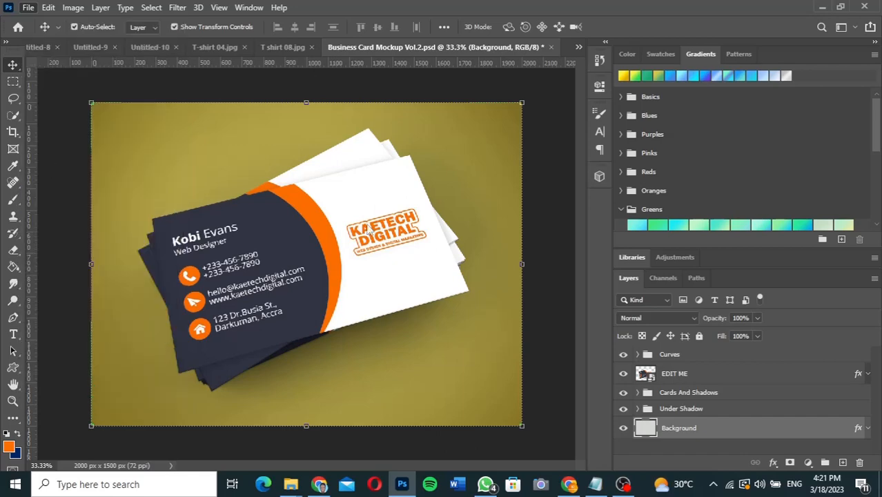
key(ctrl+shift+s)
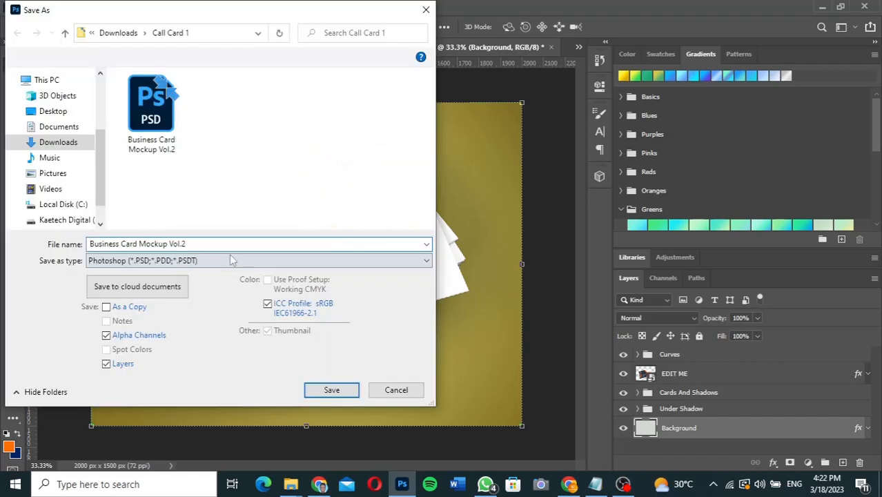
click(231, 260)
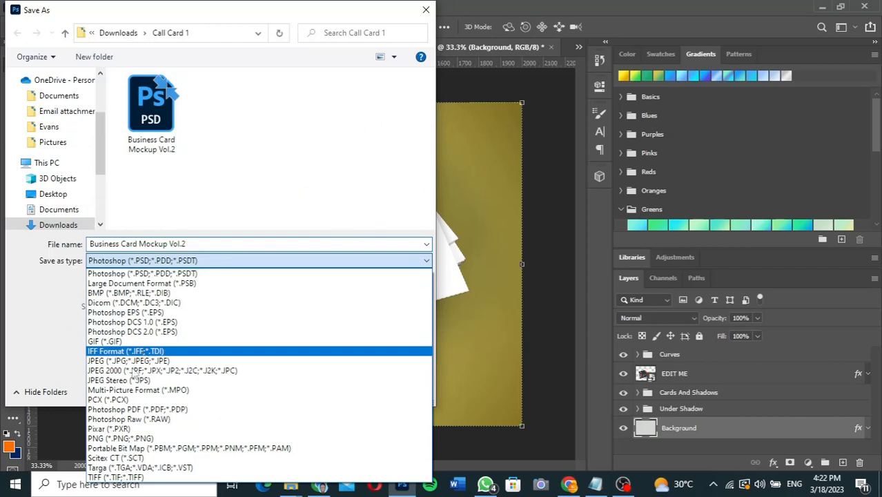
click(129, 360)
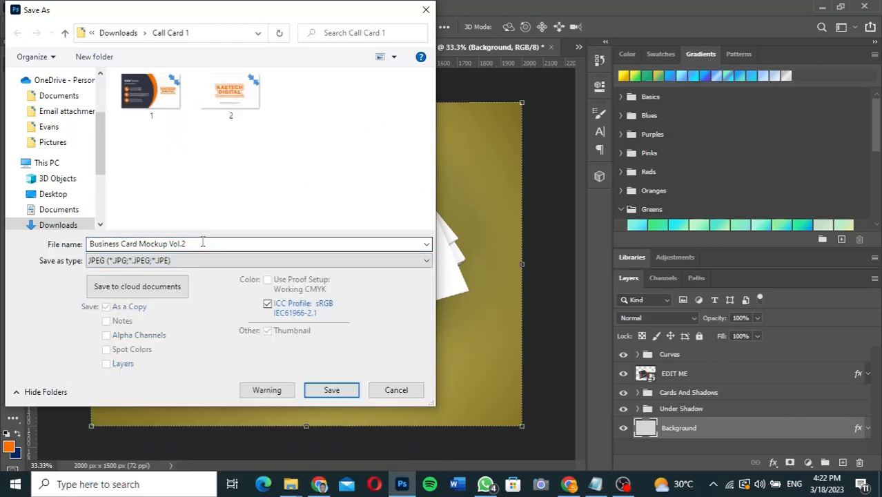
click(202, 242)
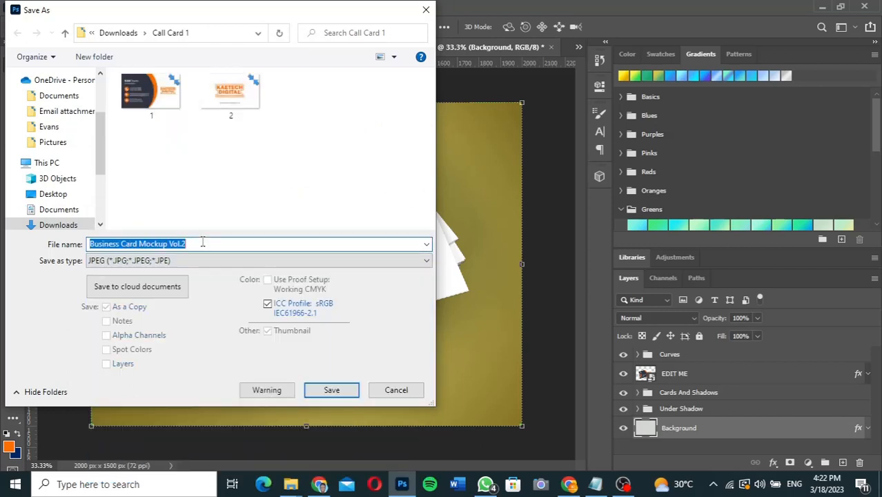
text(call)
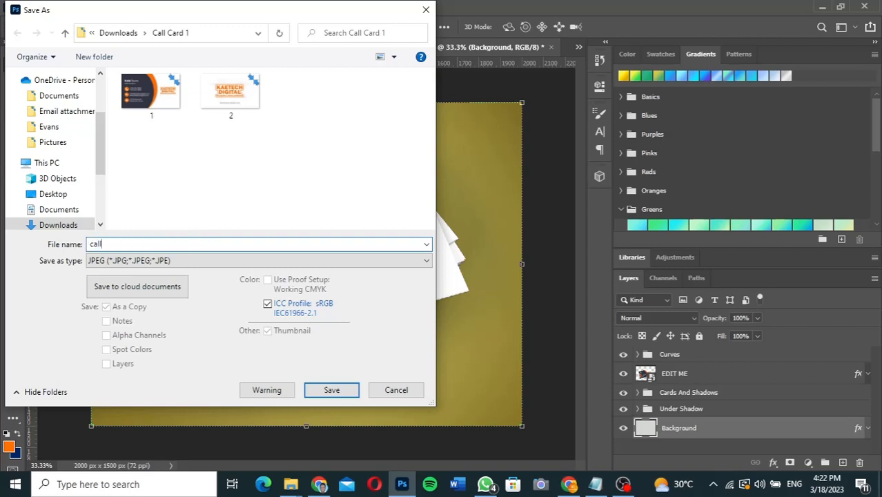
text( card 1)
click(321, 390)
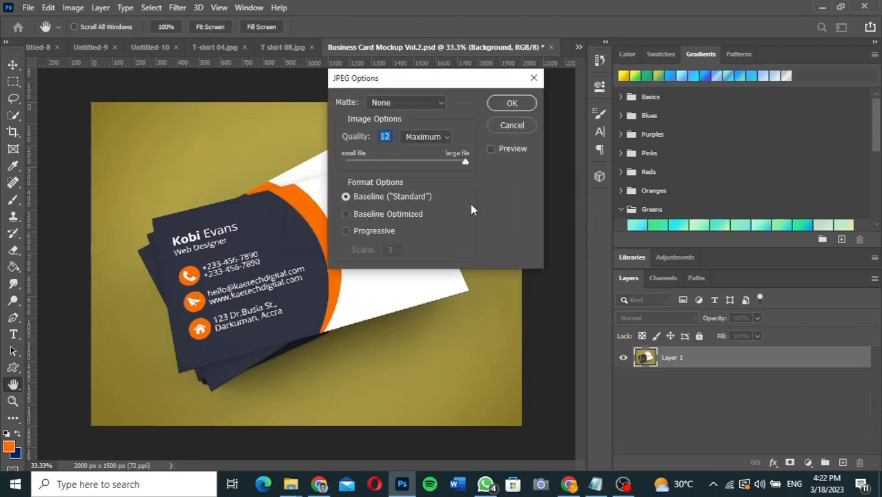
click(512, 103)
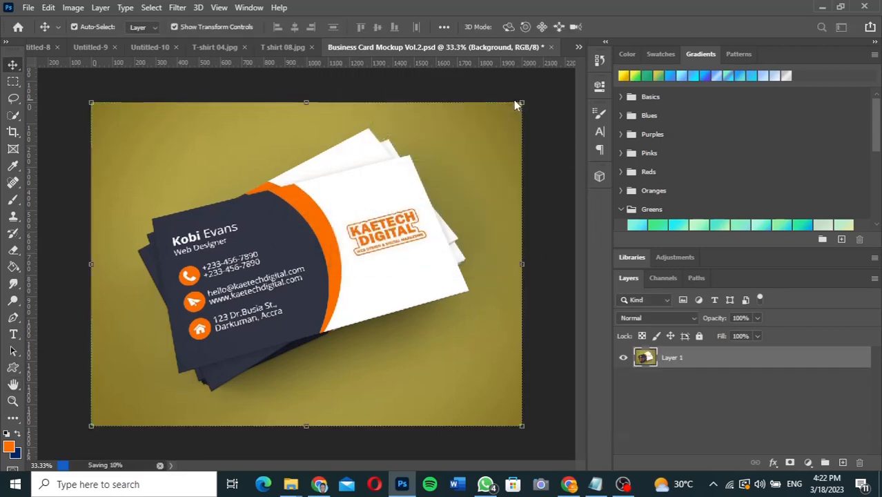
Step: Open call card 1.jpg from the Call Card 1 folder in Photos to check it
click(289, 485)
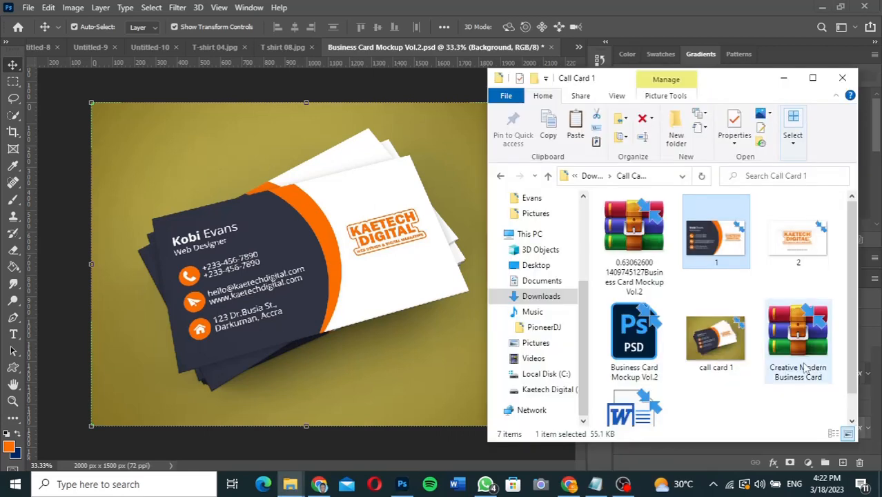
click(711, 343)
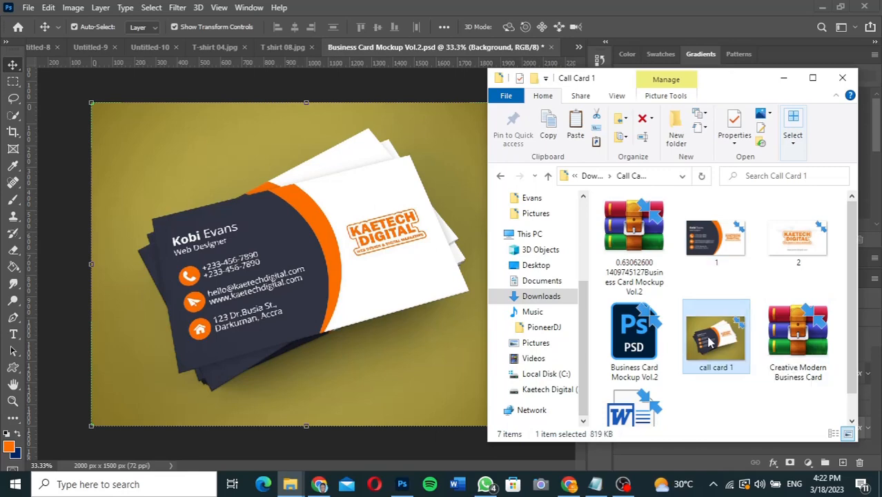
double_click(711, 343)
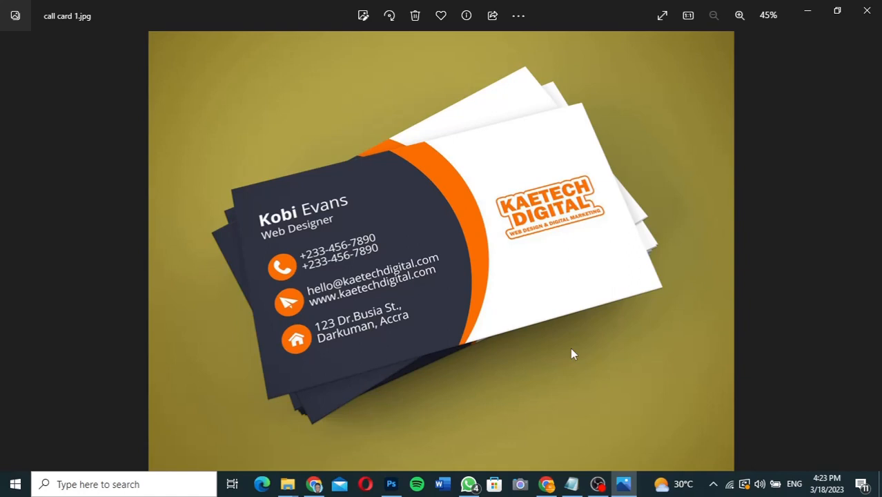
click(546, 484)
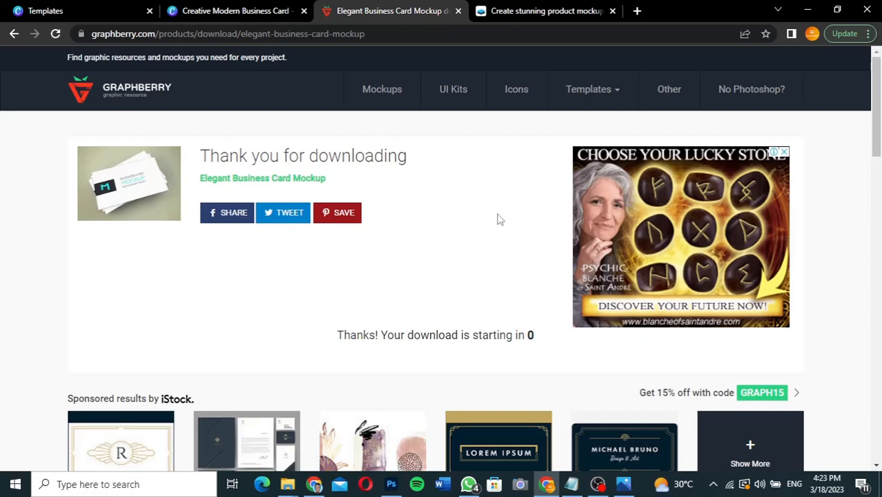
Step: Switch to the Smartmockups tab and scroll down its home page
click(559, 11)
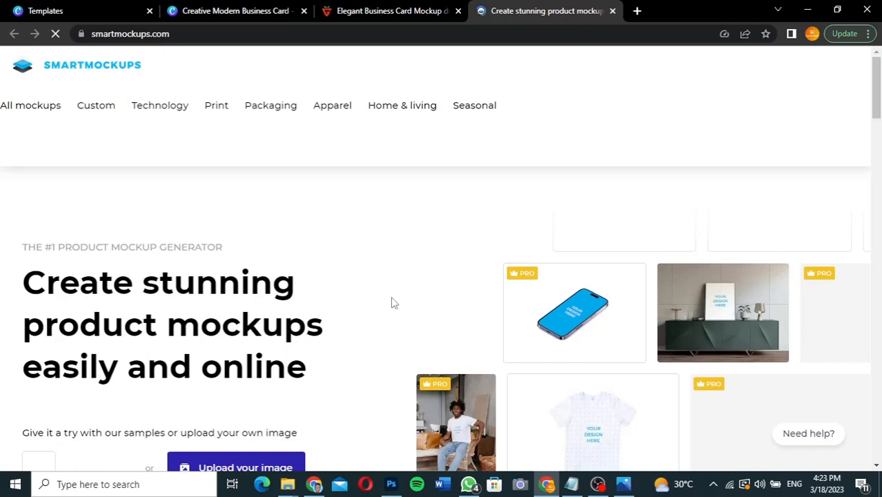
scroll(543, 248, down, 3)
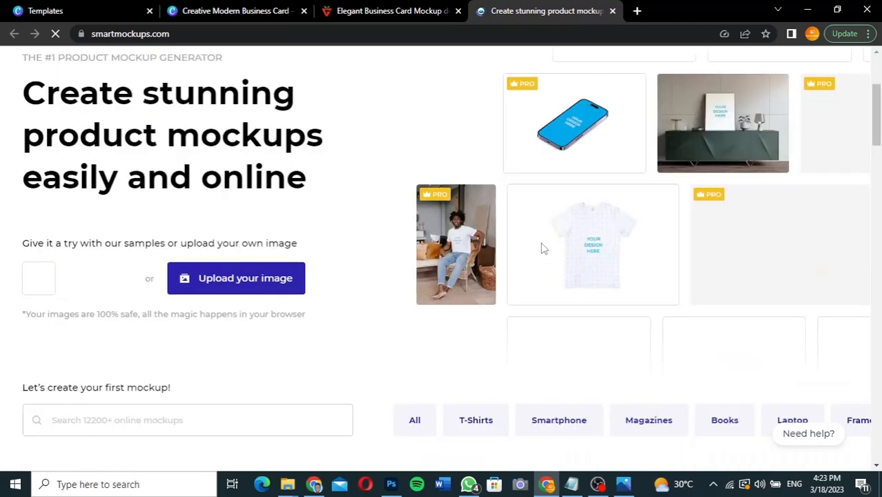
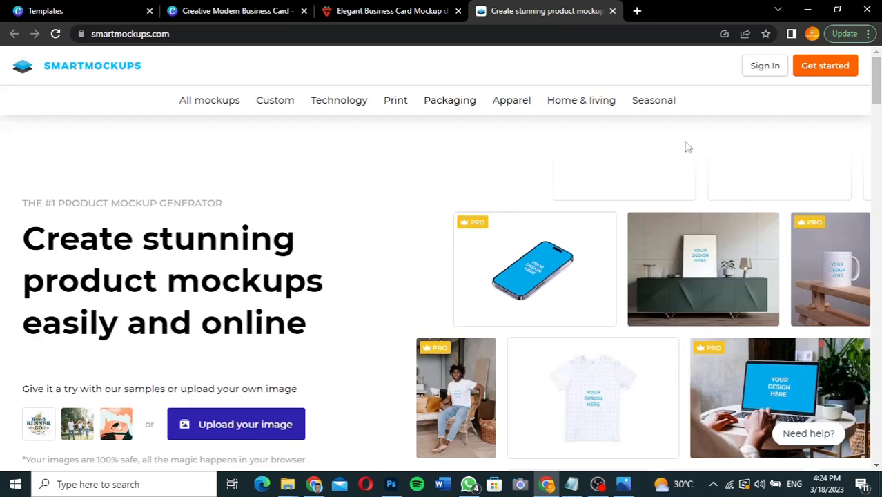
Step: Search Smartmockups for 'business card' to list suggestions like Business cards mockups
scroll(359, 228, down, 2)
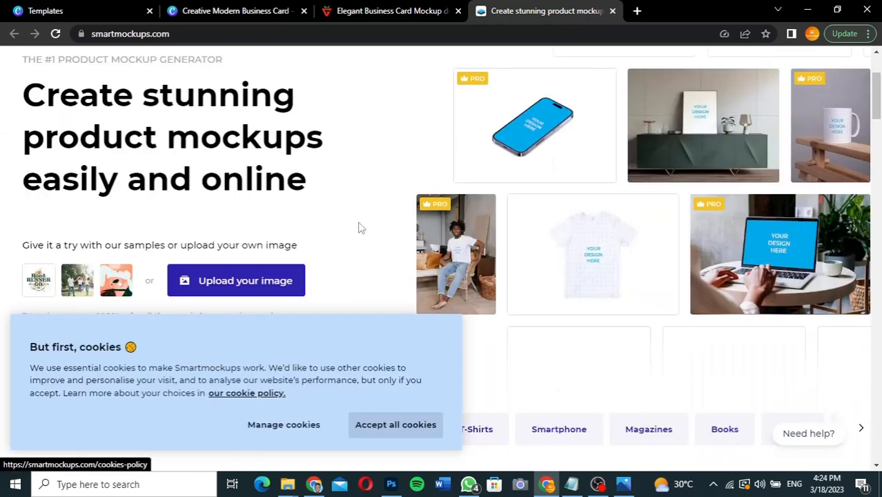
scroll(359, 227, up, 2)
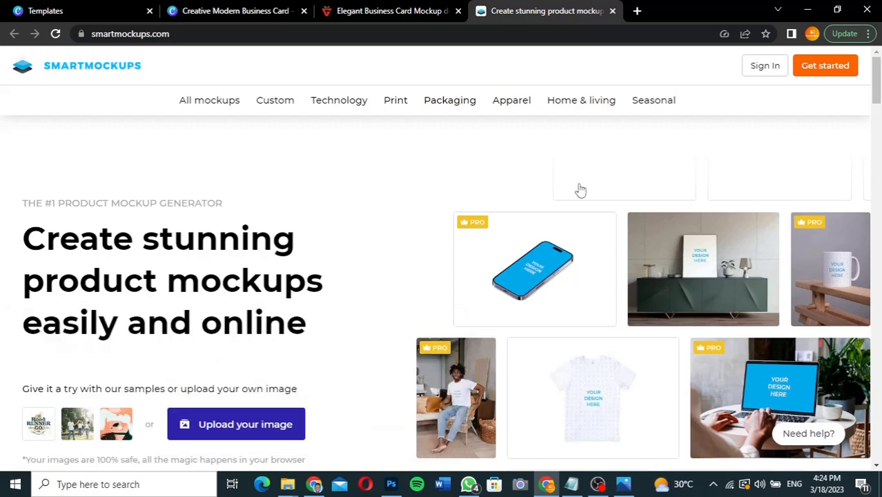
scroll(400, 315, down, 4)
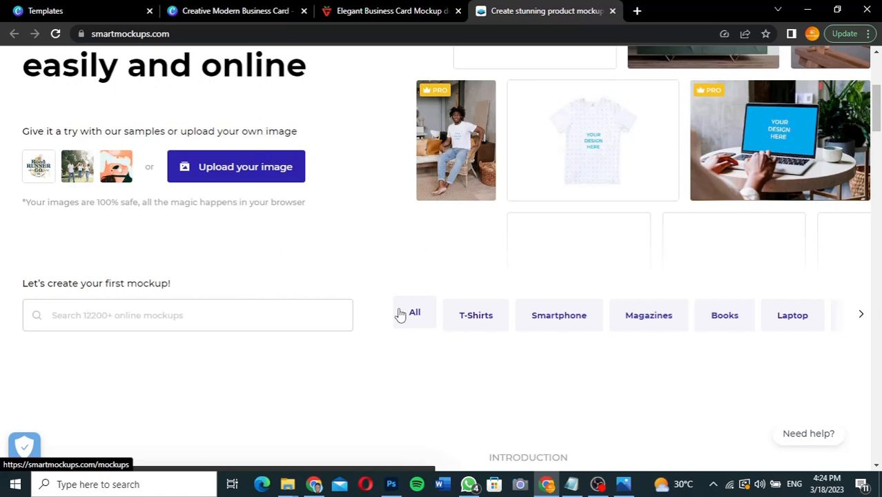
scroll(400, 315, up, 1)
click(214, 343)
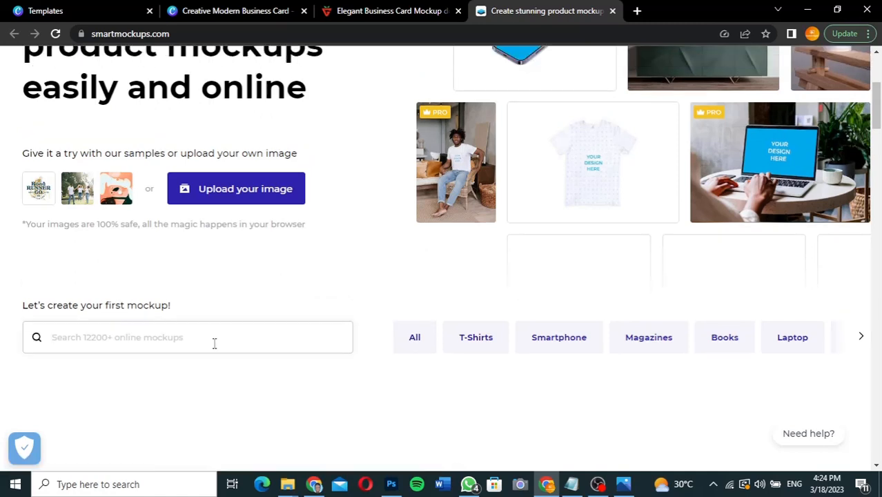
text(busine)
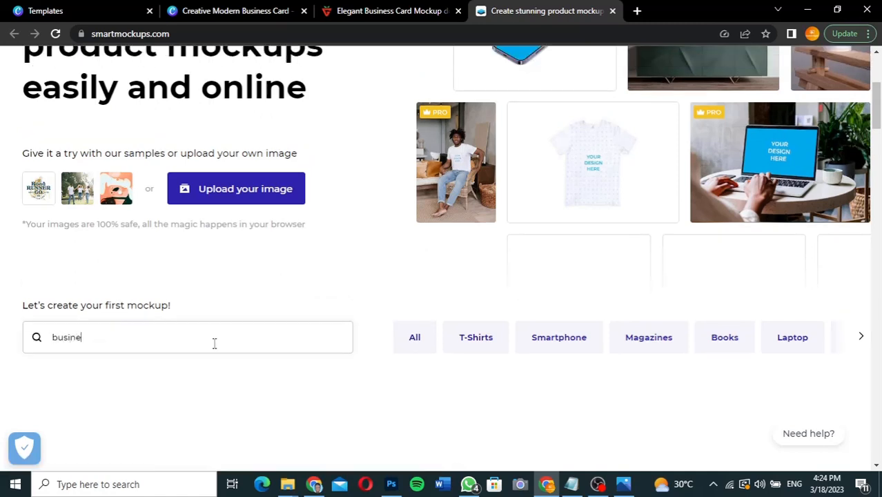
text(ss card)
scroll(370, 329, down, 2)
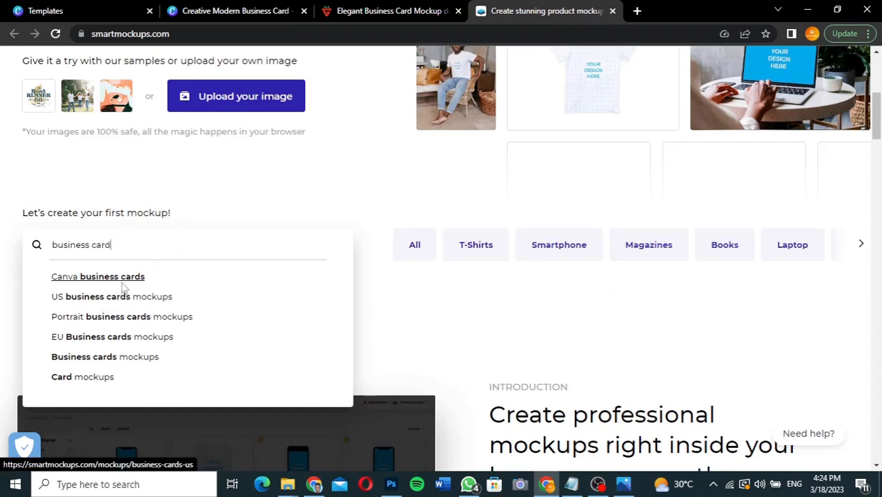
Step: Open the Business cards mockups collection and browse its 346+ business card mockups
click(91, 362)
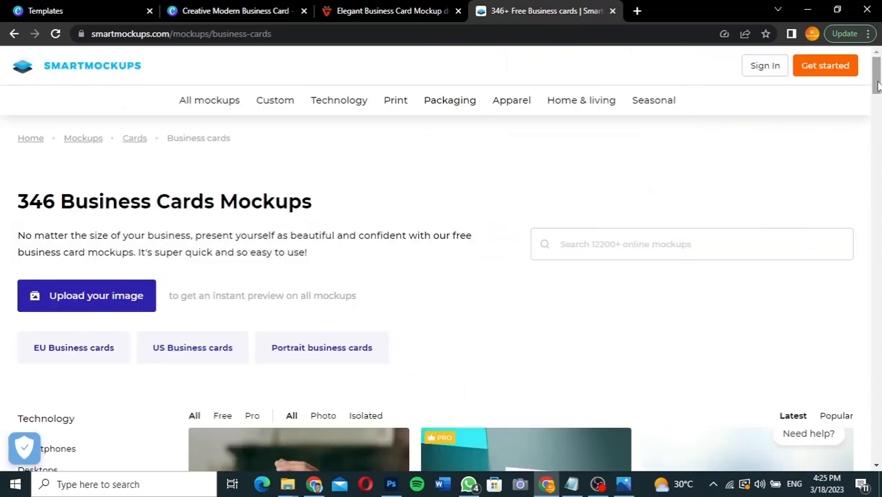
drag(878, 84, 877, 112)
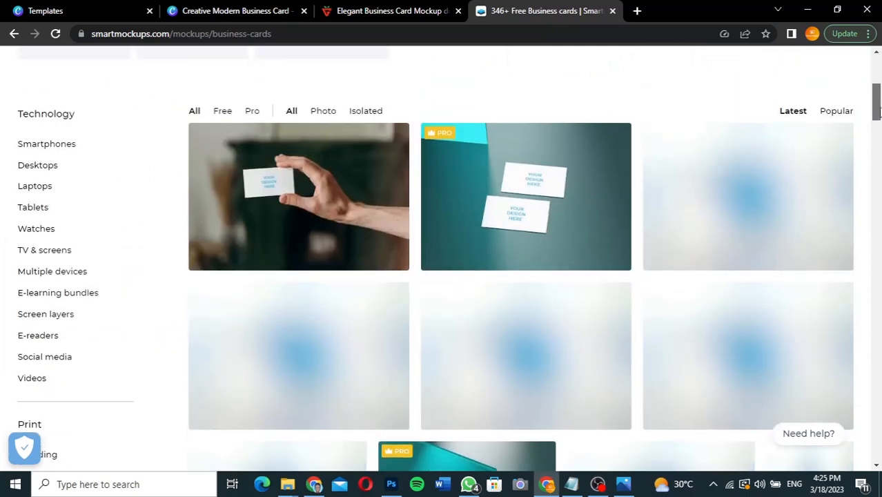
mouse_move(877, 113)
mouse_down()
mouse_move(878, 143)
mouse_move(874, 101)
mouse_up()
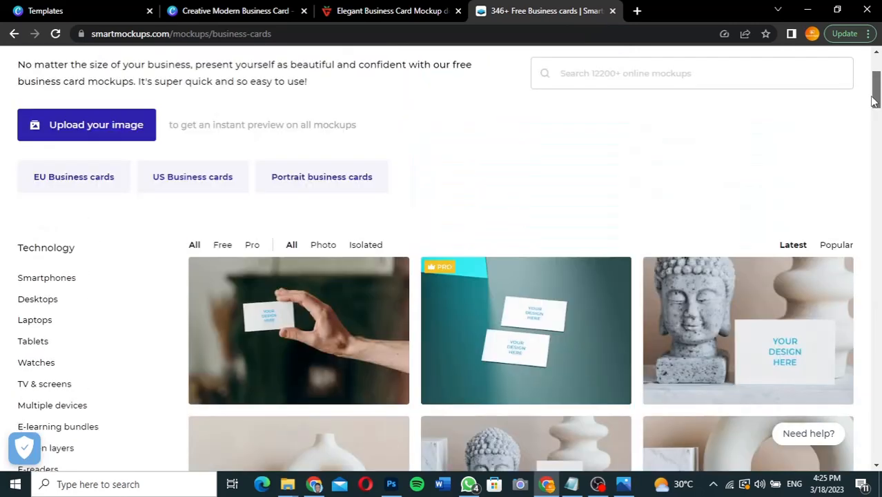
drag(874, 101, 874, 139)
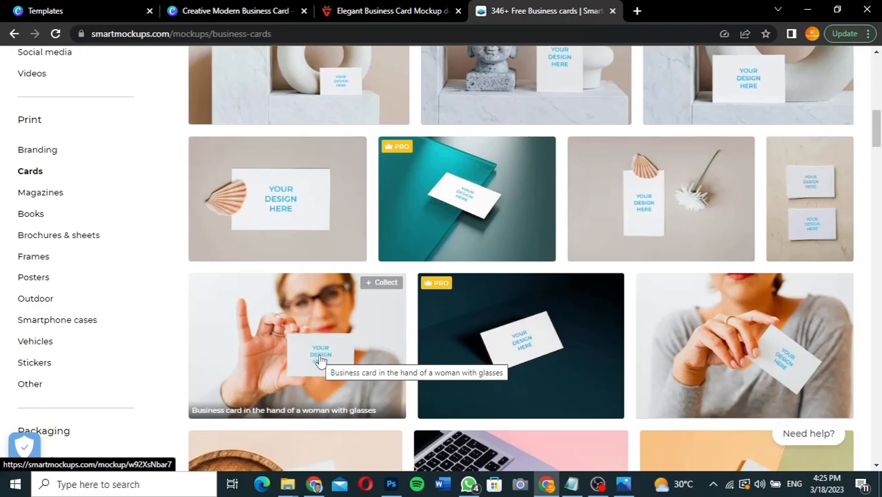
drag(876, 144, 876, 105)
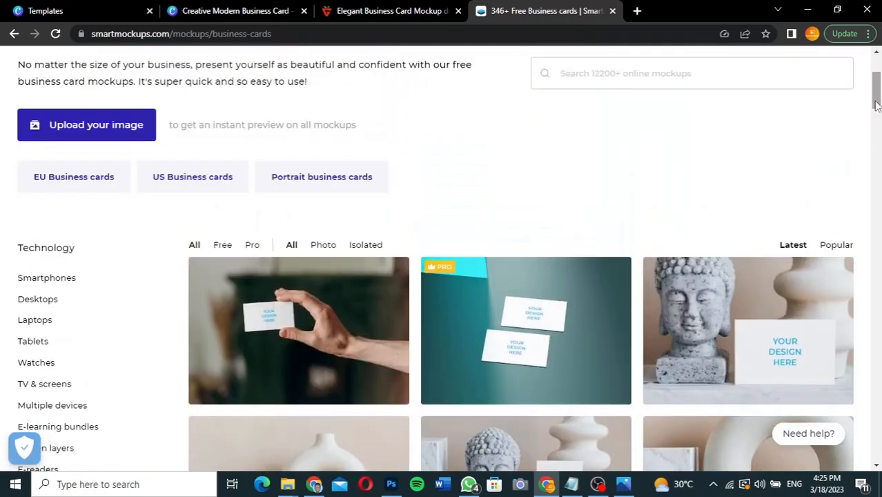
Step: Filter to Free mockups and open 'Business cards on the orange-green surface'
click(222, 245)
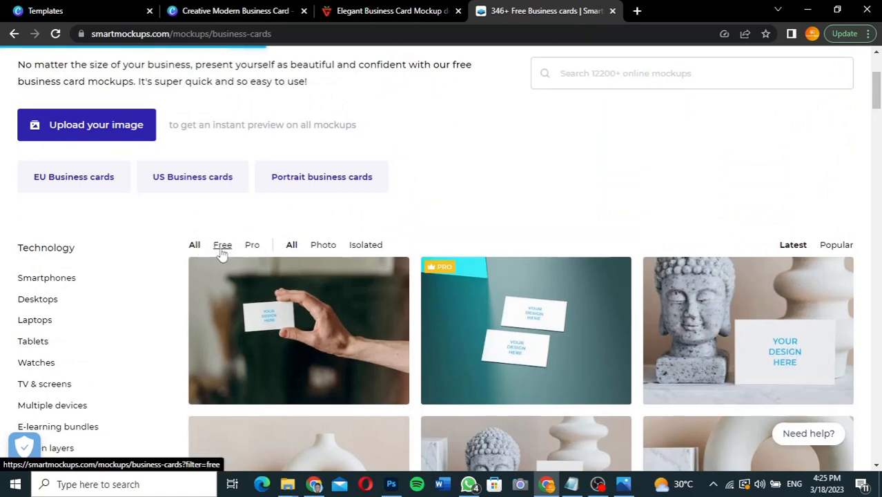
scroll(222, 254, up, 3)
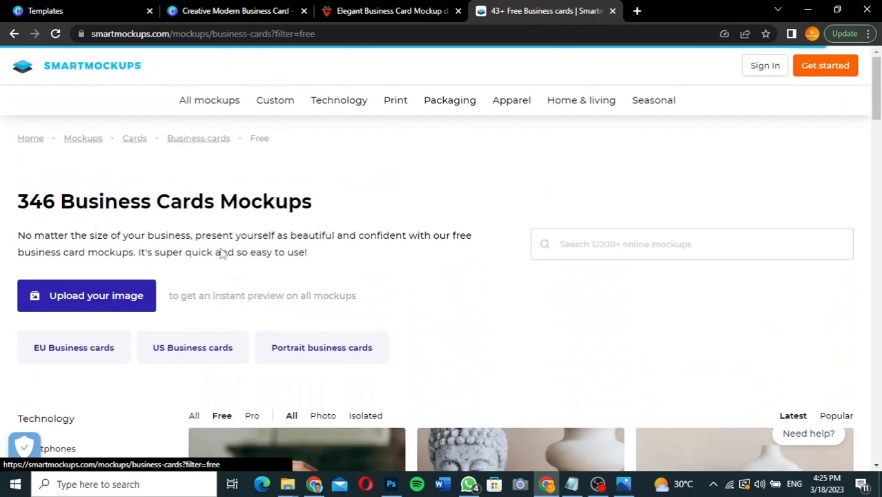
drag(876, 107, 877, 251)
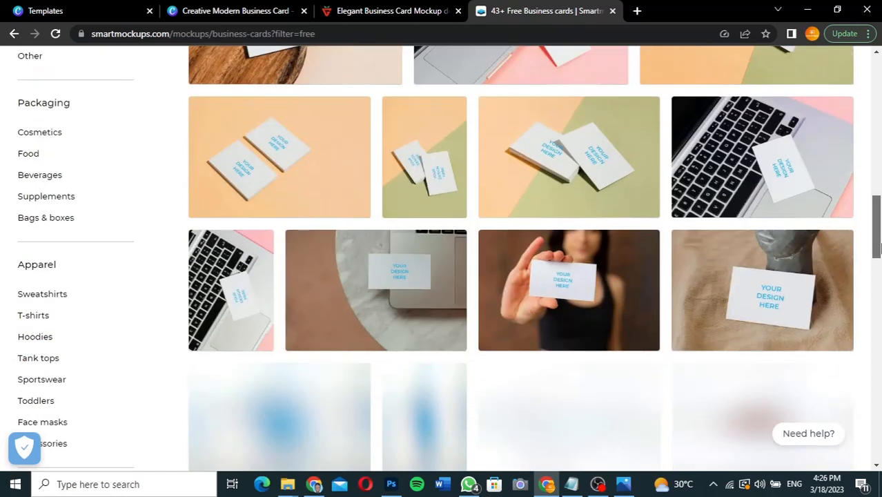
click(576, 190)
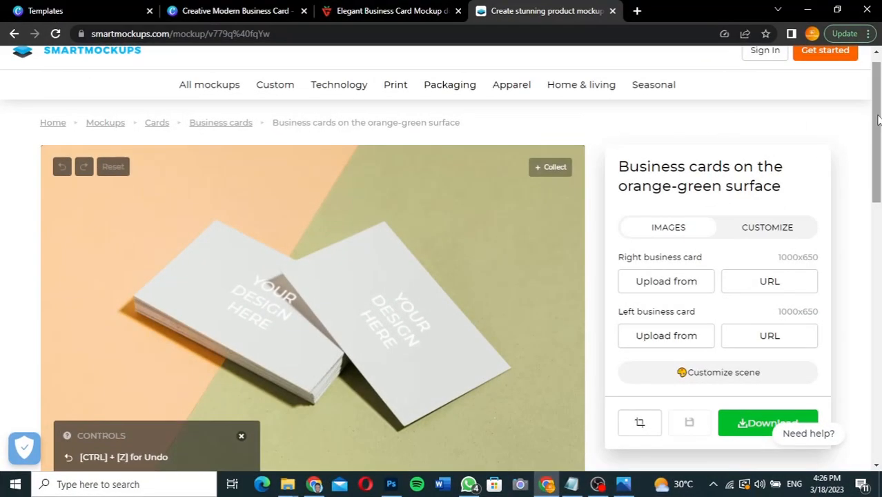
Step: Show the right card's upload sources: Dropbox, Canva and Upload image
drag(878, 120, 876, 152)
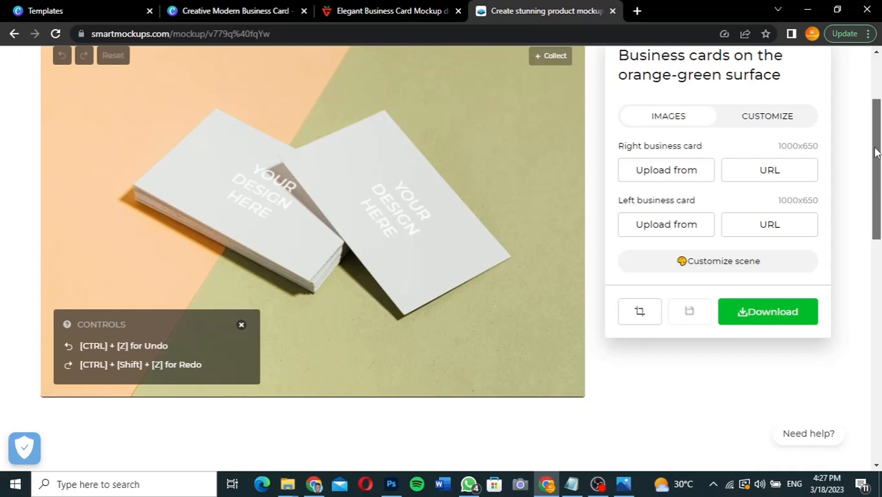
scroll(377, 292, up, 1)
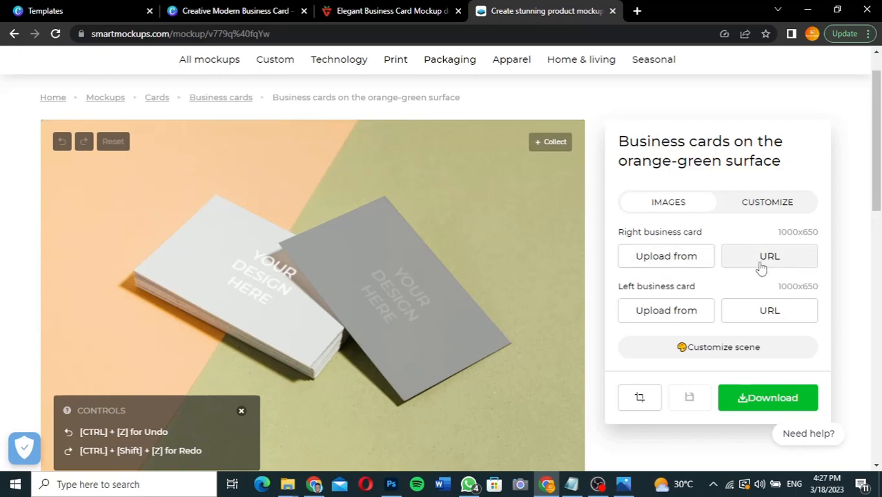
click(681, 264)
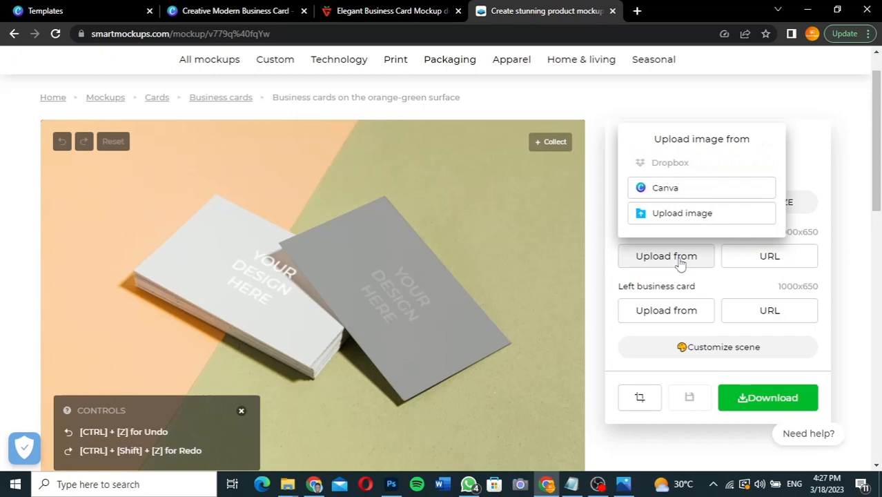
Step: Upload 1.jpg from the Call Card 1 folder onto the right business card
click(674, 215)
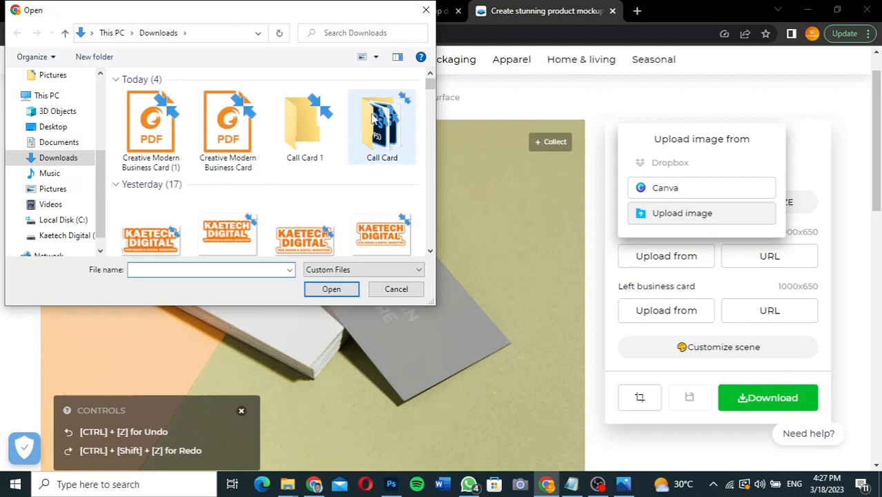
double_click(304, 120)
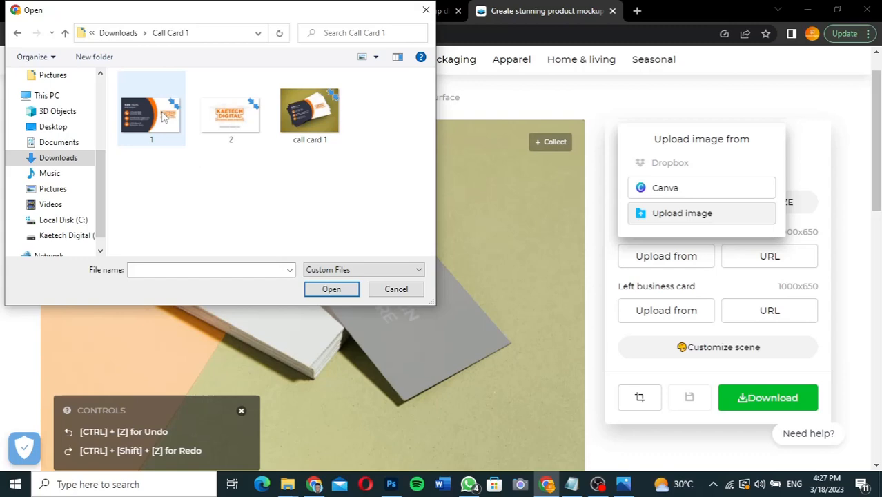
click(163, 117)
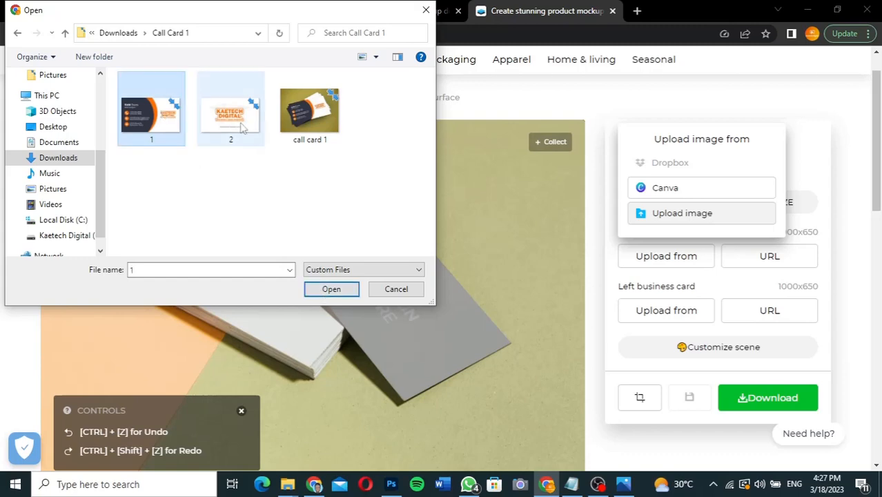
click(332, 289)
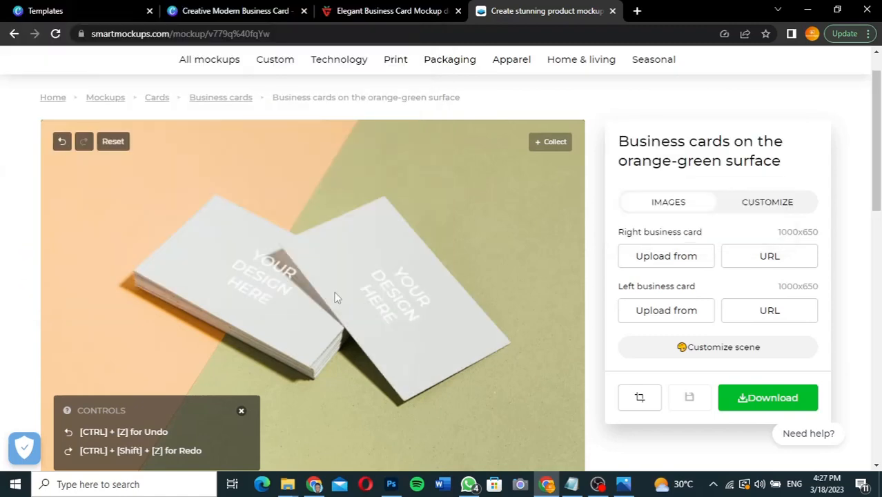
Step: Upload 2.jpg from the Call Card 1 folder onto the left business card
click(668, 309)
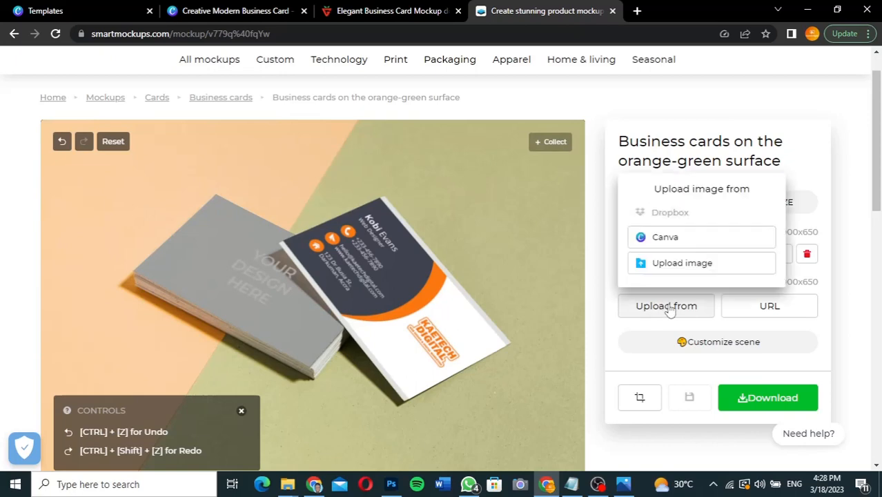
click(676, 262)
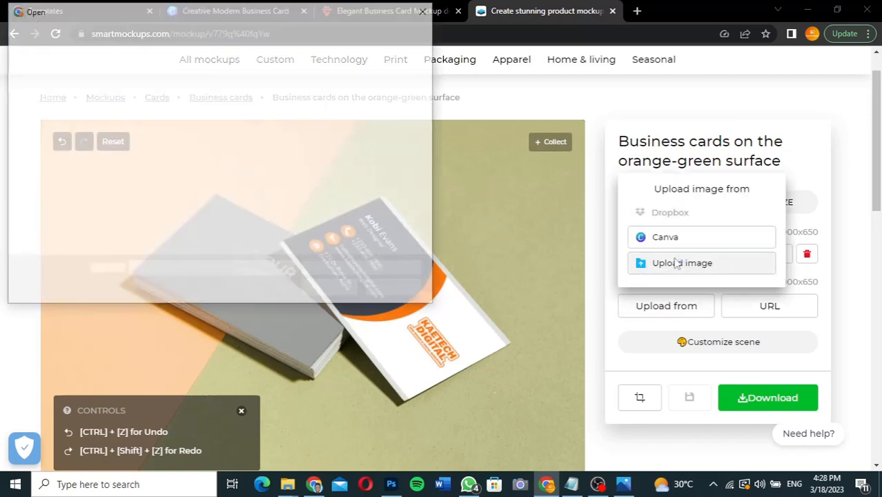
click(247, 126)
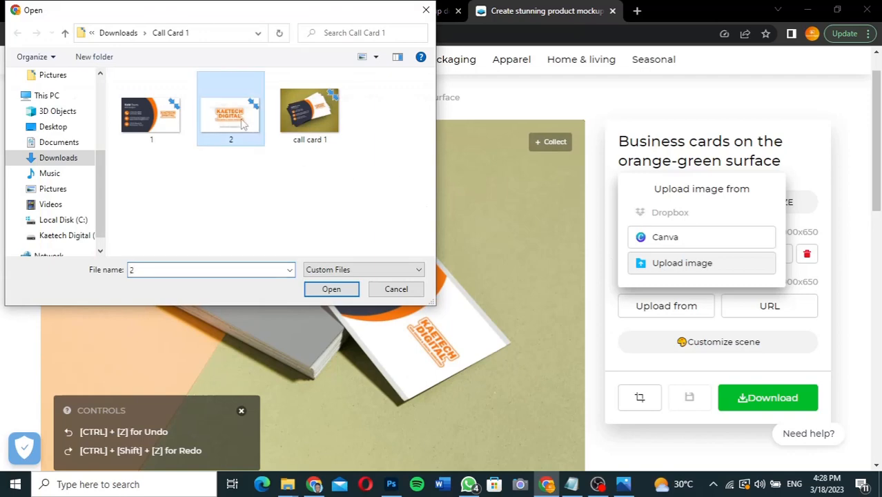
click(334, 290)
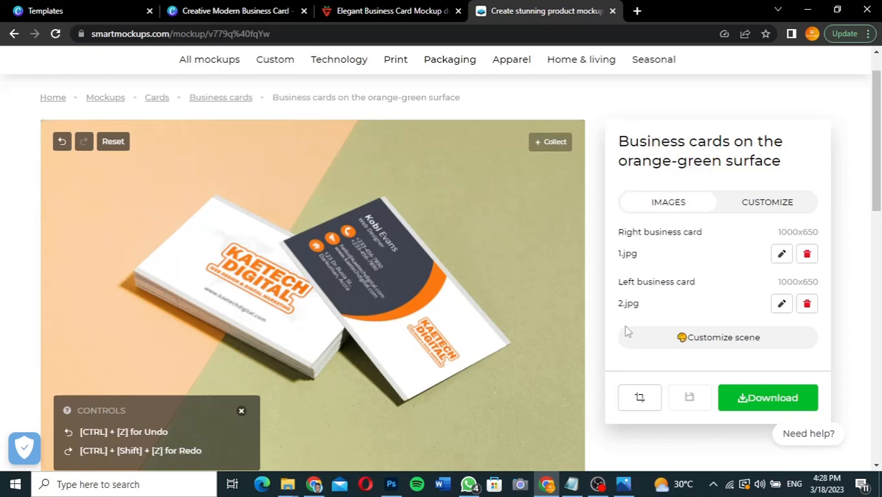
scroll(627, 331, down, 2)
scroll(626, 331, up, 1)
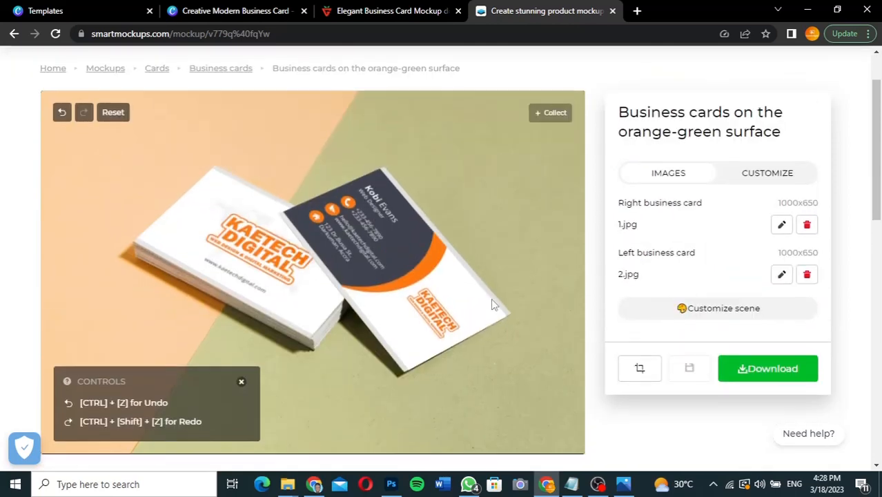
click(763, 180)
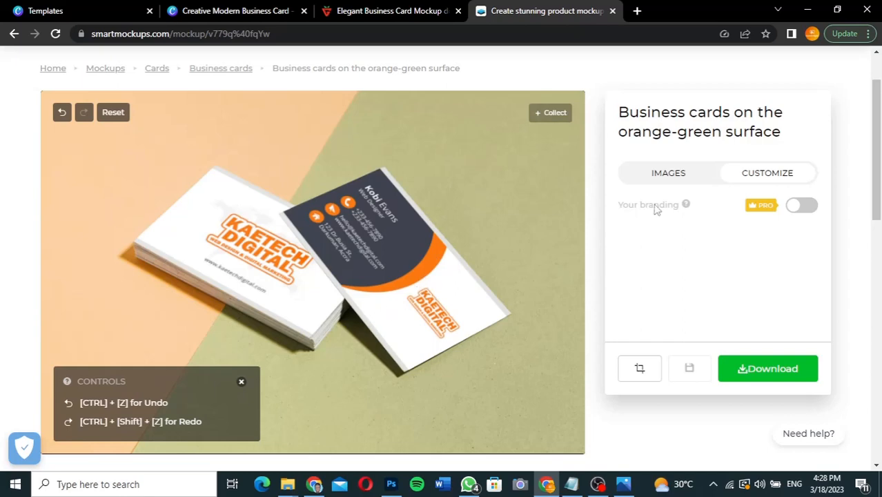
click(681, 182)
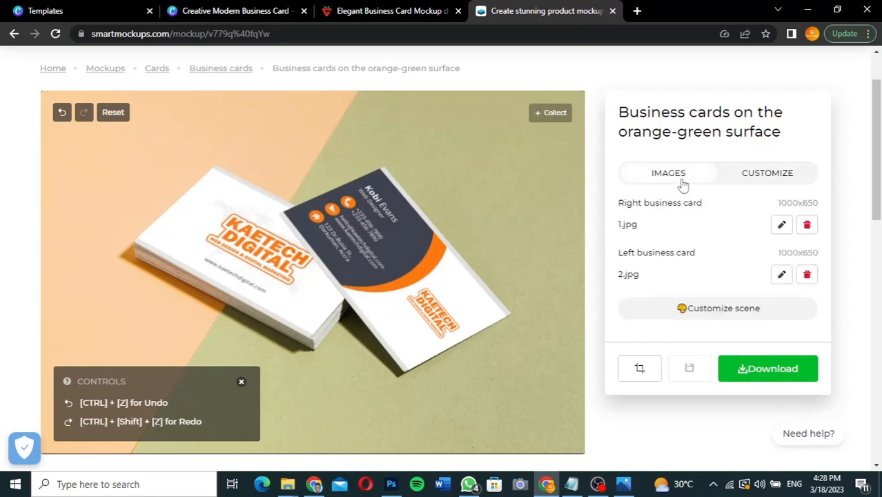